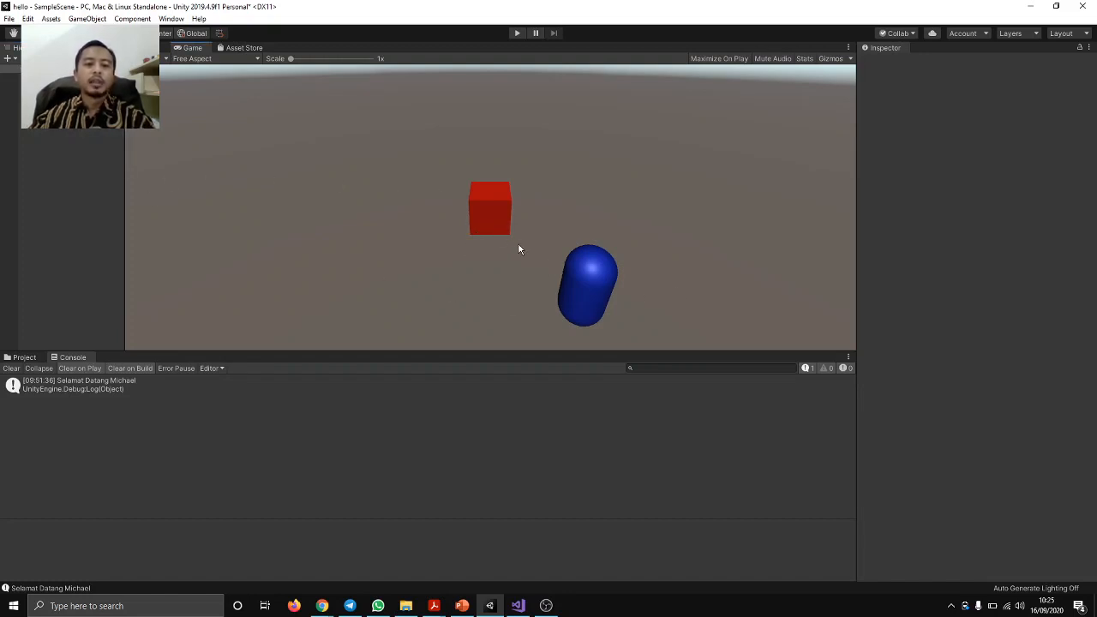
- Examine the components of the red cube and the blue capsule in the Scene view, and activate the Move tool
left_click(163, 49)
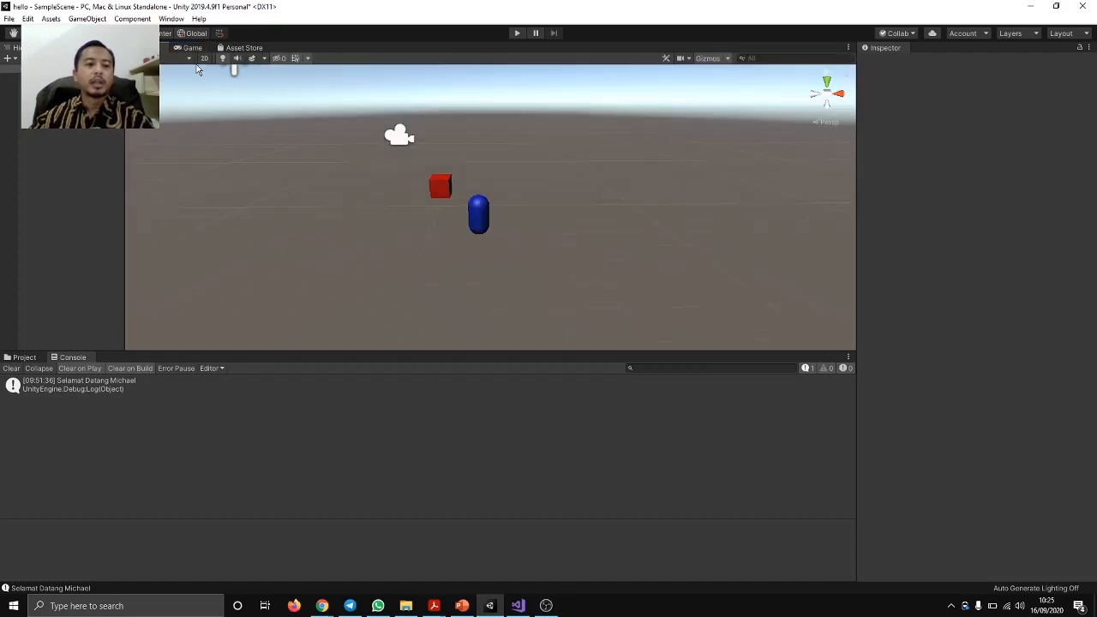
left_click(439, 188)
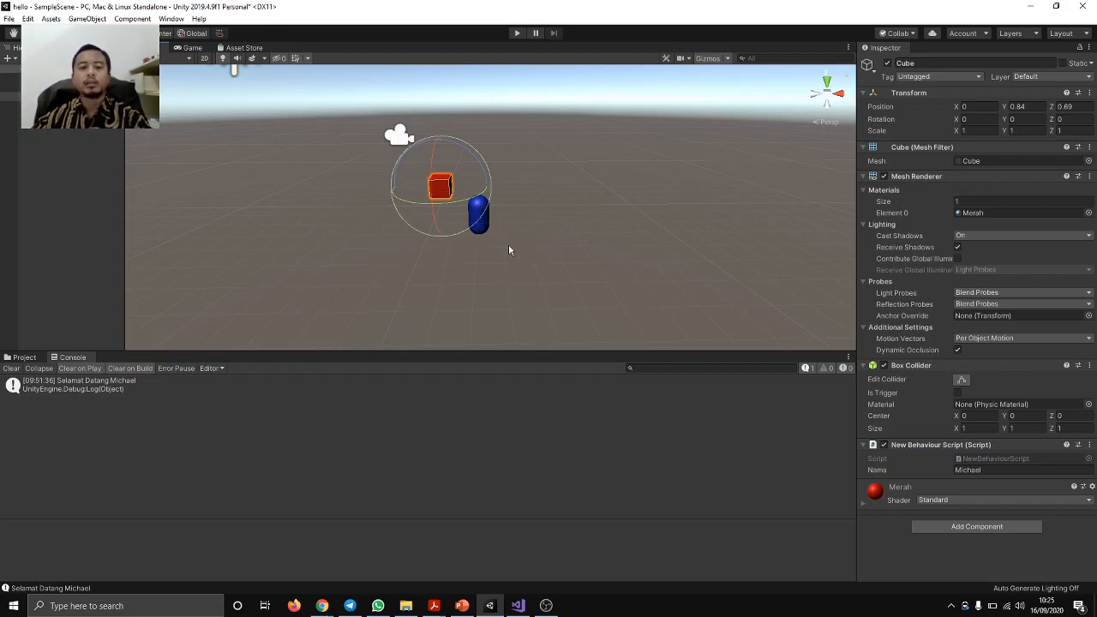
left_click(509, 250)
left_click(485, 227)
left_click(573, 301)
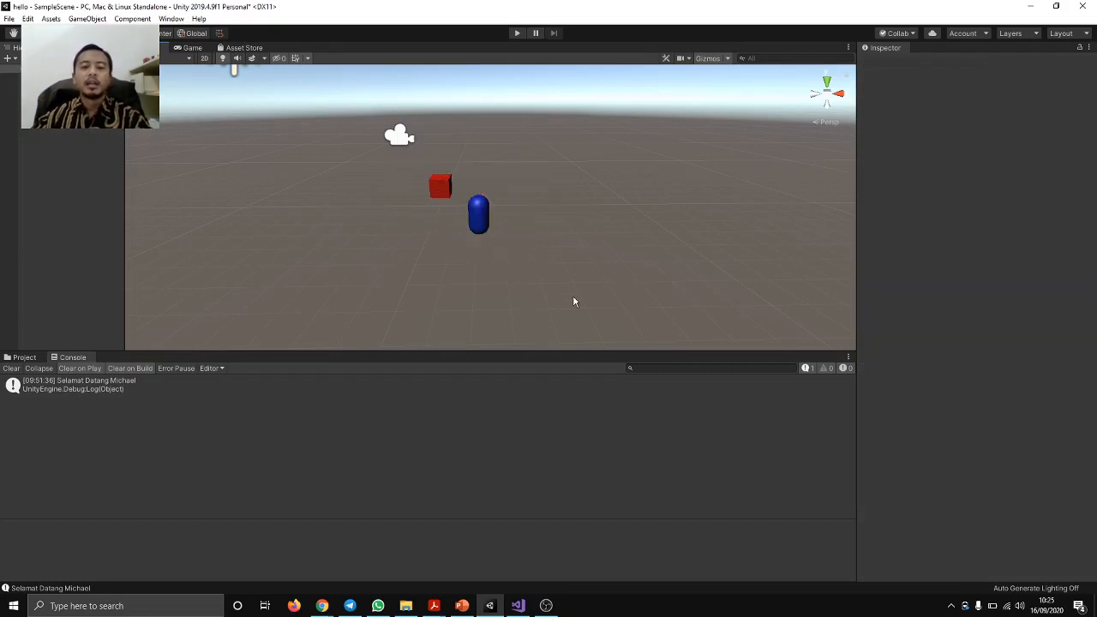
left_click(482, 218)
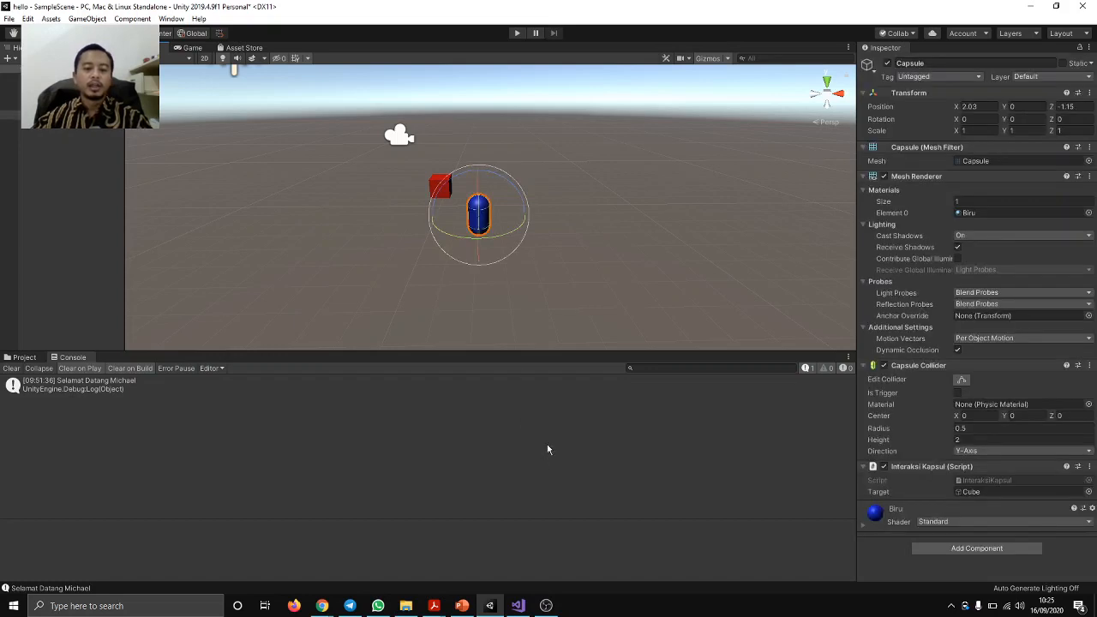
left_click(554, 303)
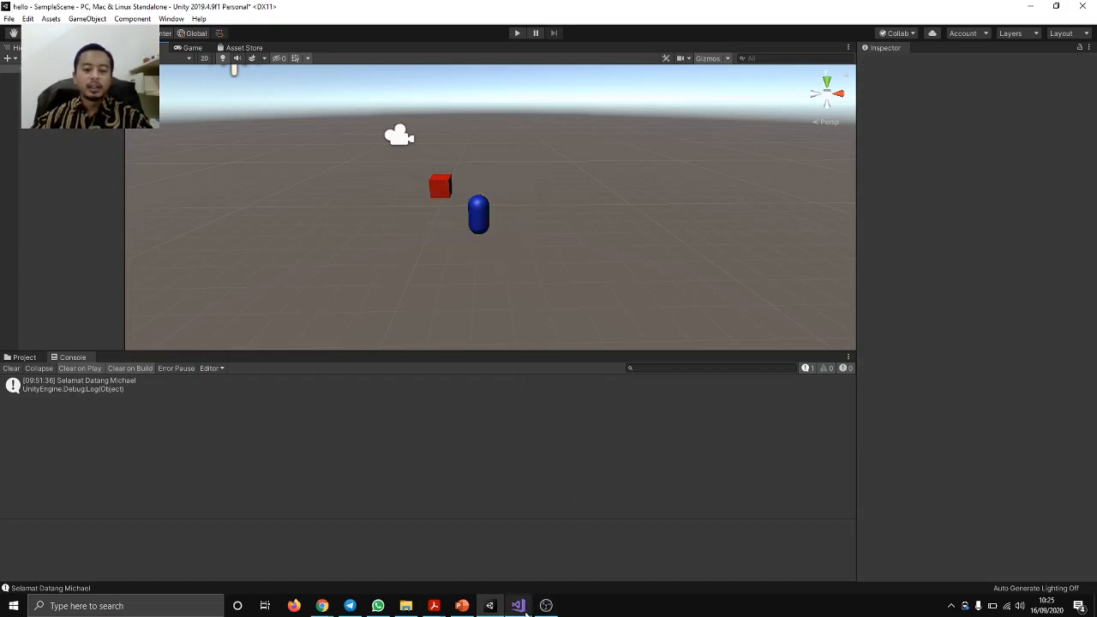
left_click(480, 221)
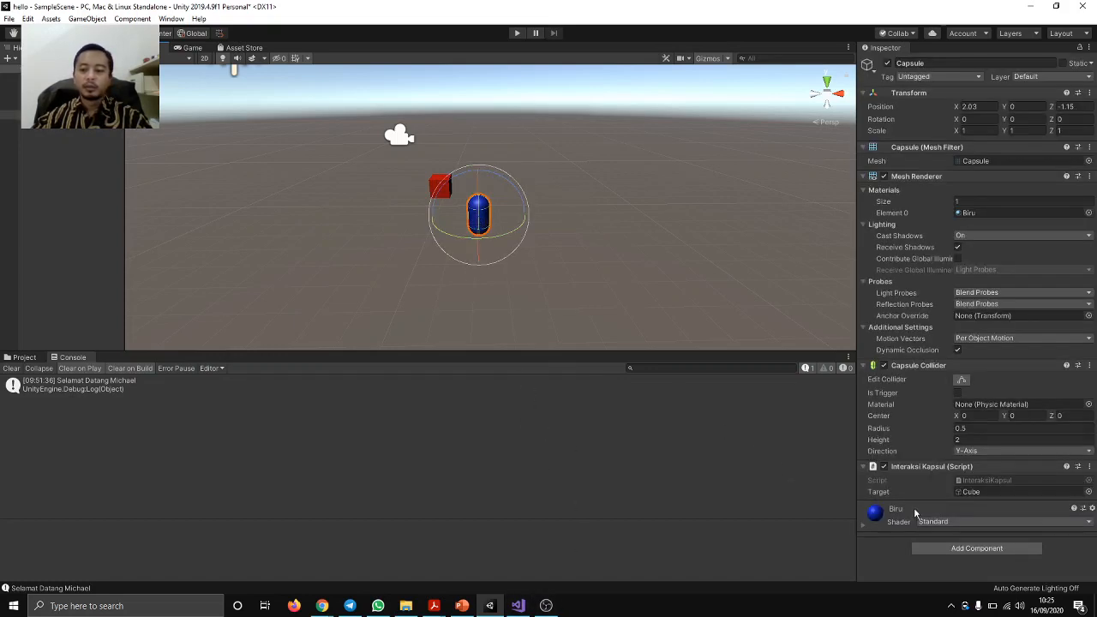
left_click(33, 32)
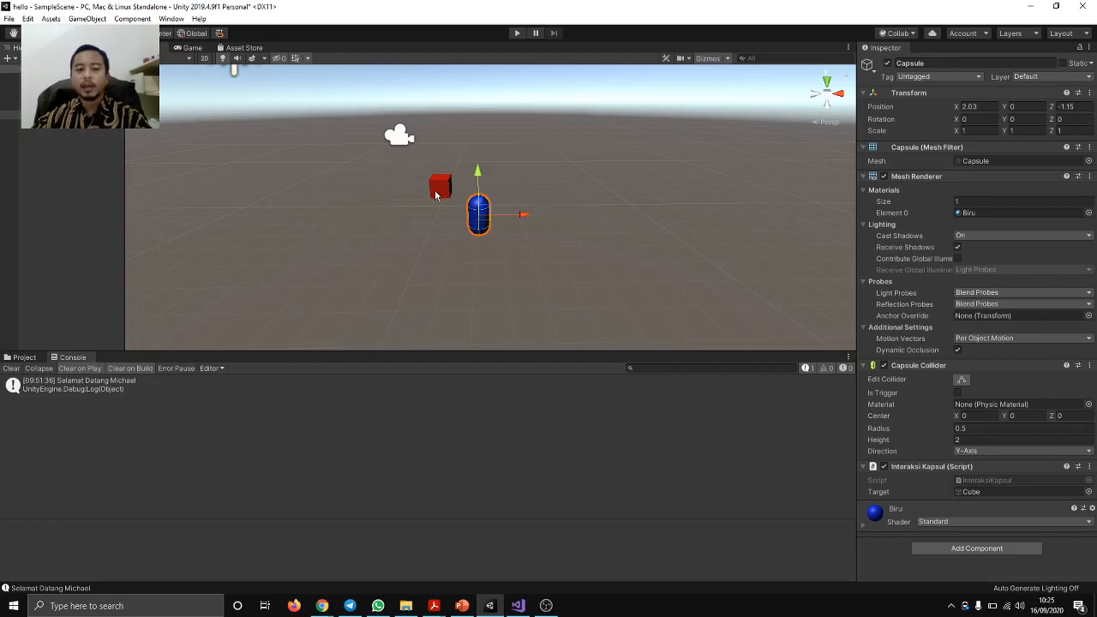
- Switch to Visual Studio and review the keyboard and mouse handling code in the InteraksiKapsul script
left_click(518, 605)
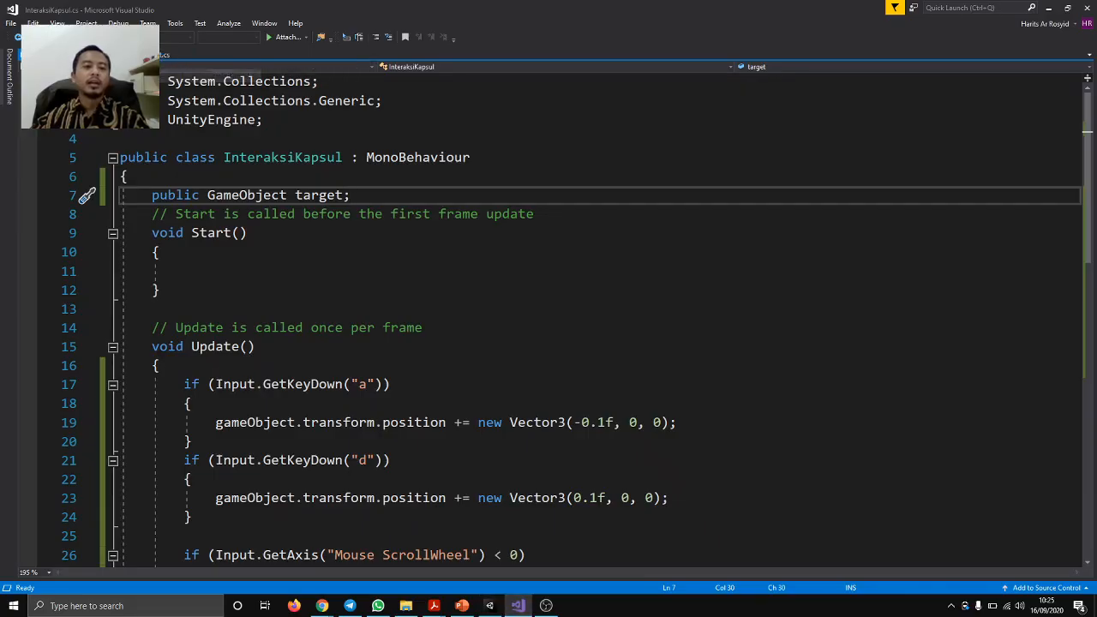
scroll(304, 340, "down", 4)
scroll(304, 341, "down", 3)
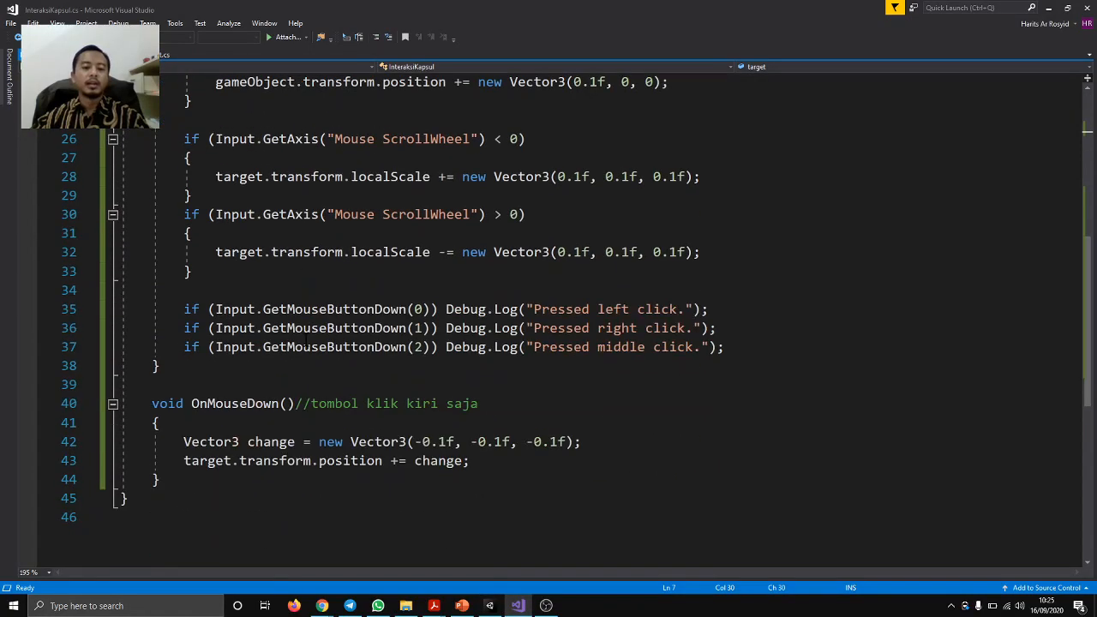
scroll(304, 341, "up", 8)
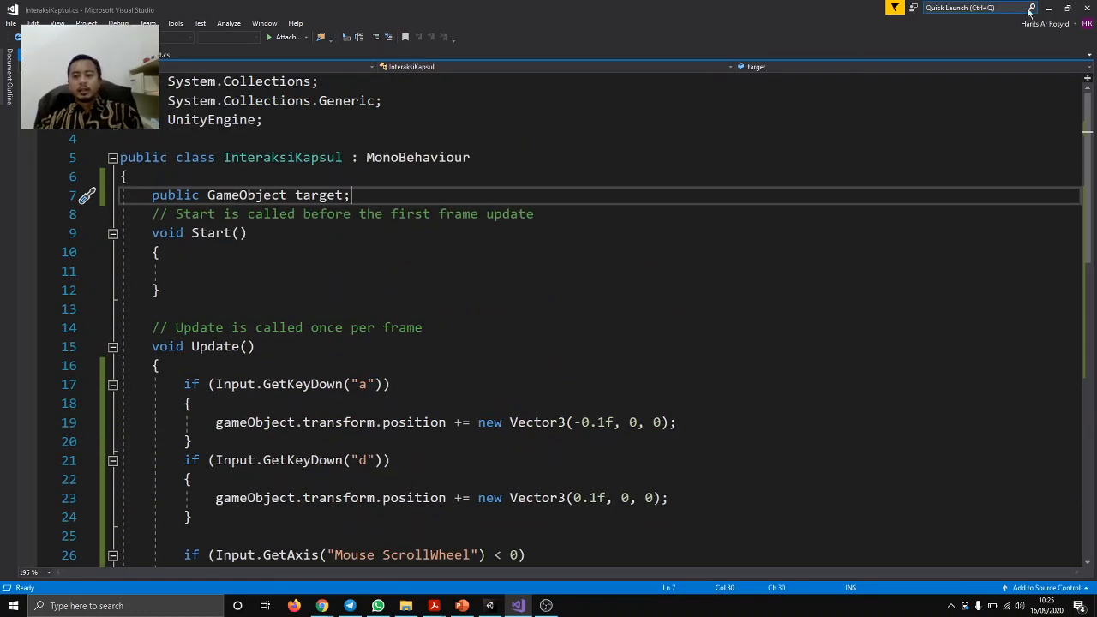
- Switch back to Unity and examine the cube's Nama script field and the capsule's Interaksi Kapsul target
key("alt+Tab")
left_click(438, 188)
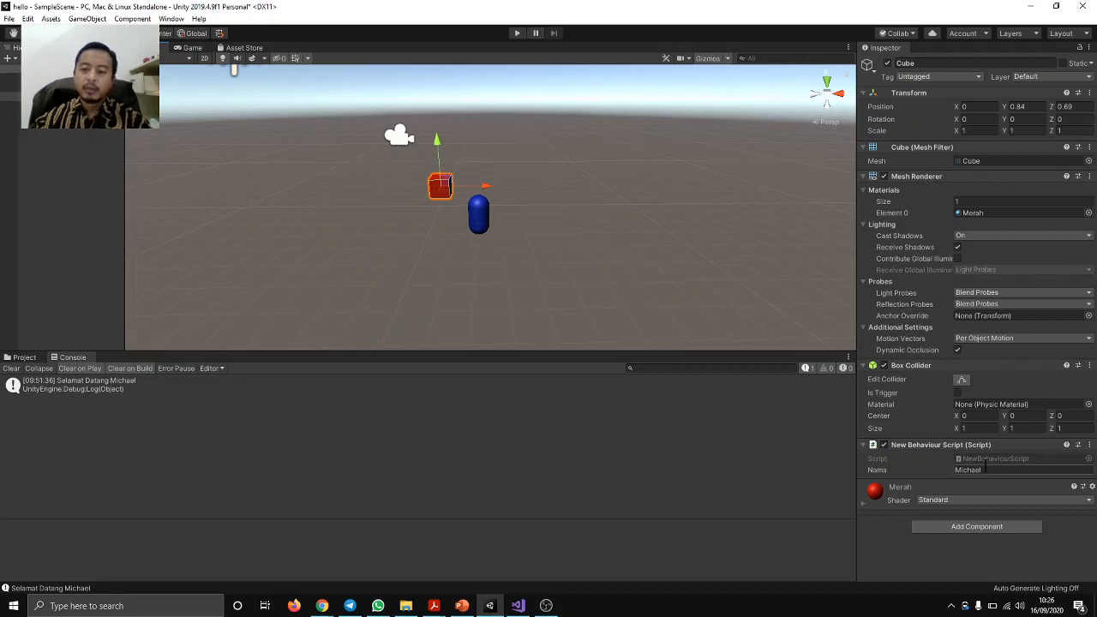
left_click(989, 470)
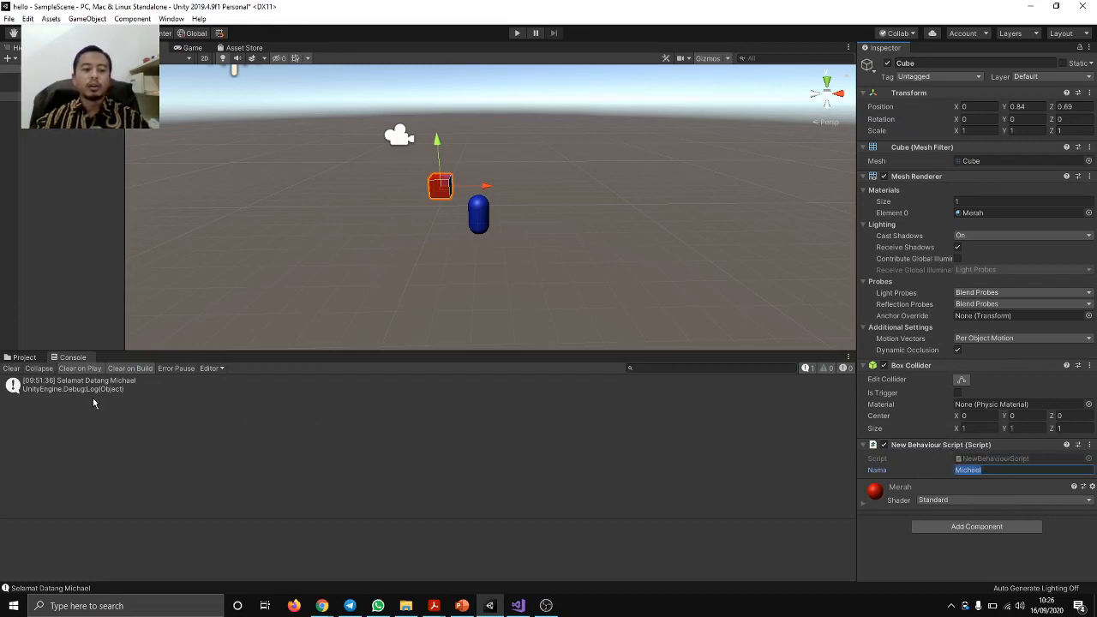
key("ctrl")
key("ctrl")
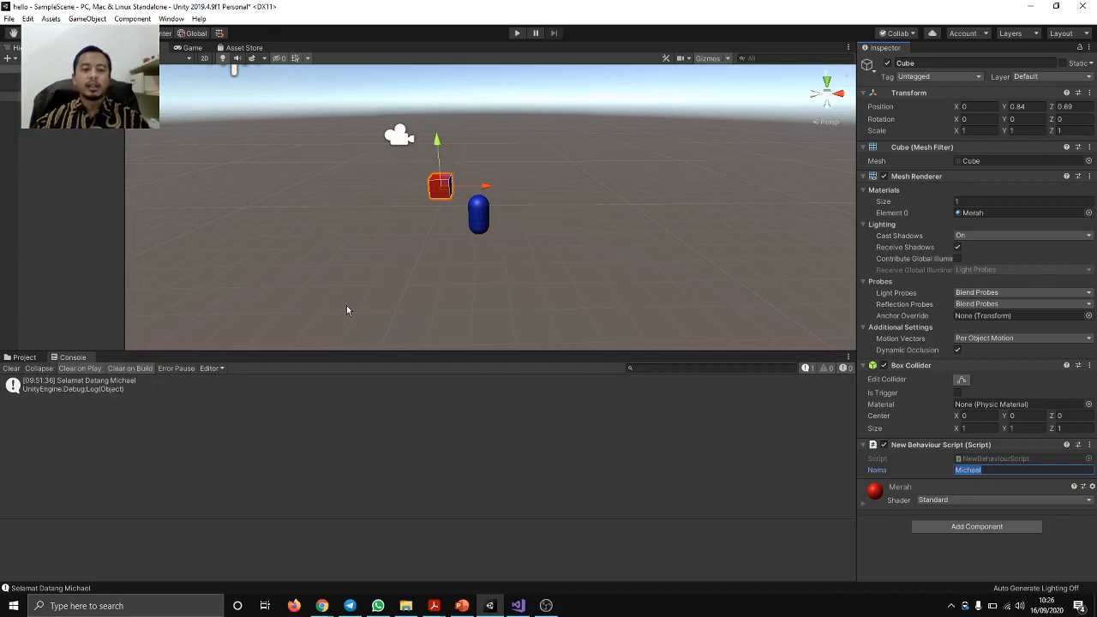
left_click(485, 218)
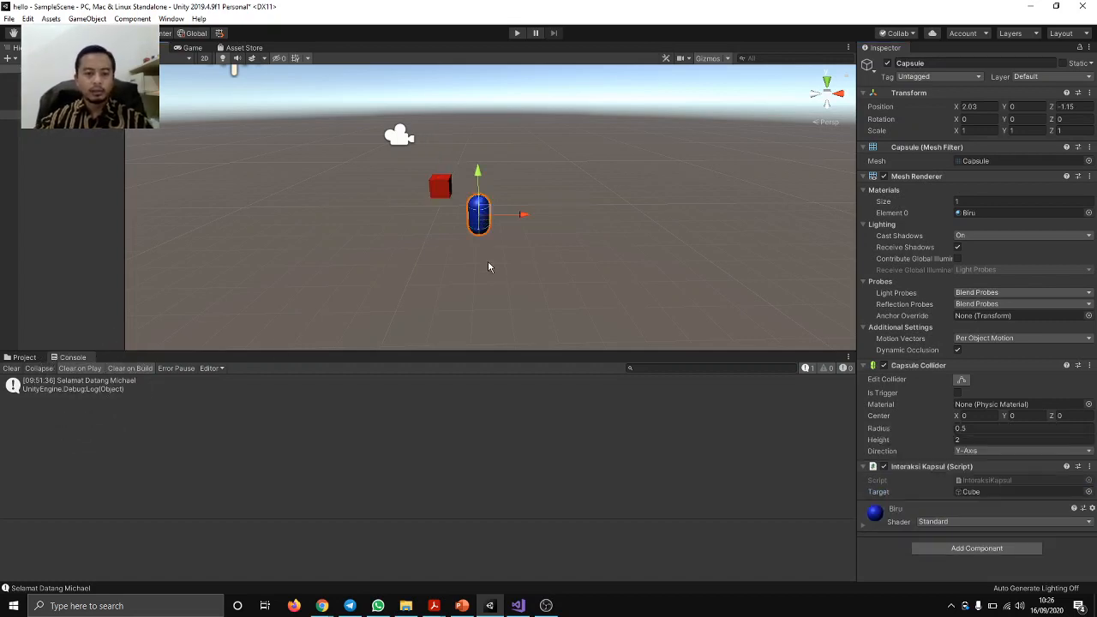
left_click(386, 267)
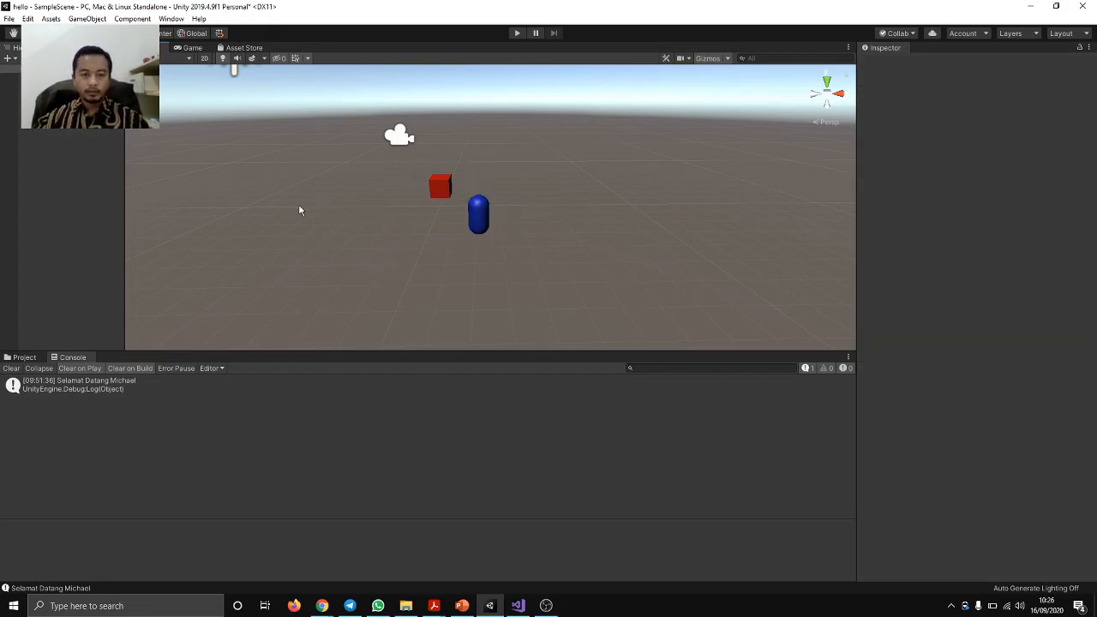
- Dock the Game view beside the Scene view and widen it so both are shown together
left_click(192, 47)
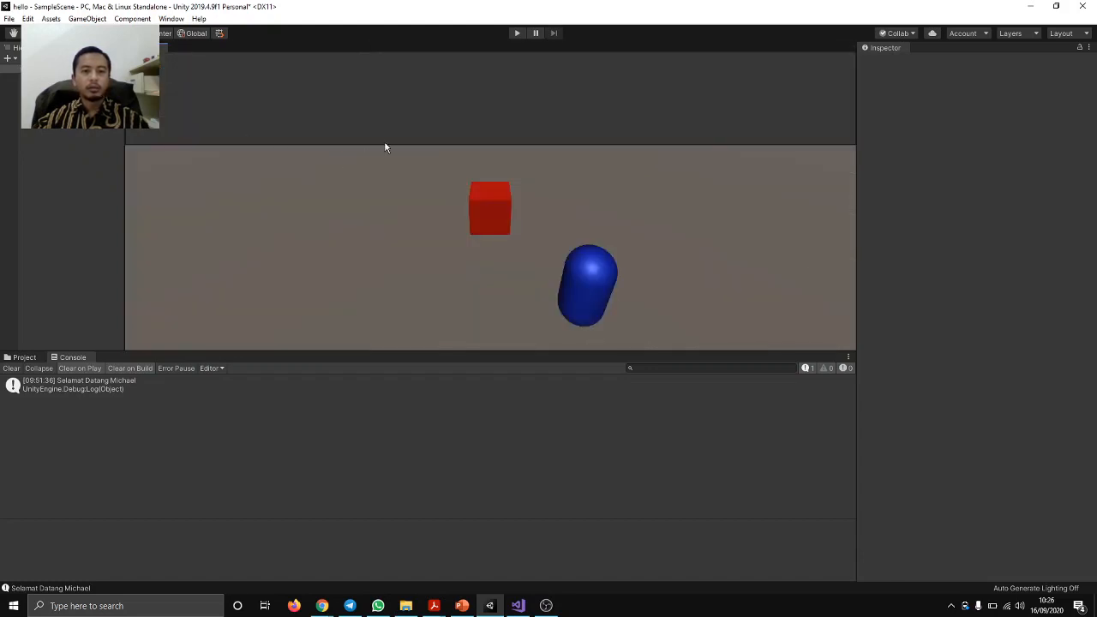
left_click_drag(179, 45, 189, 54)
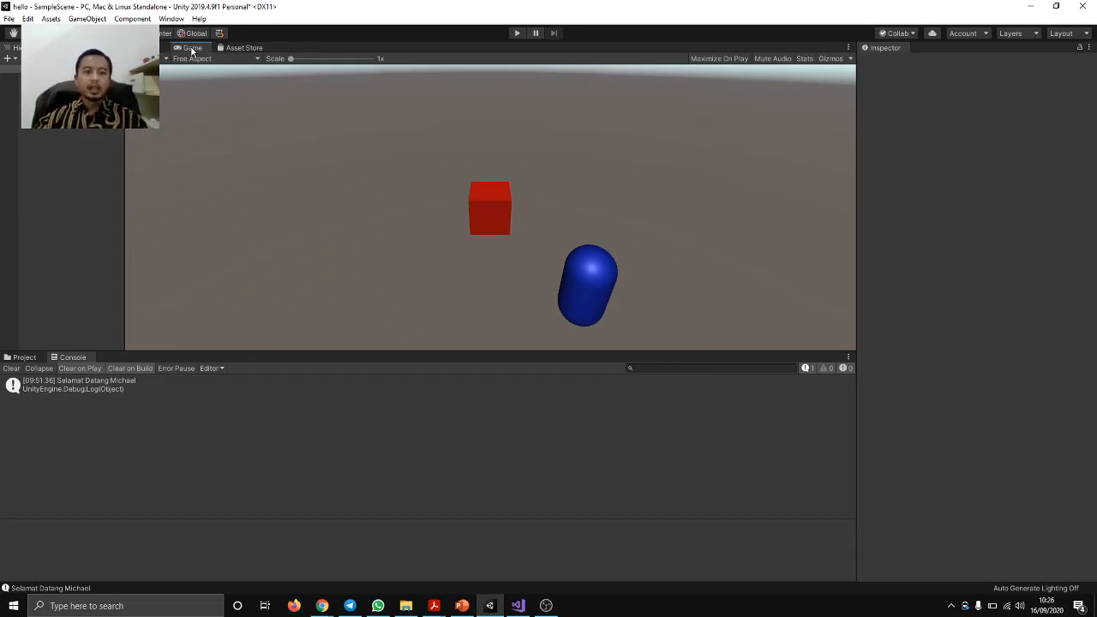
left_click_drag(192, 51, 829, 100)
left_click_drag(613, 175, 554, 179)
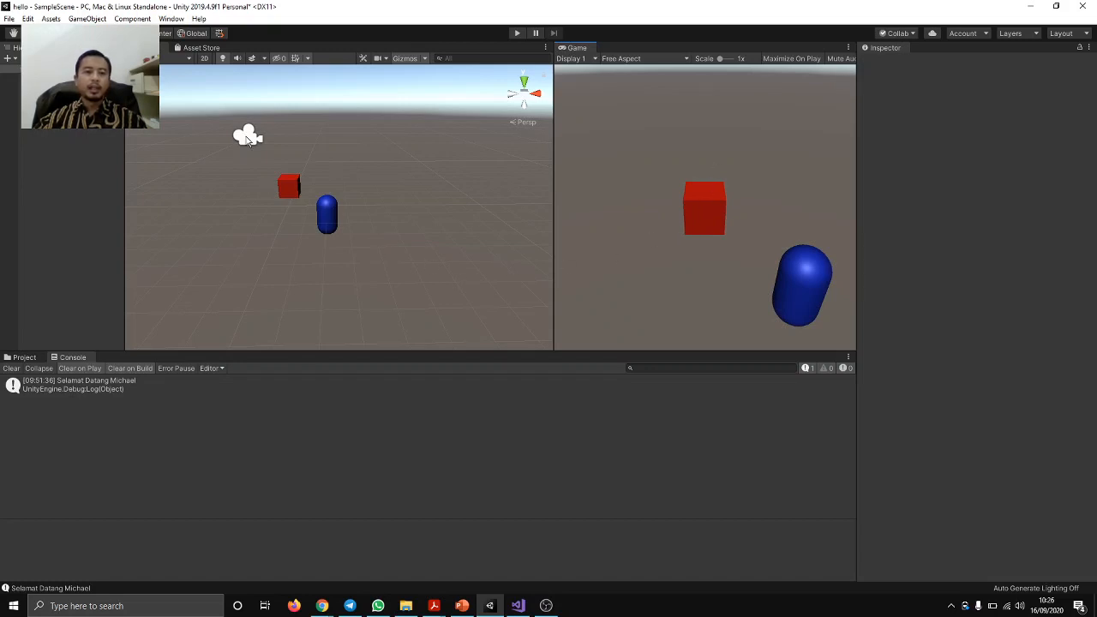
- Move the Main Camera to about X 1.02, Y 3.1, closer to the cube and capsule
left_click(247, 137)
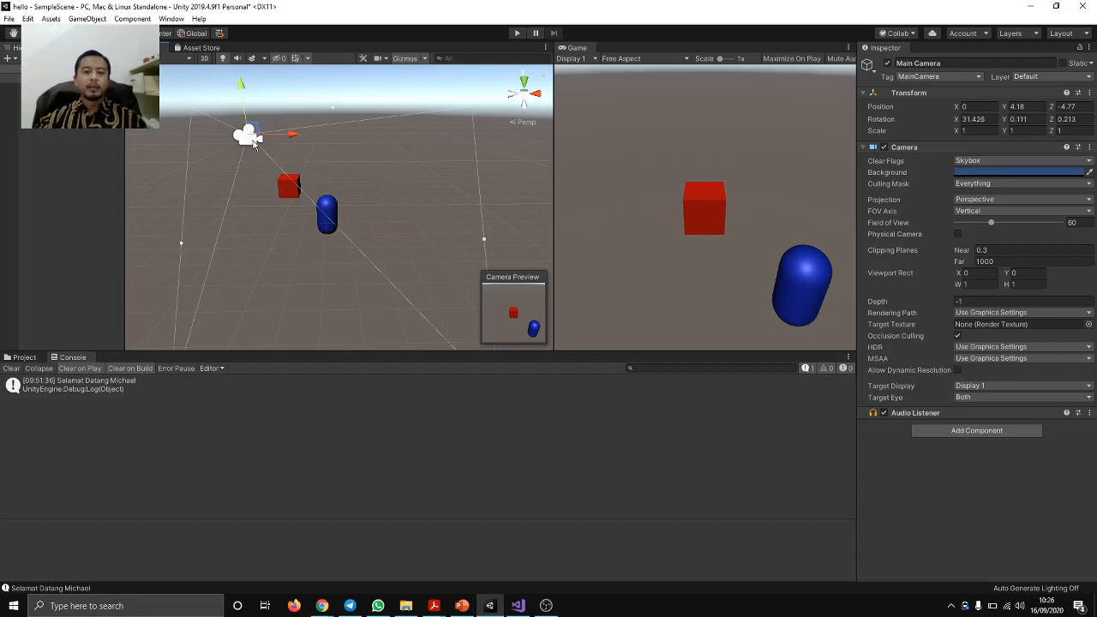
left_click(256, 148)
left_click(249, 138)
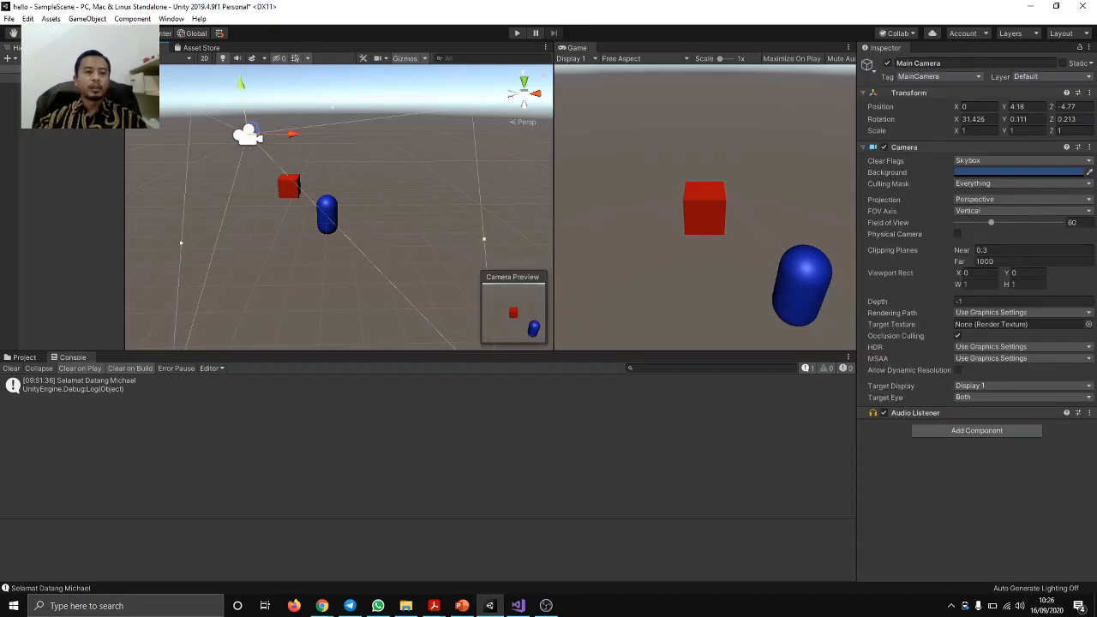
left_click_drag(242, 86, 254, 130)
left_click_drag(298, 176, 339, 144)
- Rotate the Main Camera slightly about its X axis to about 30.8 degrees and deselect it
key("e")
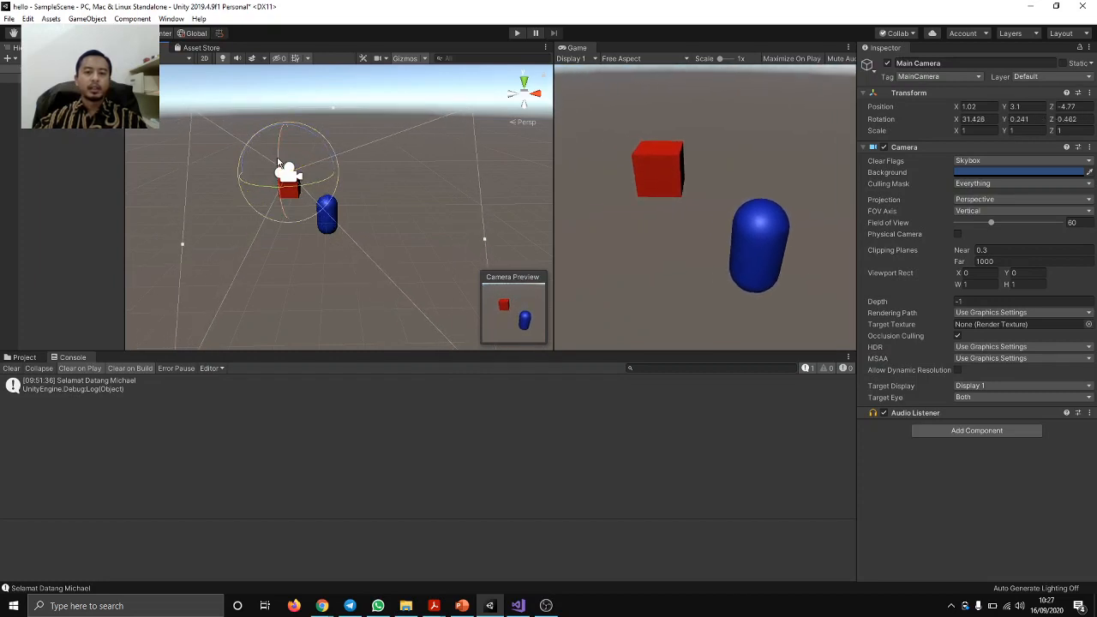
mouse_move(278, 162)
left_mouse_down()
mouse_move(281, 186)
mouse_move(279, 163)
left_mouse_up()
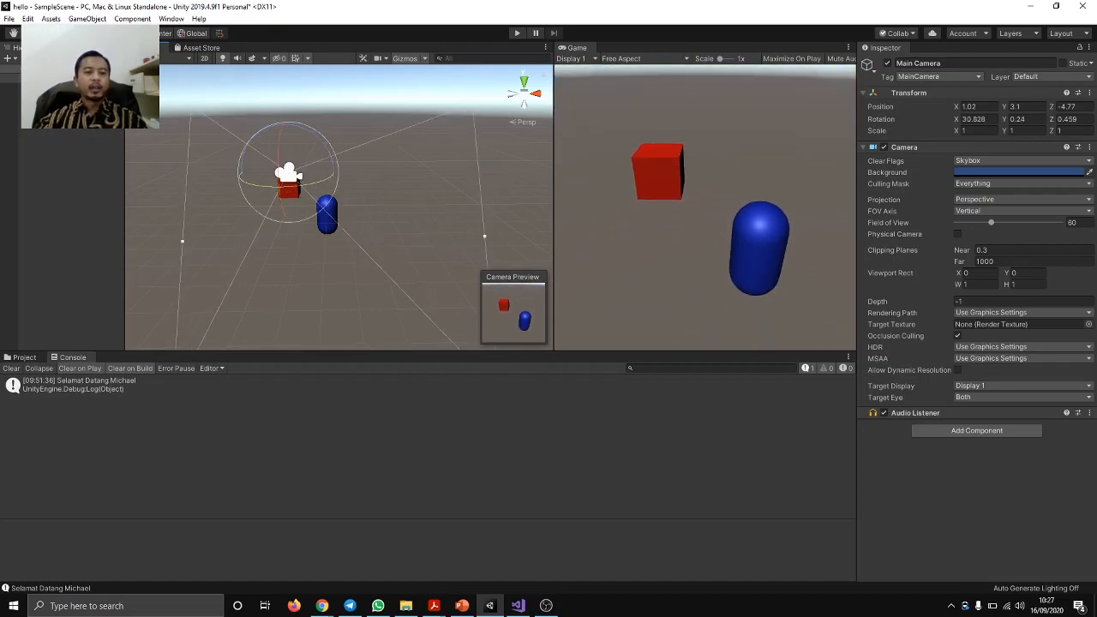
left_click(346, 215)
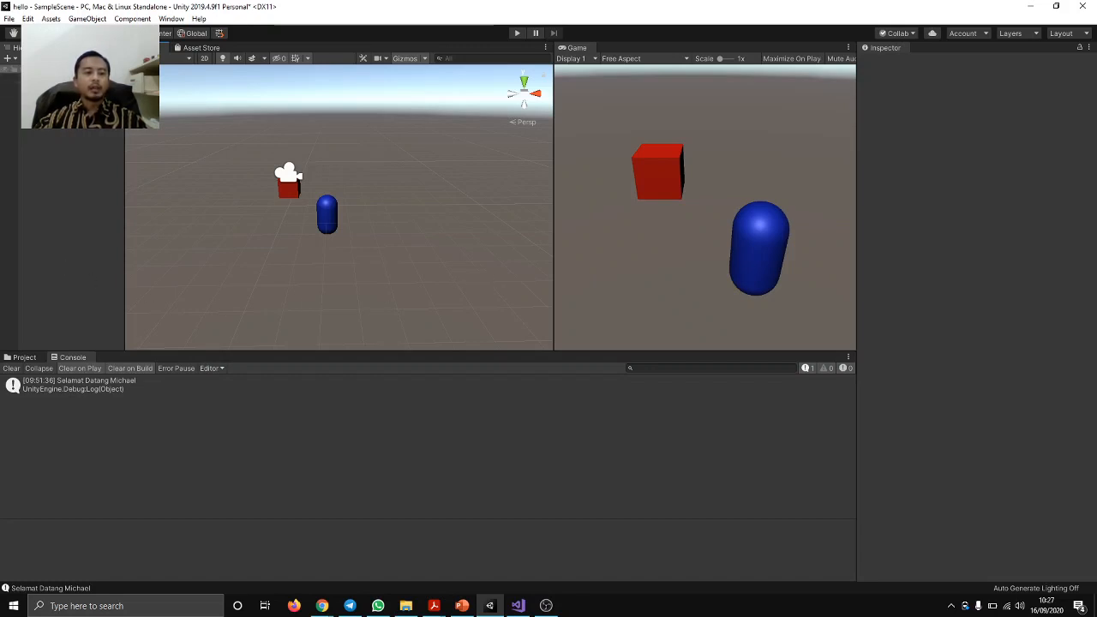
- Add a UI Text object to the scene and locate it in the Scene and Game views
left_click(10, 57)
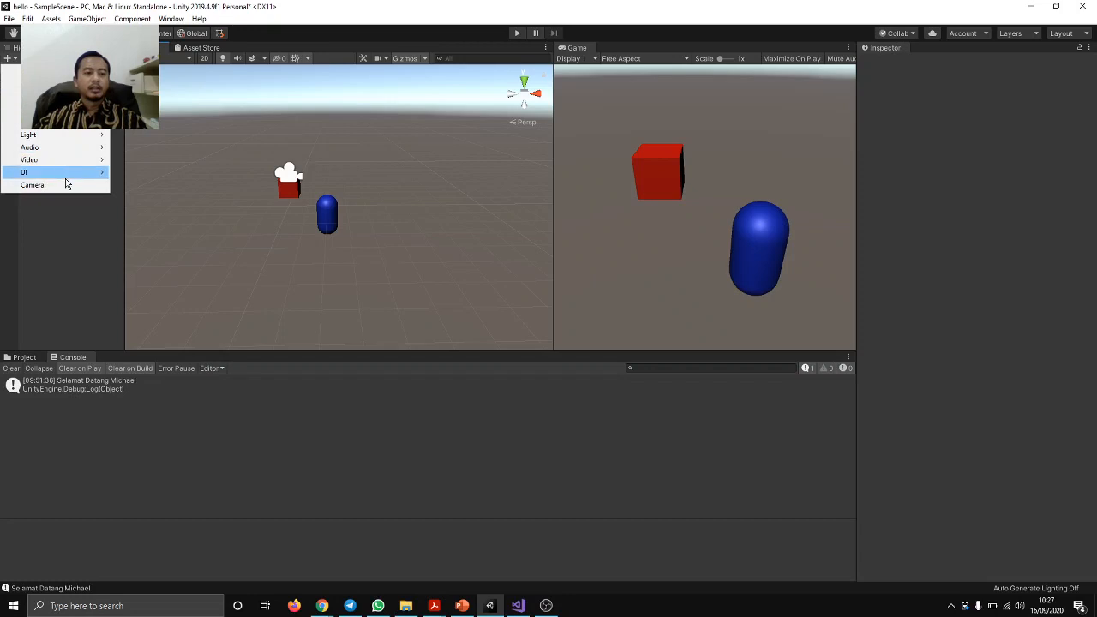
mouse_move(69, 175)
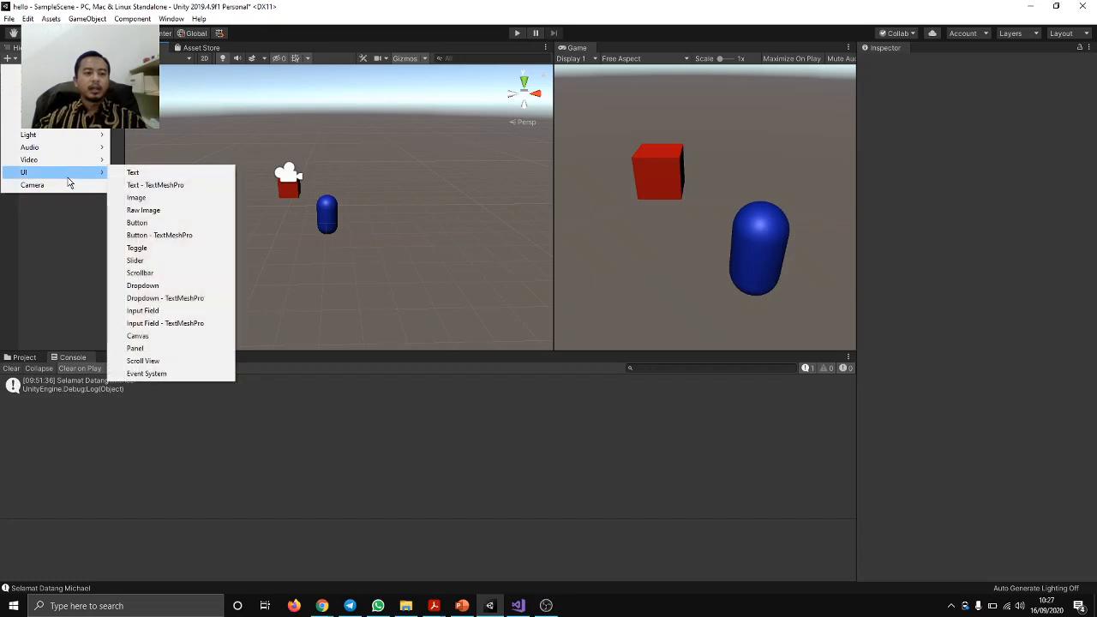
left_click(165, 176)
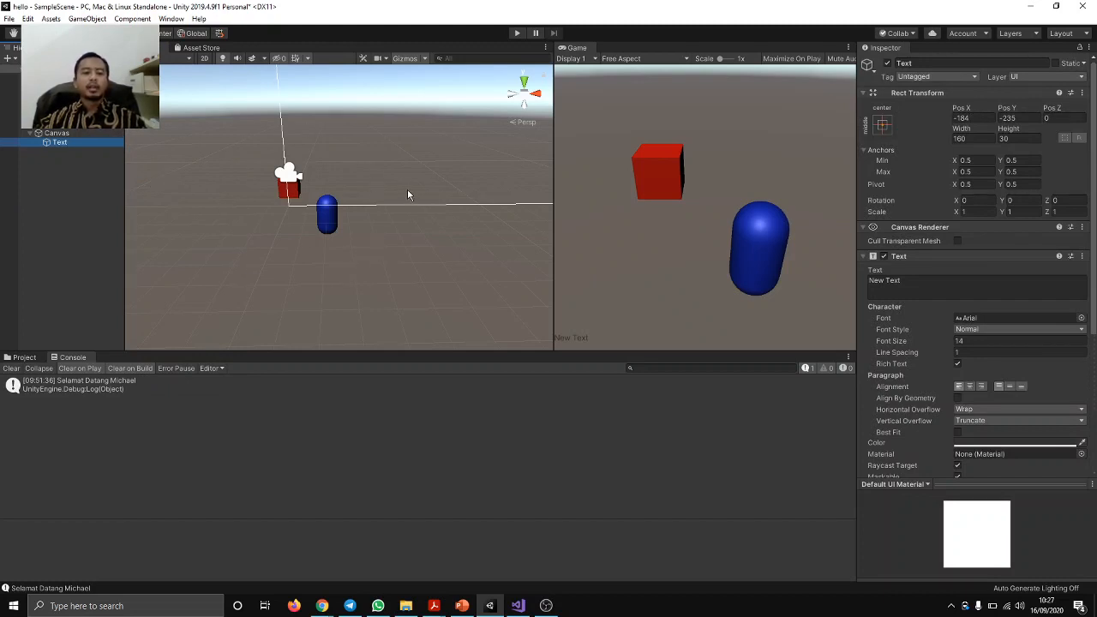
key("f")
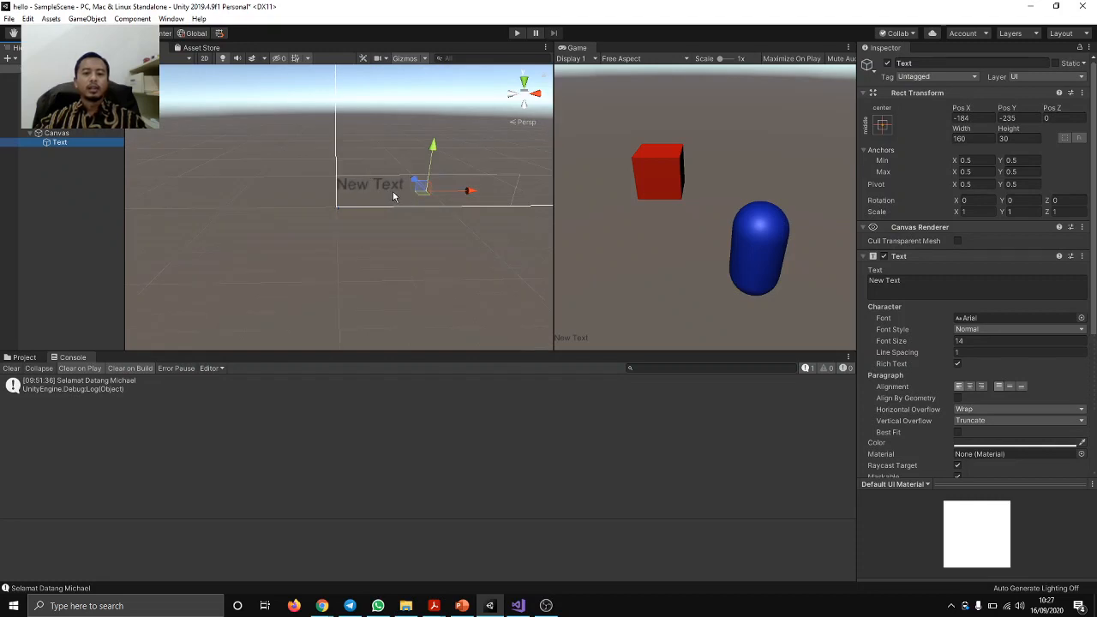
scroll(394, 196, "up", 6)
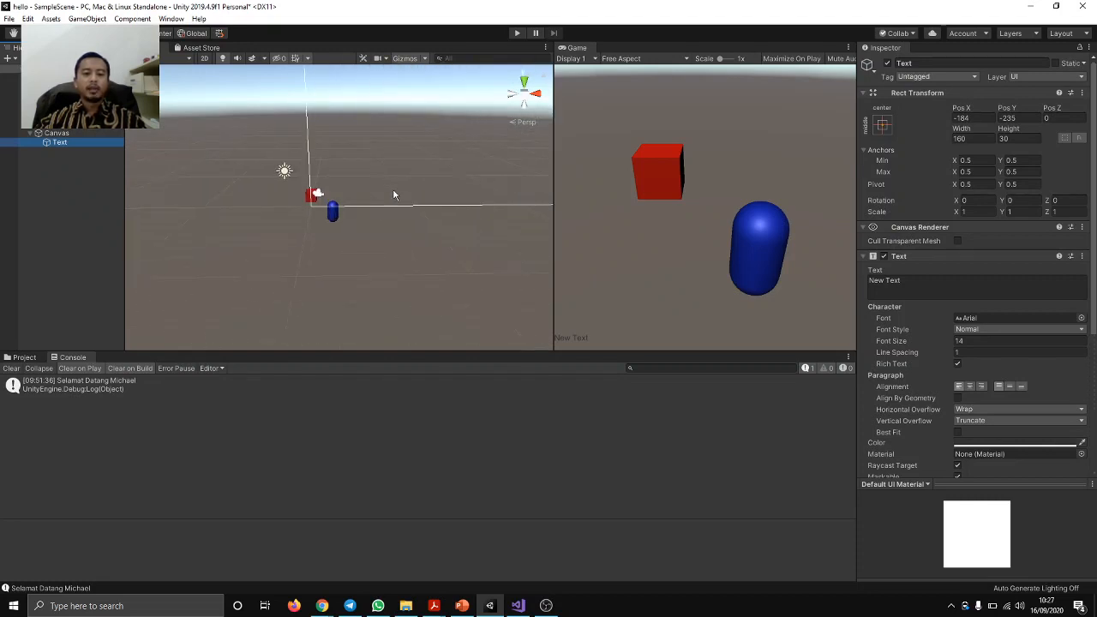
scroll(393, 196, "up", 3)
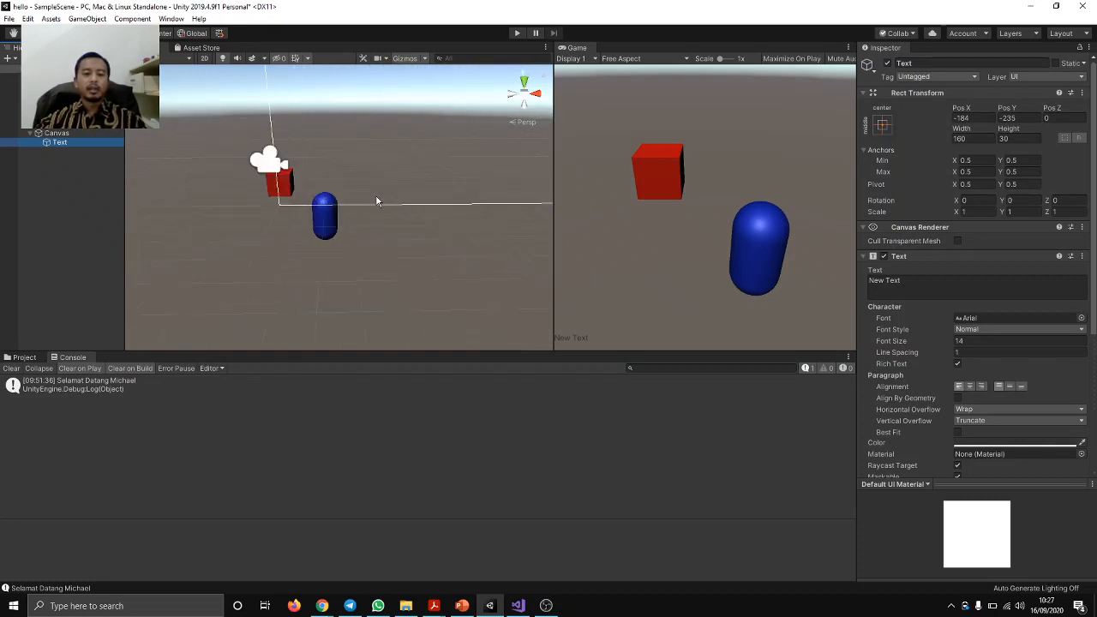
left_click(587, 343)
left_click(586, 342)
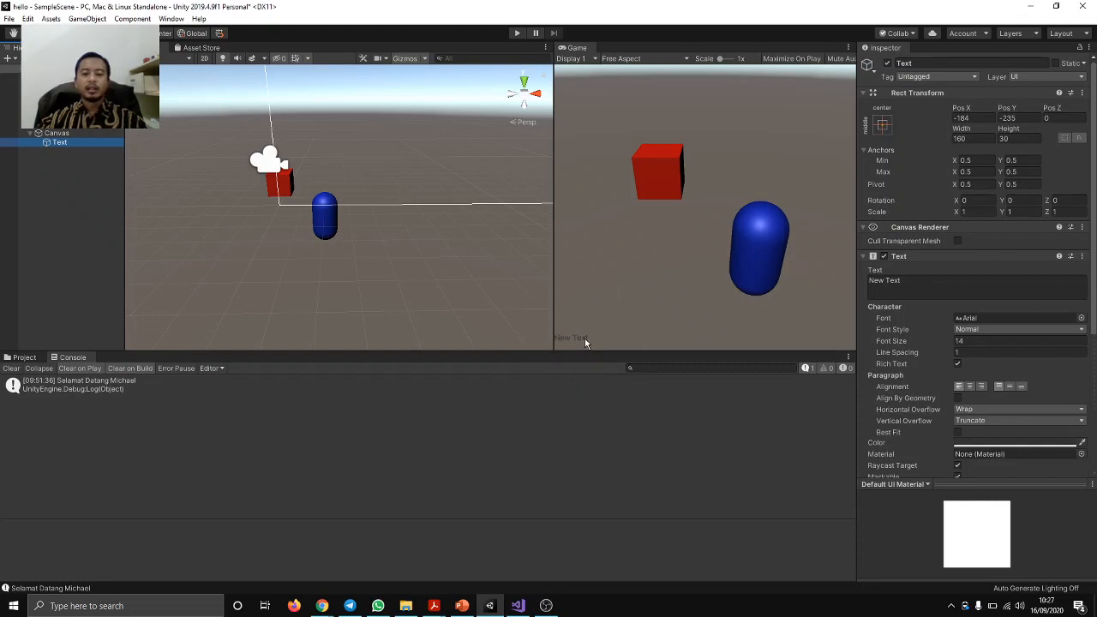
- Change the content of the Canvas's Text object to "Teks disini"
left_click(60, 142)
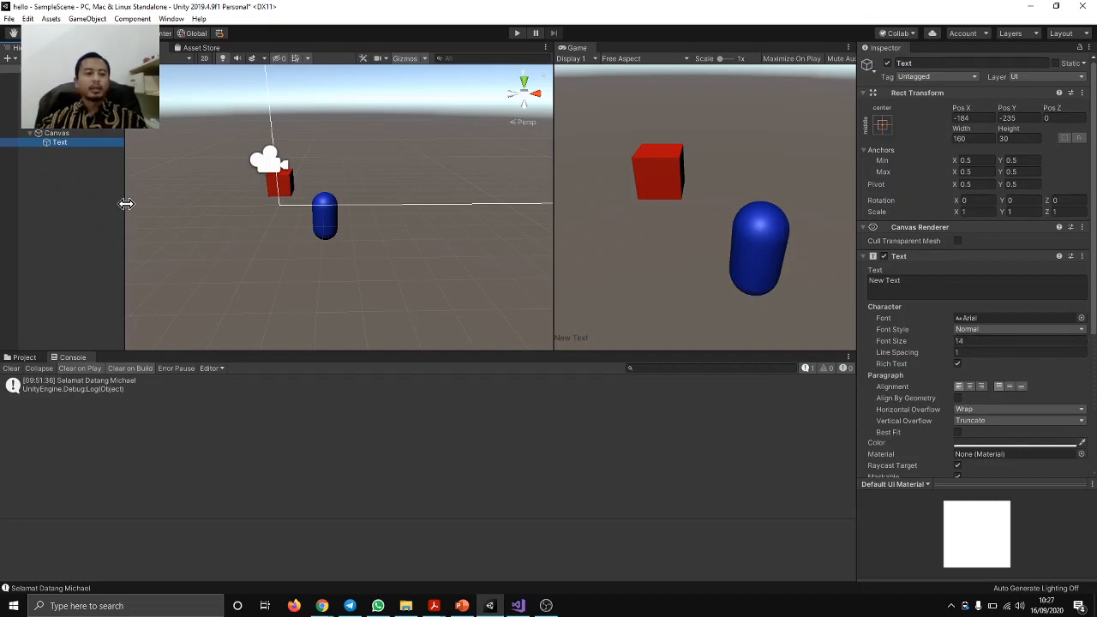
left_click(59, 144)
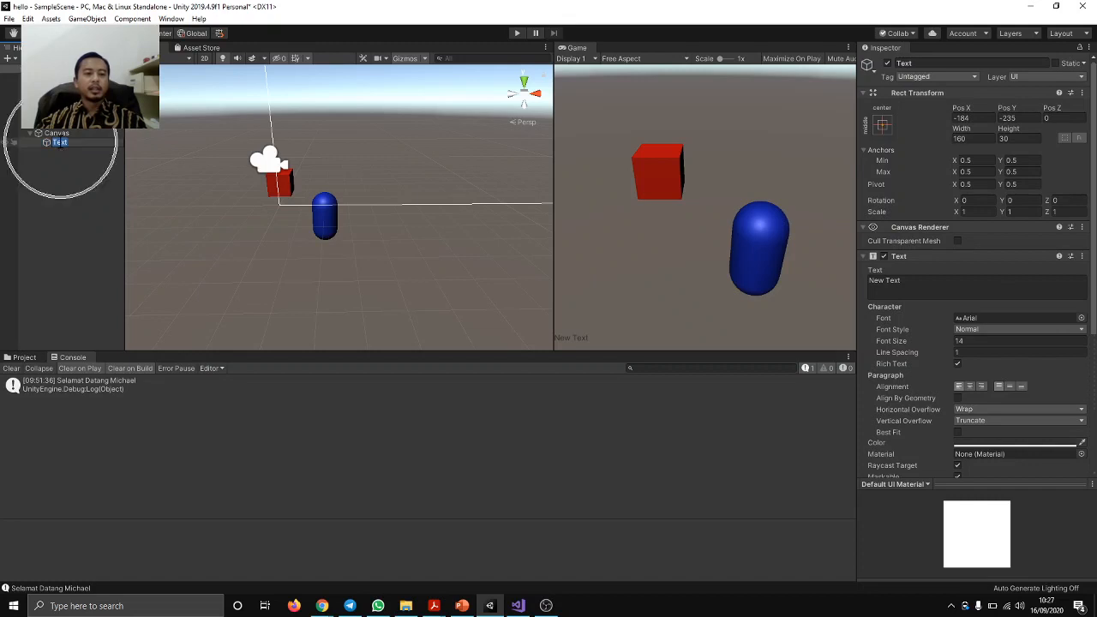
left_click(49, 145)
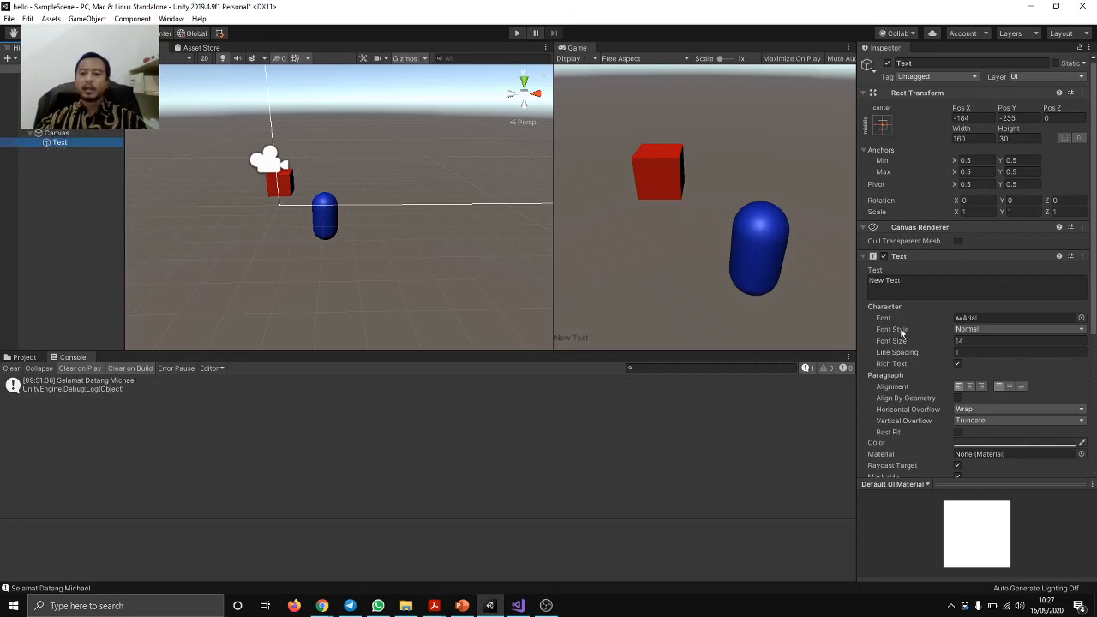
left_click(965, 289)
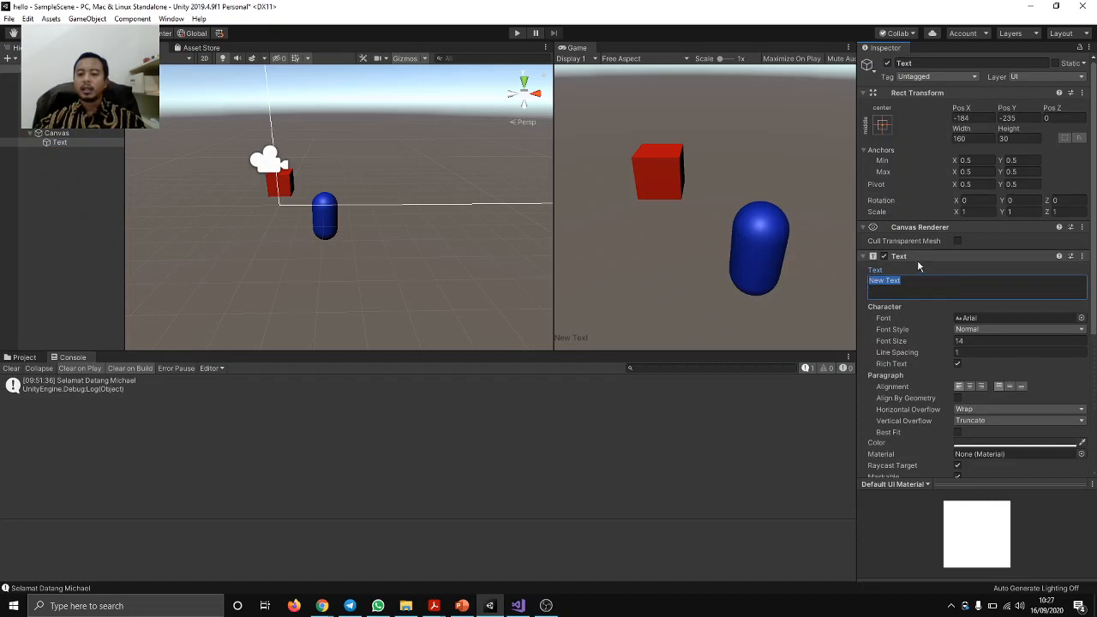
left_click(911, 282)
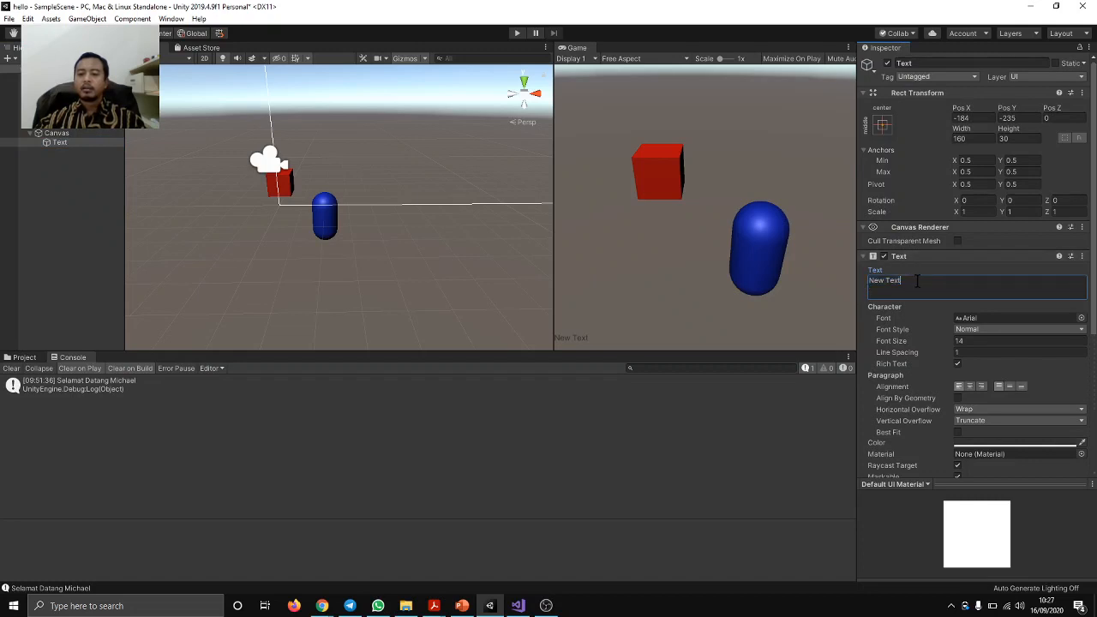
left_click_drag(917, 281, 867, 287)
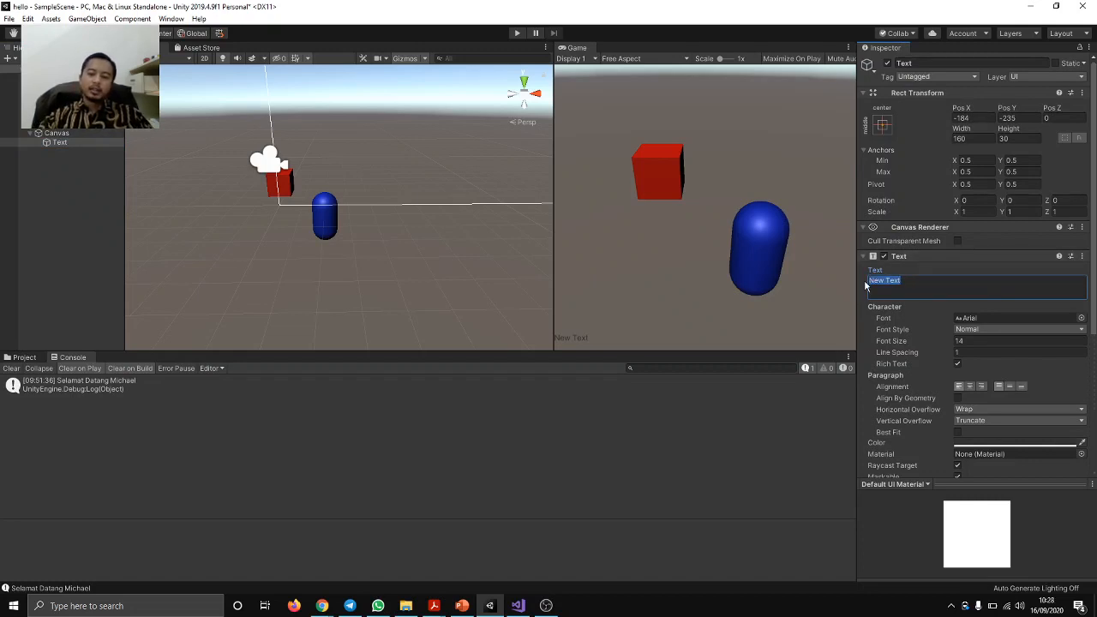
type("Teks")
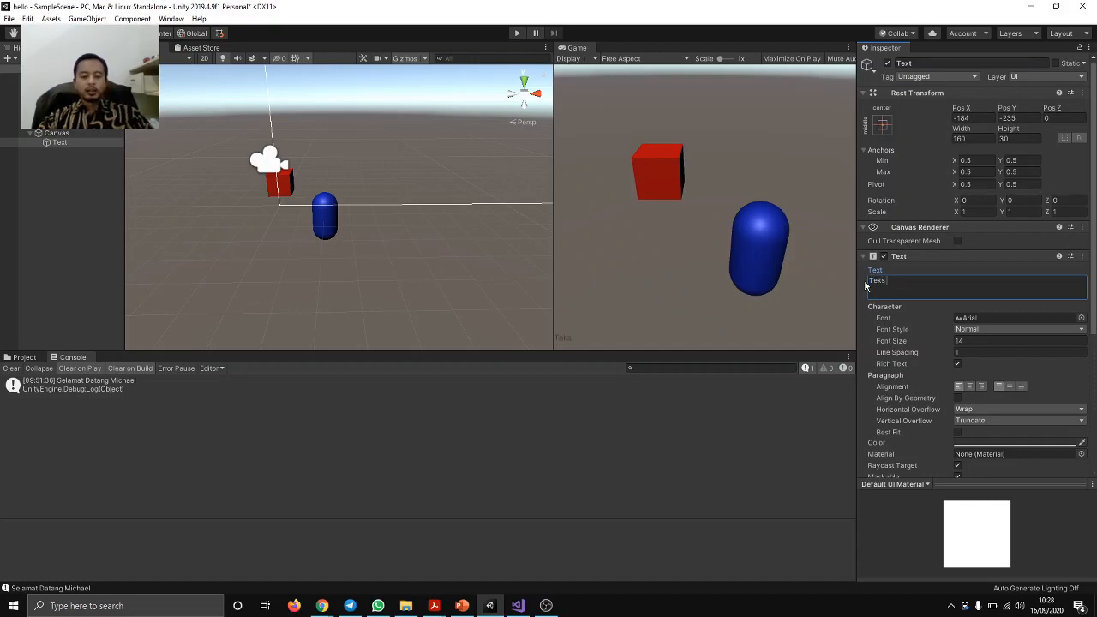
type(" disnisini")
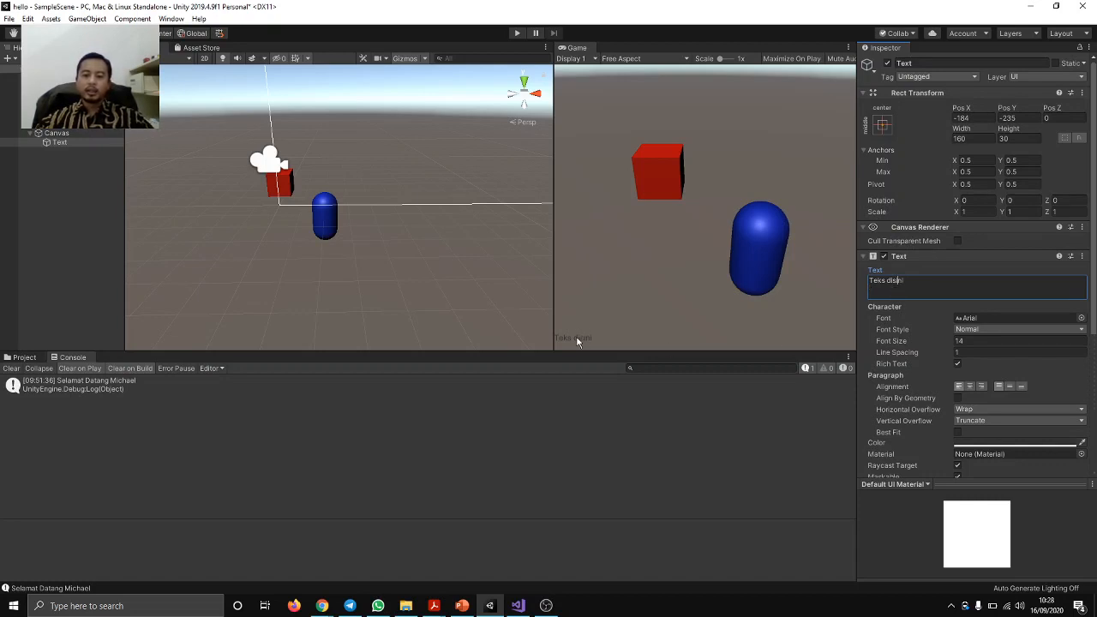
key("ctrl")
key("ctrl")
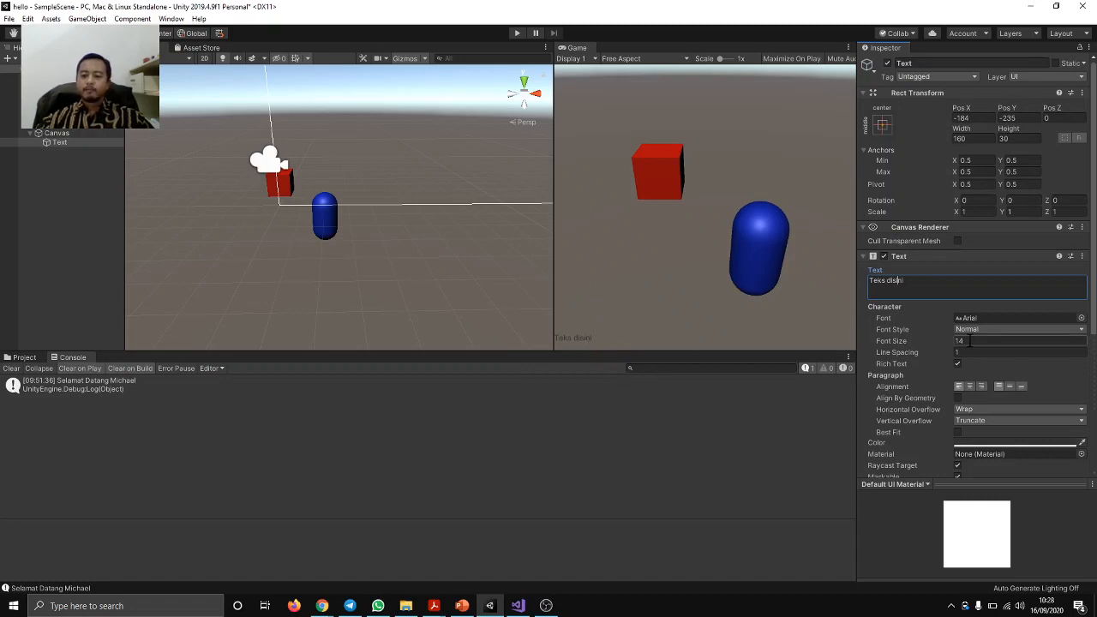
- Check the fonts available for the text, and try font size 30 before restoring it to 14
left_click(1081, 318)
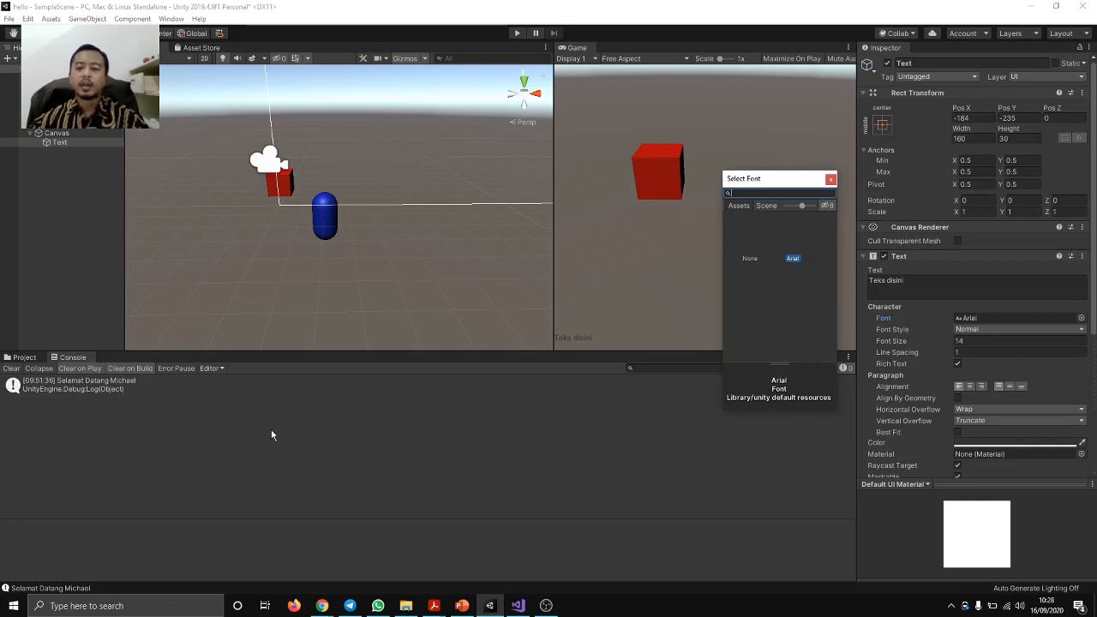
left_click(831, 180)
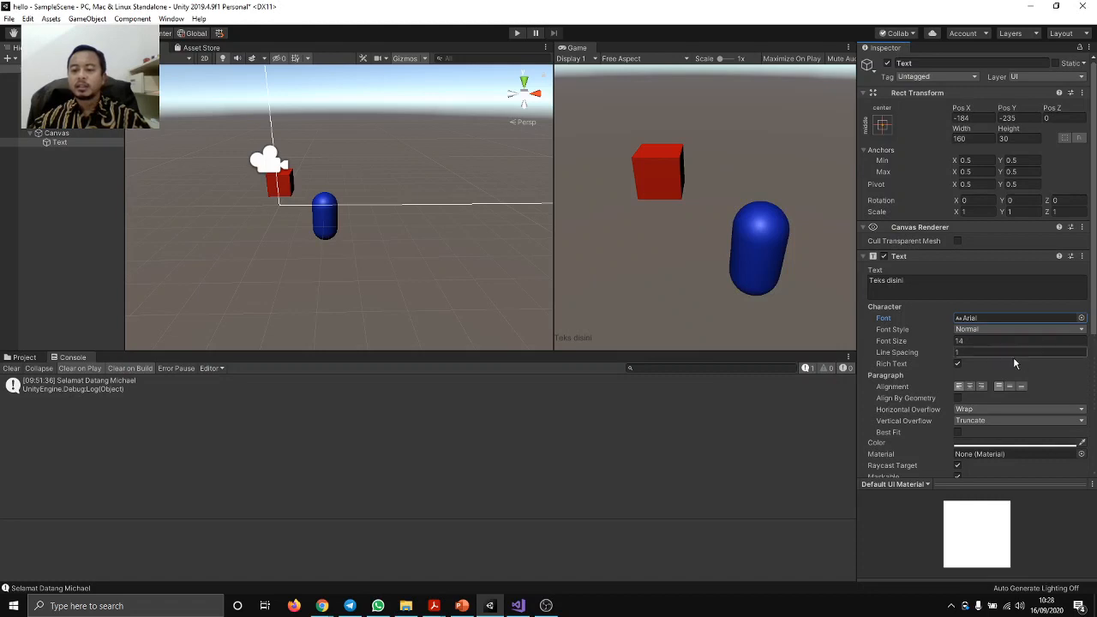
left_click(967, 341)
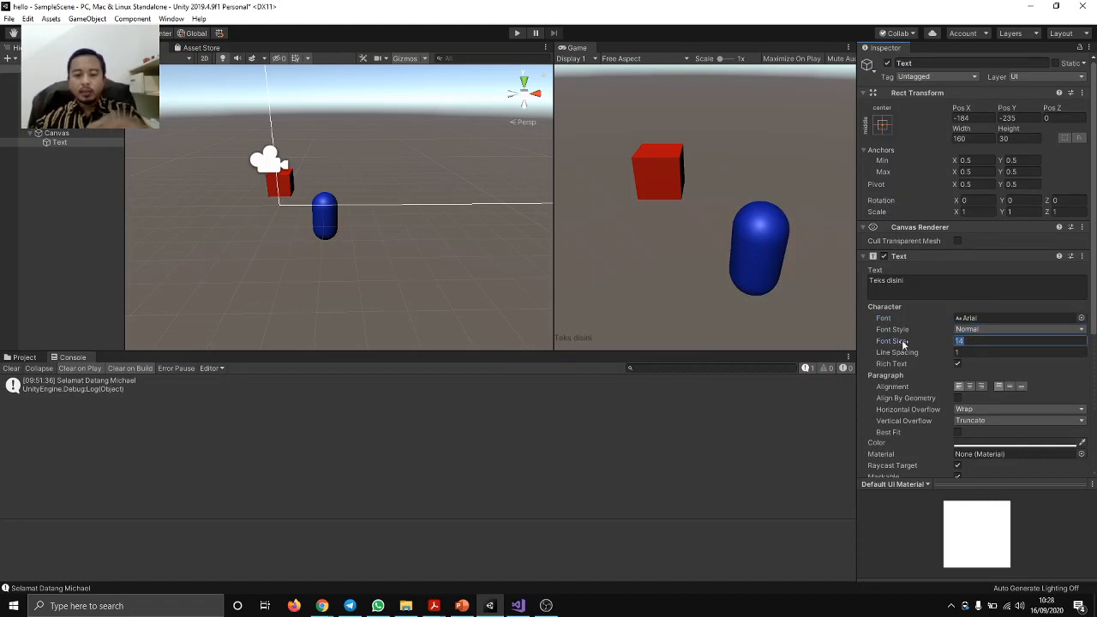
type("30")
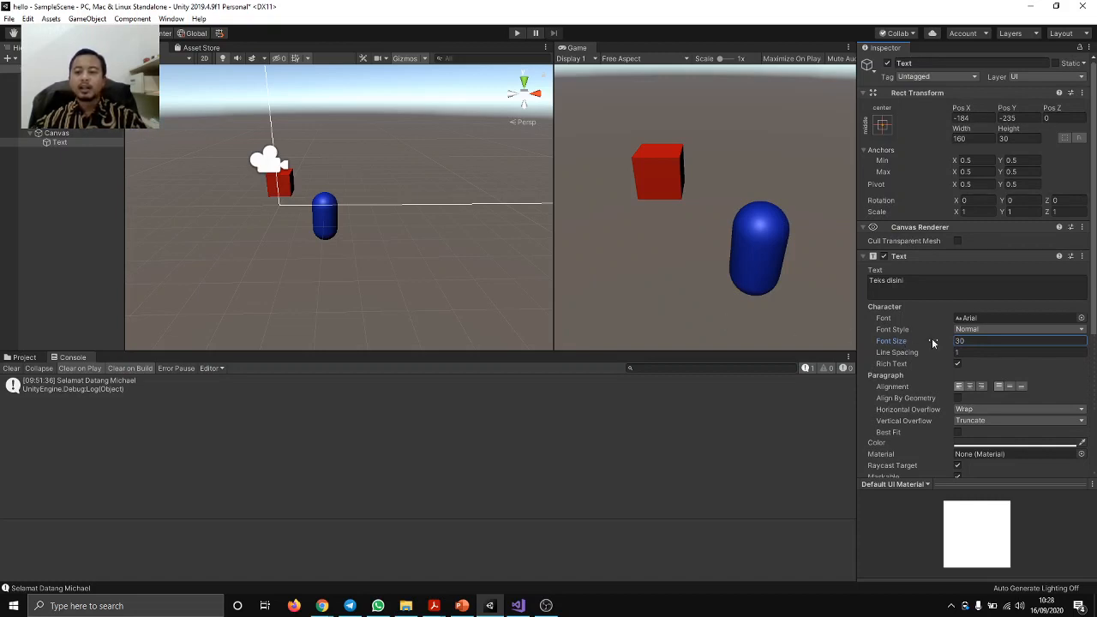
scroll(446, 191, "down", 8)
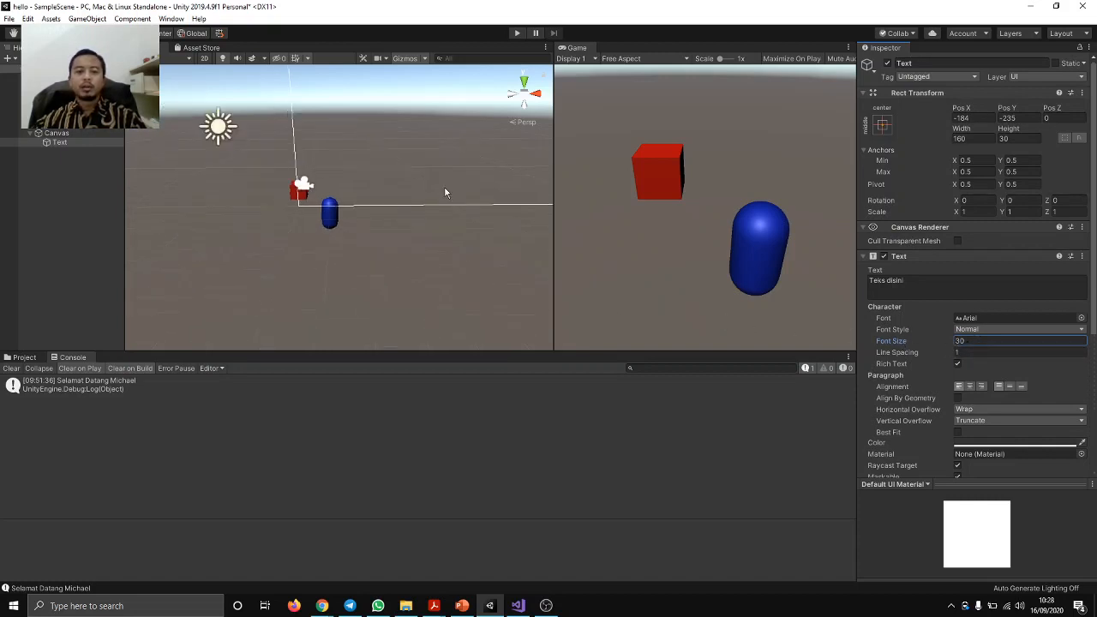
scroll(457, 202, "up", 5)
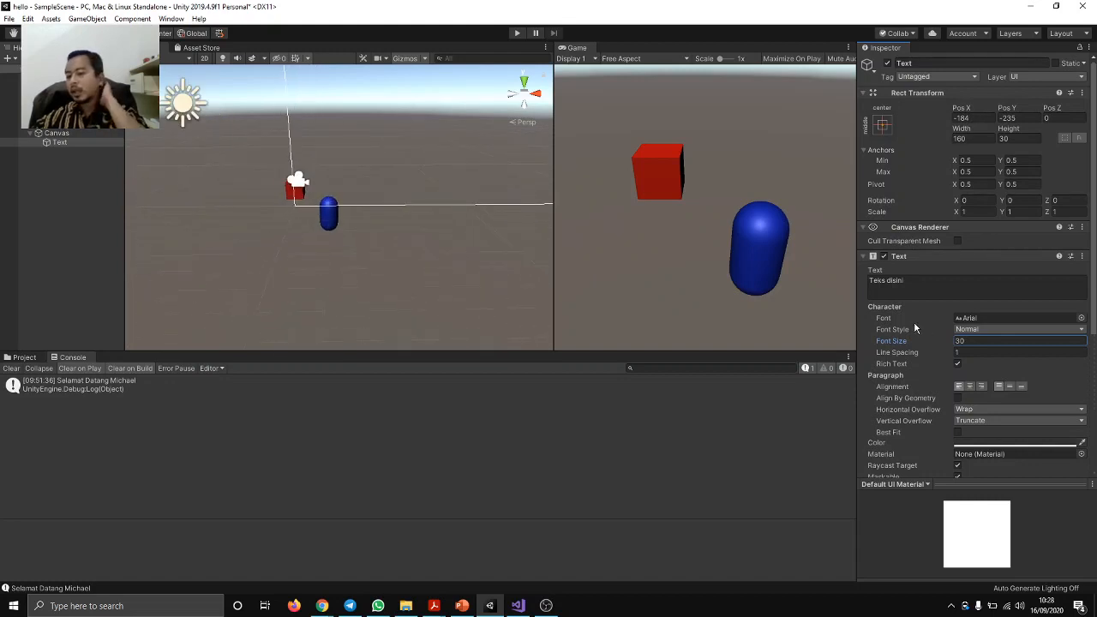
left_click(932, 341)
type("14")
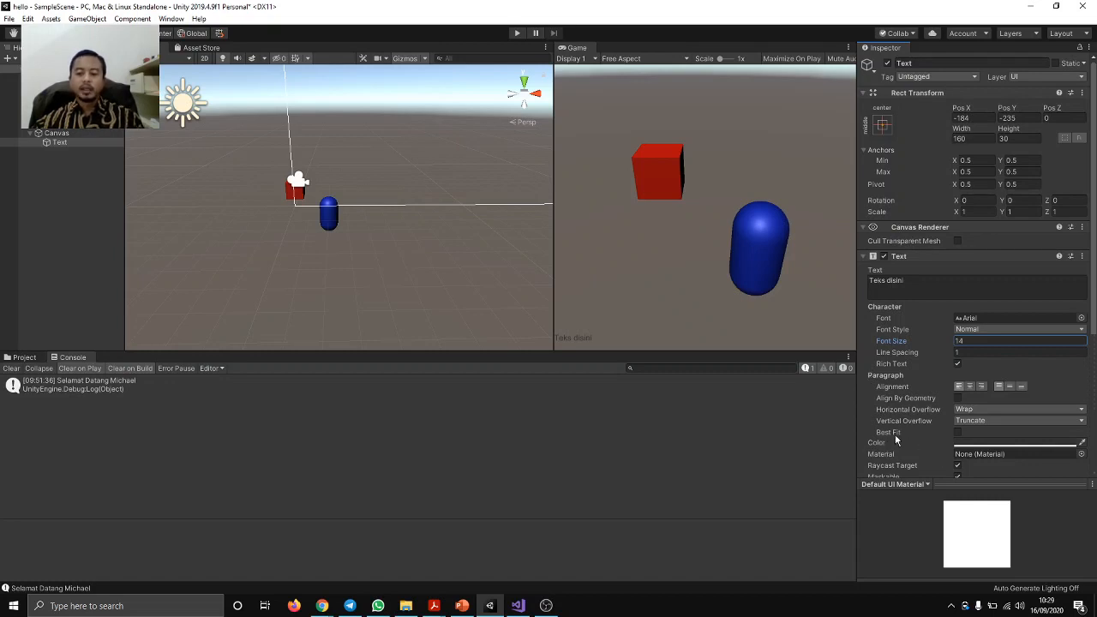
- Enable Best Fit for the text and align it to the horizontal centre and vertical middle of its box
left_click(958, 433)
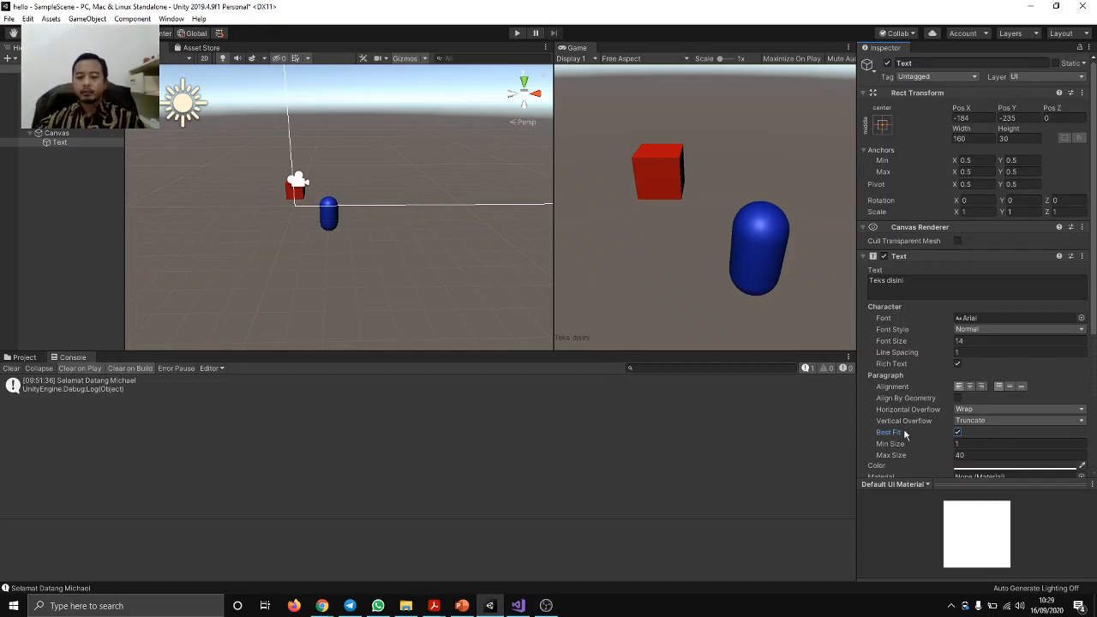
left_click(972, 388)
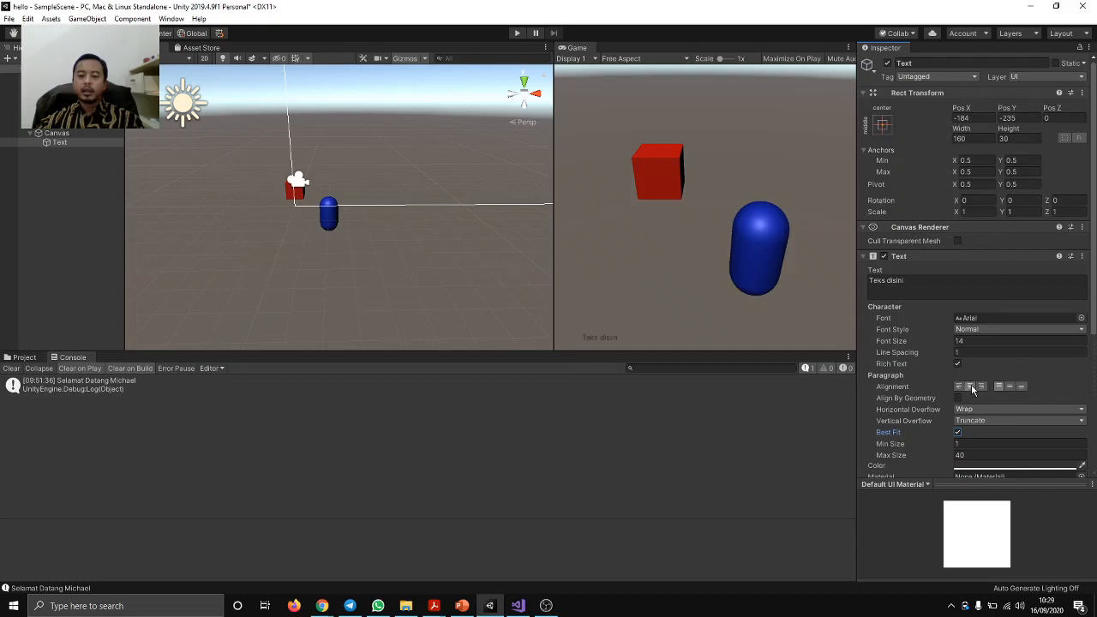
left_click(983, 387)
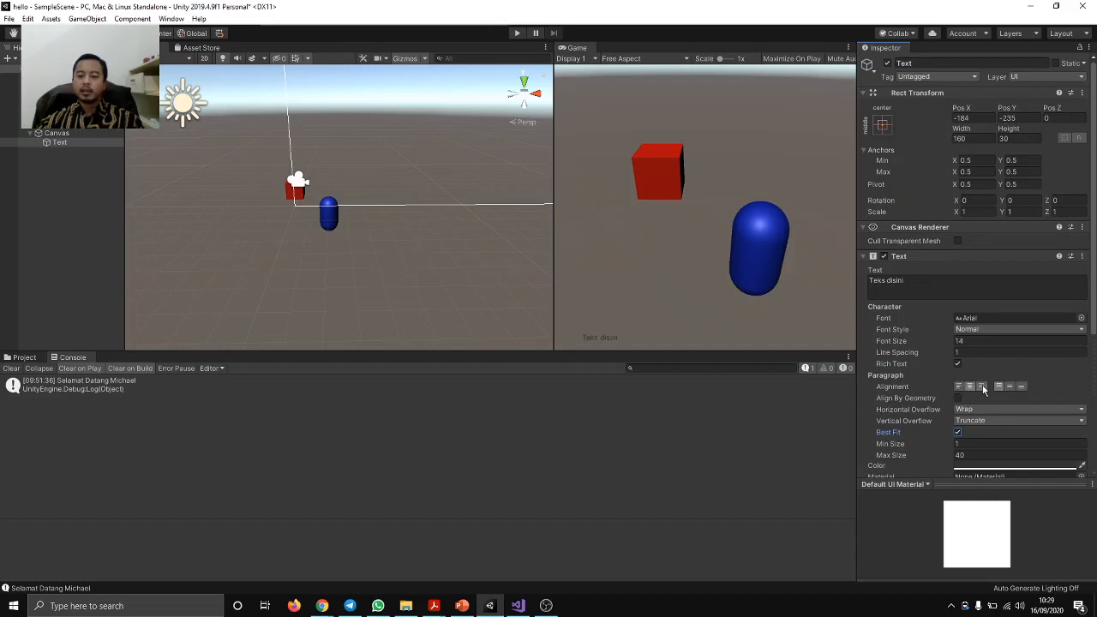
left_click(970, 387)
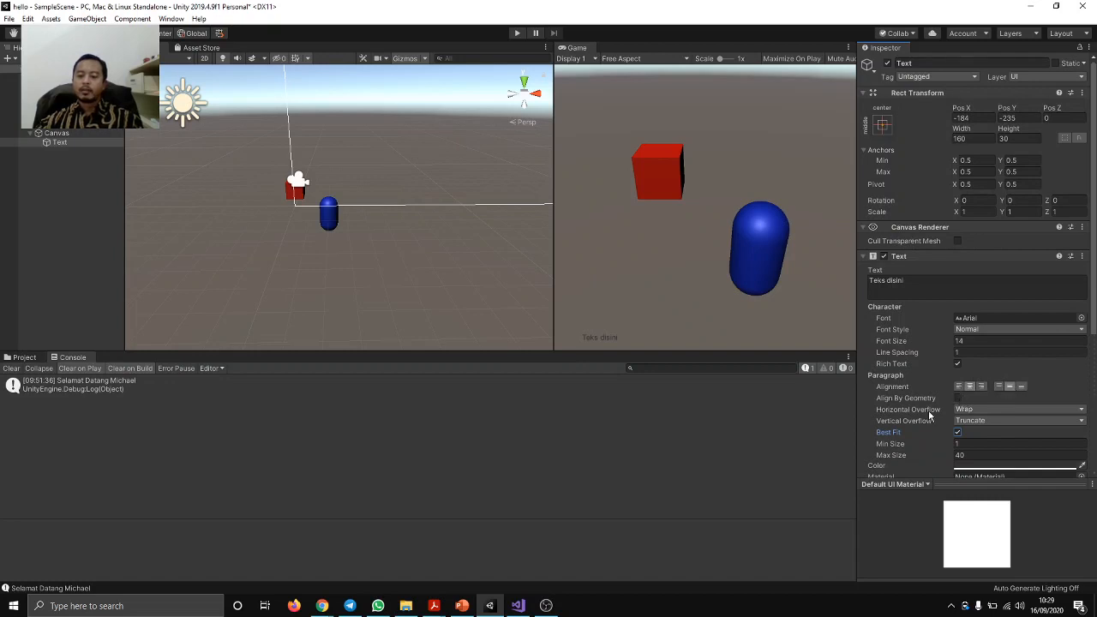
- Set the text colour to lime green, hexadecimal ABFF10, leaving Align By Geometry off
scroll(930, 414, "down", 3)
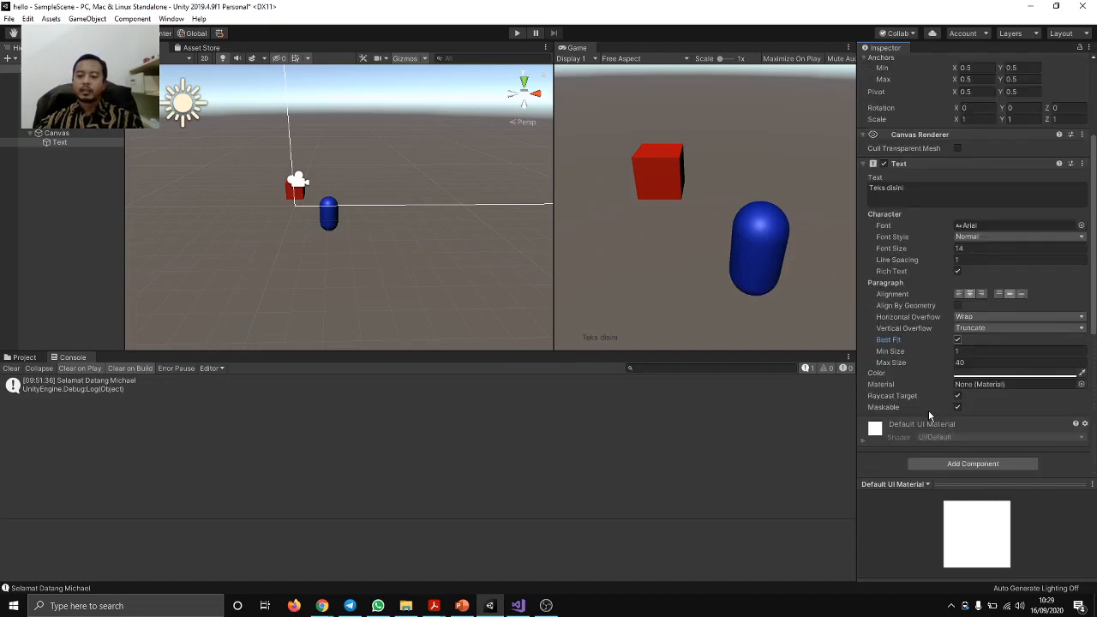
left_click(999, 377)
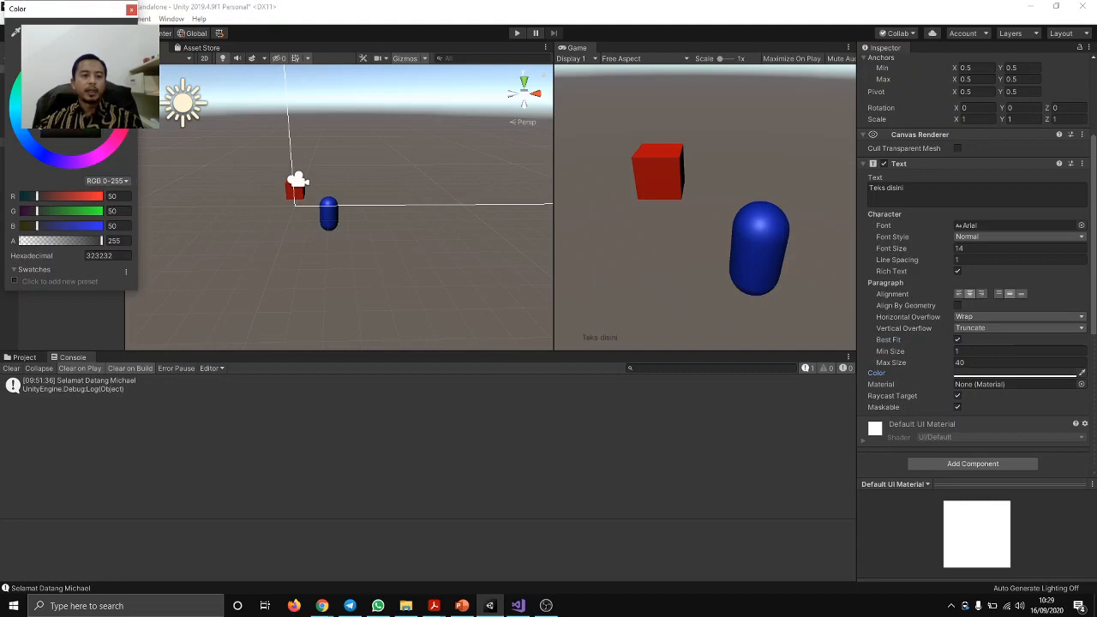
left_click_drag(91, 84, 97, 78)
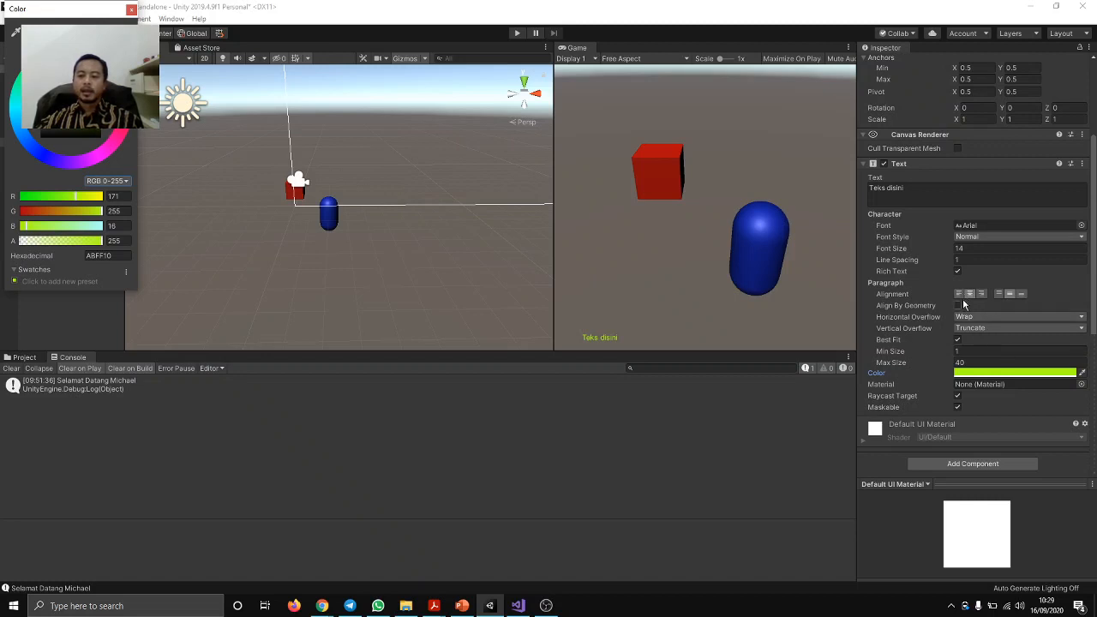
left_click(1059, 299)
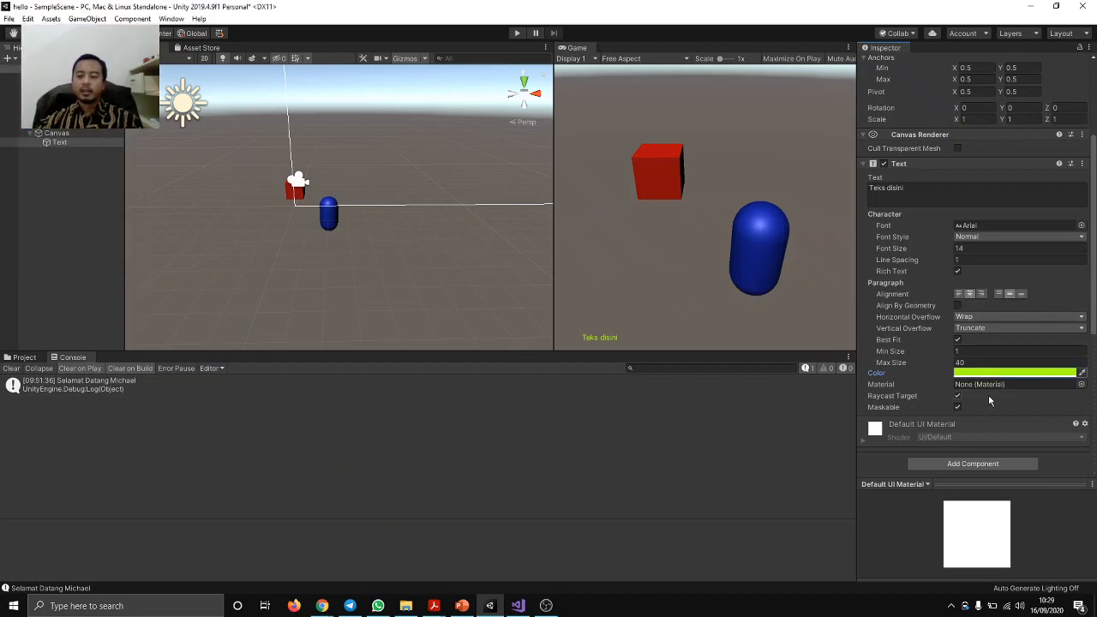
left_click(958, 306)
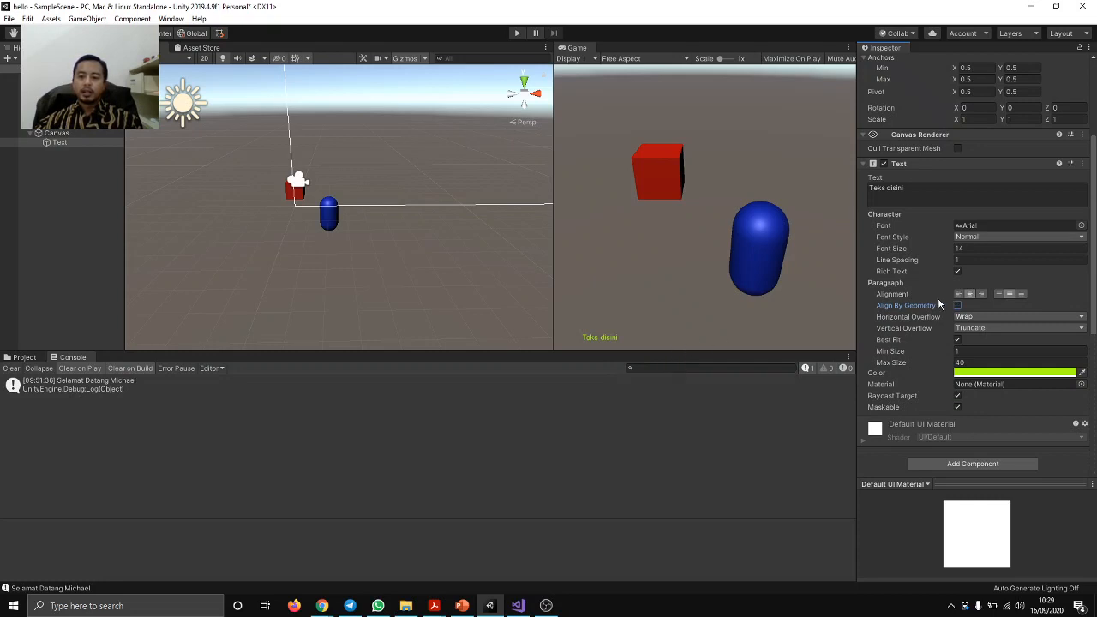
- Anchor the Text object to the bottom-left corner of the Canvas using the anchor presets
scroll(915, 205, "up", 3)
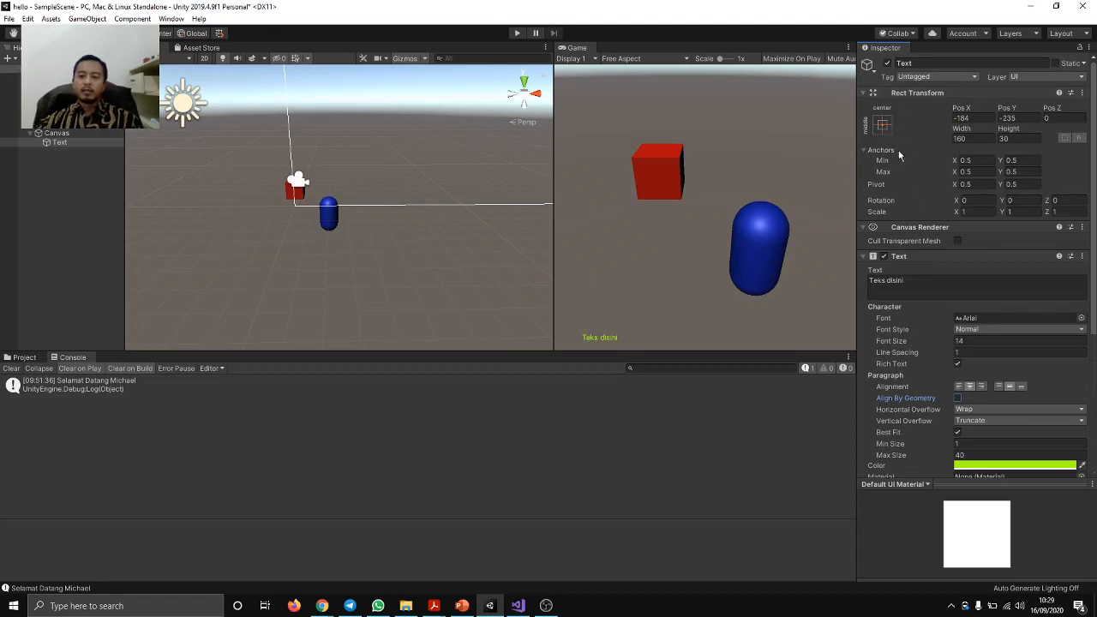
left_click(883, 126)
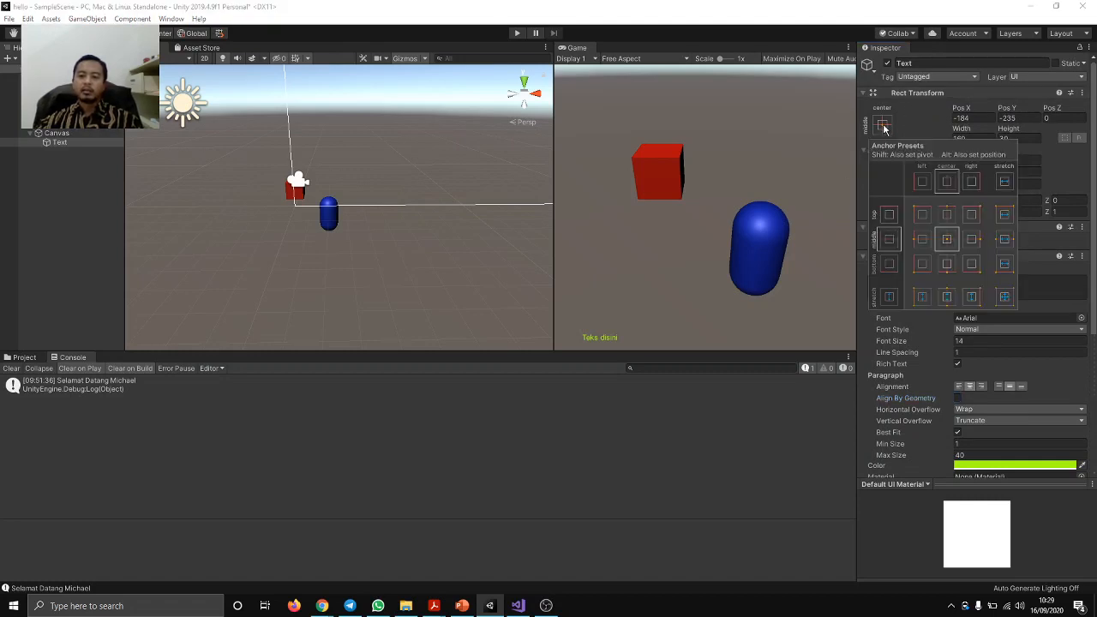
left_click(917, 267)
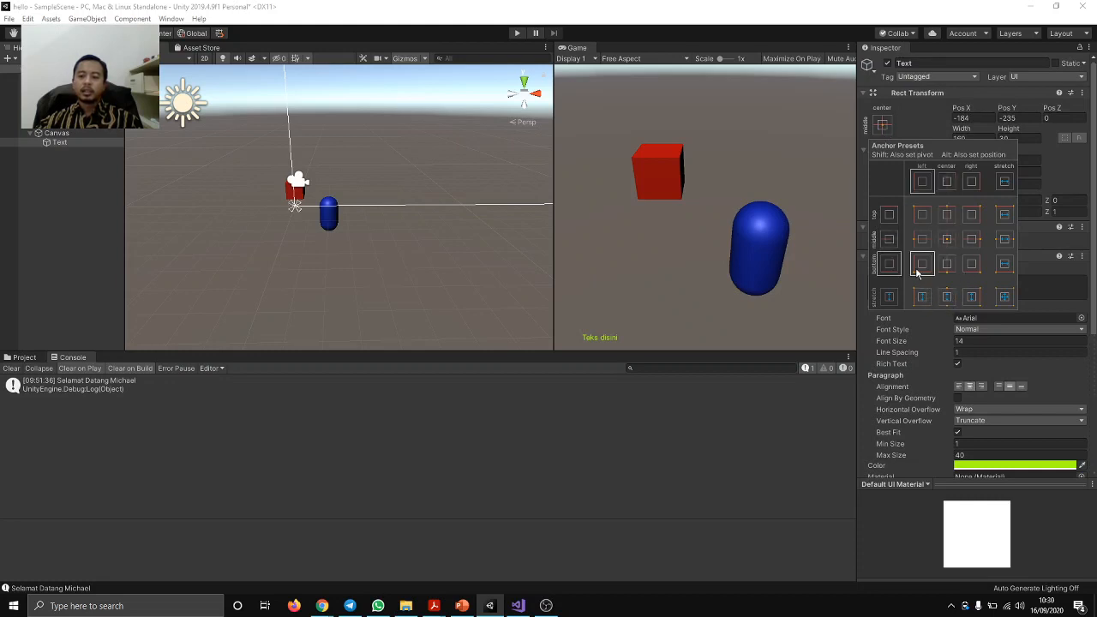
left_click(912, 126)
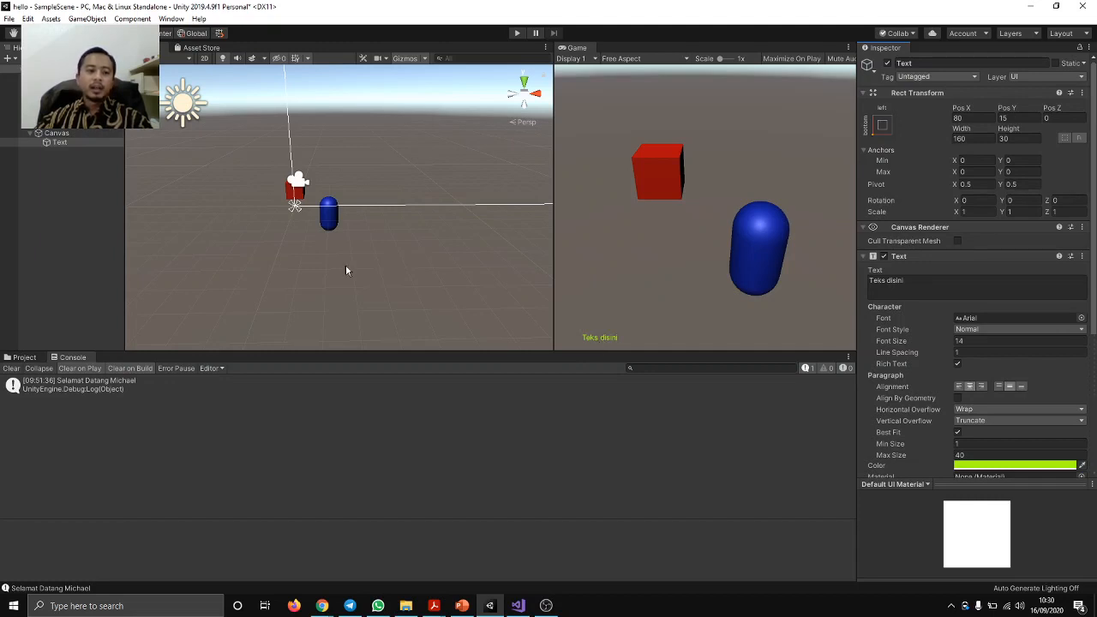
- Compare the settings of the Canvas with those of its child Text object
left_click(58, 133)
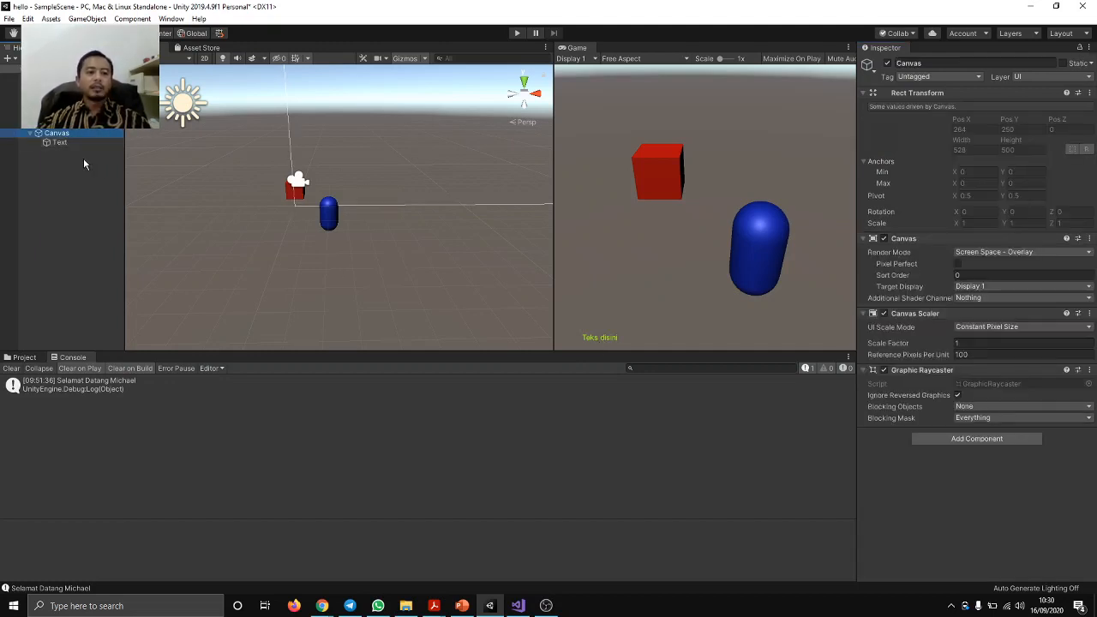
left_click(60, 142)
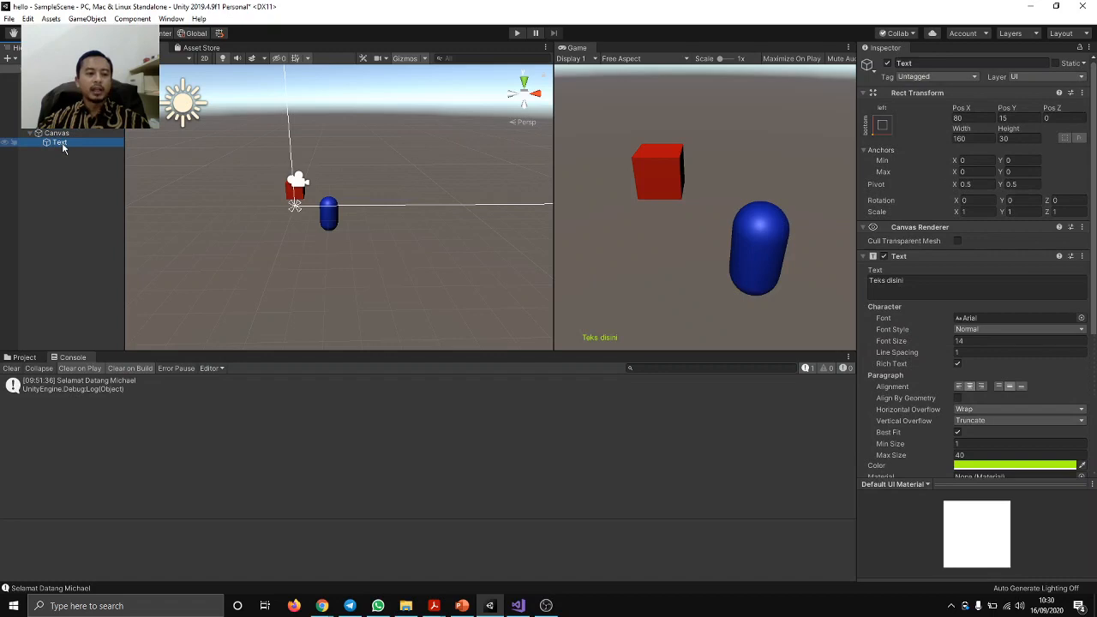
left_click(58, 134)
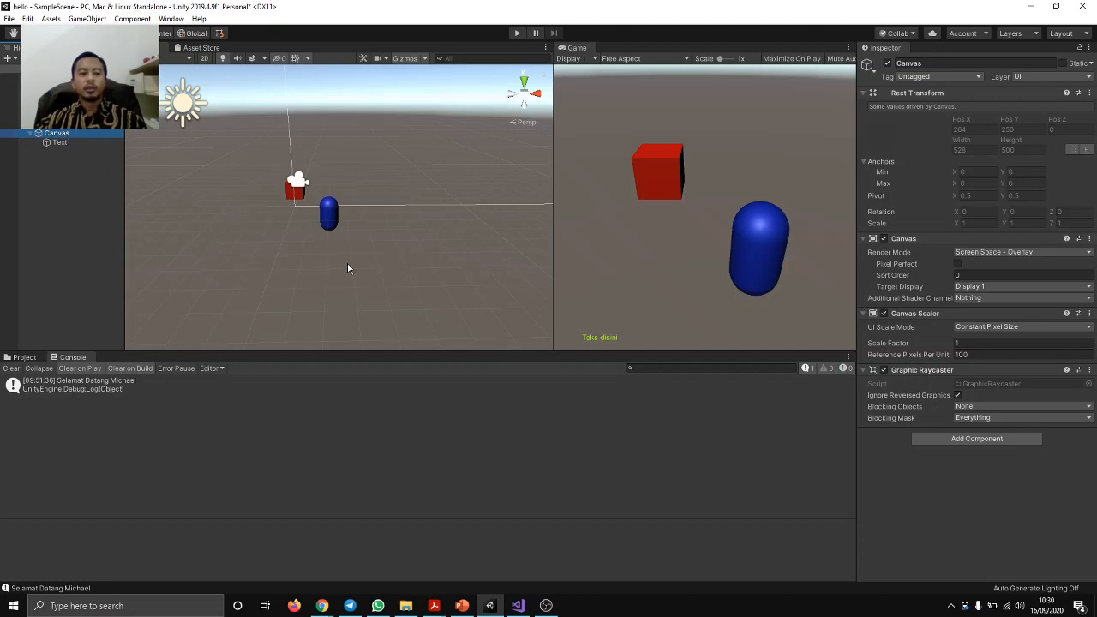
- Select the Text object under the Canvas and set its Pos Y to 100
left_click(63, 142)
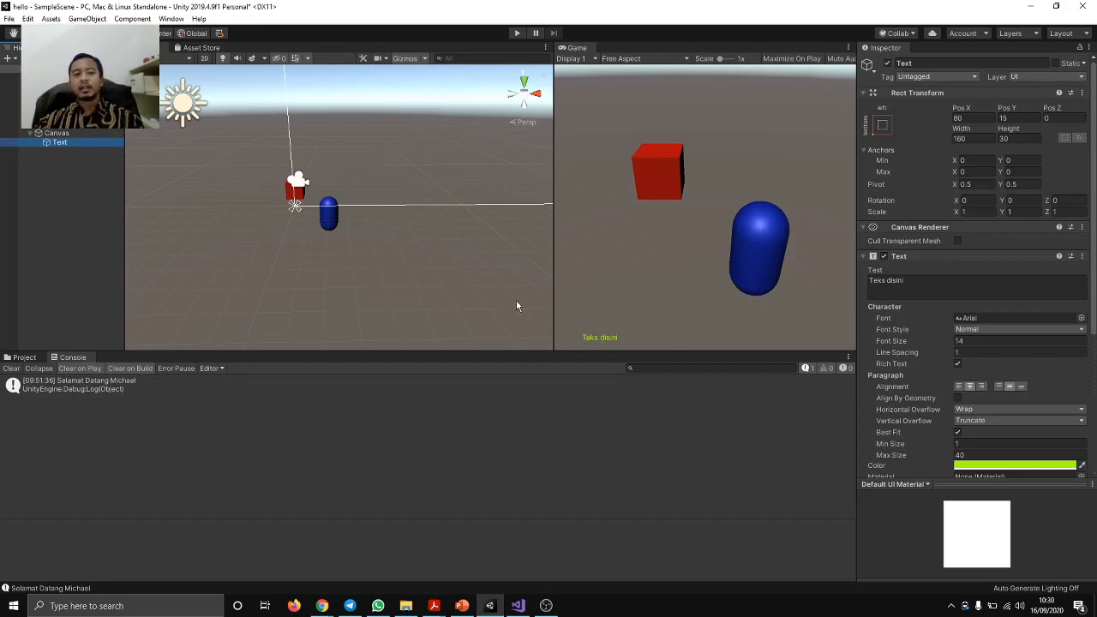
left_click(595, 339)
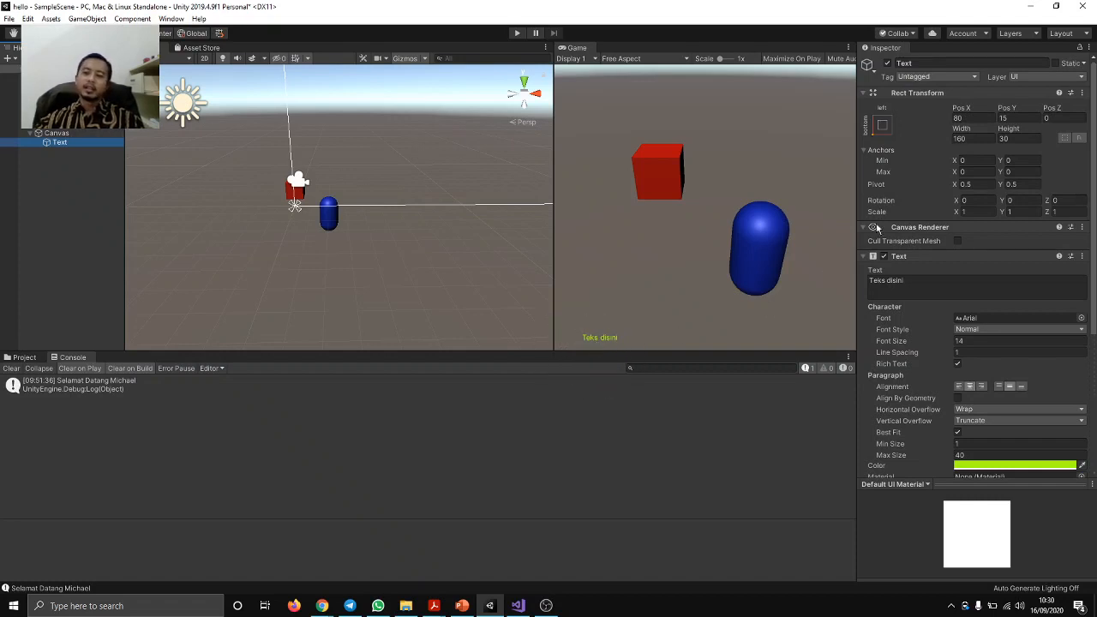
left_click(1008, 119)
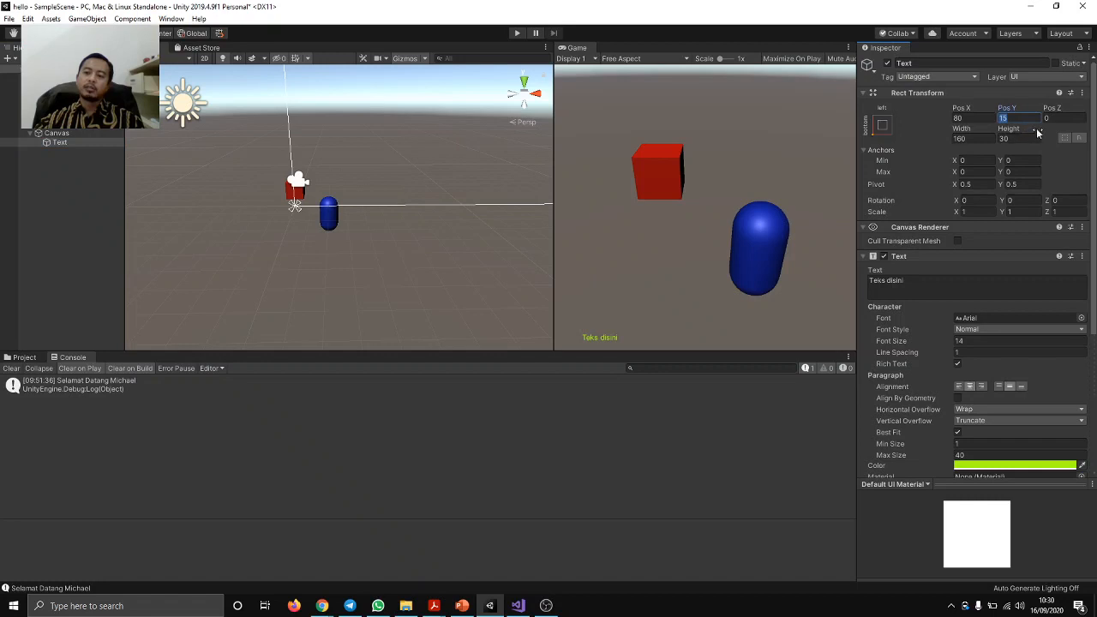
left_click(1037, 133)
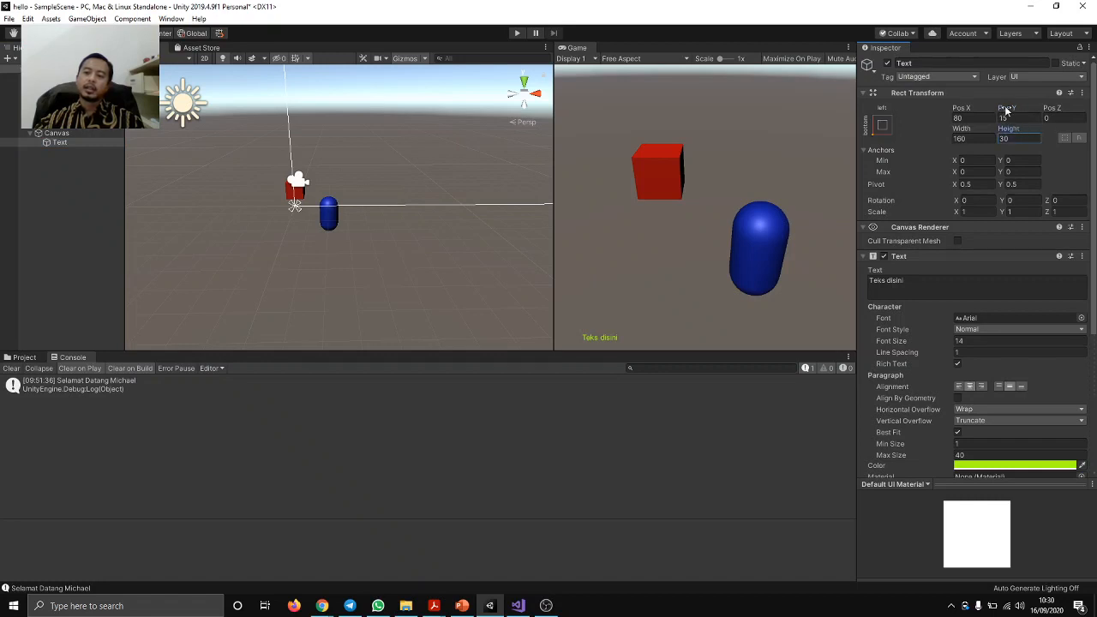
left_click_drag(1007, 110, 2, 125)
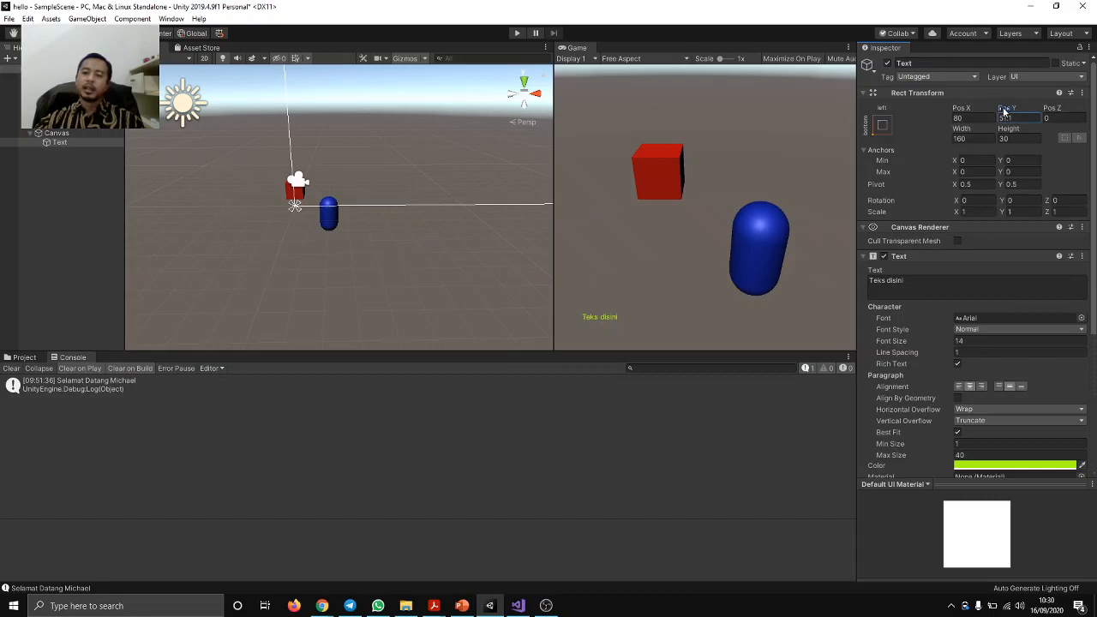
left_click_drag(1005, 112, 2, 95)
left_click(1022, 118)
type("100")
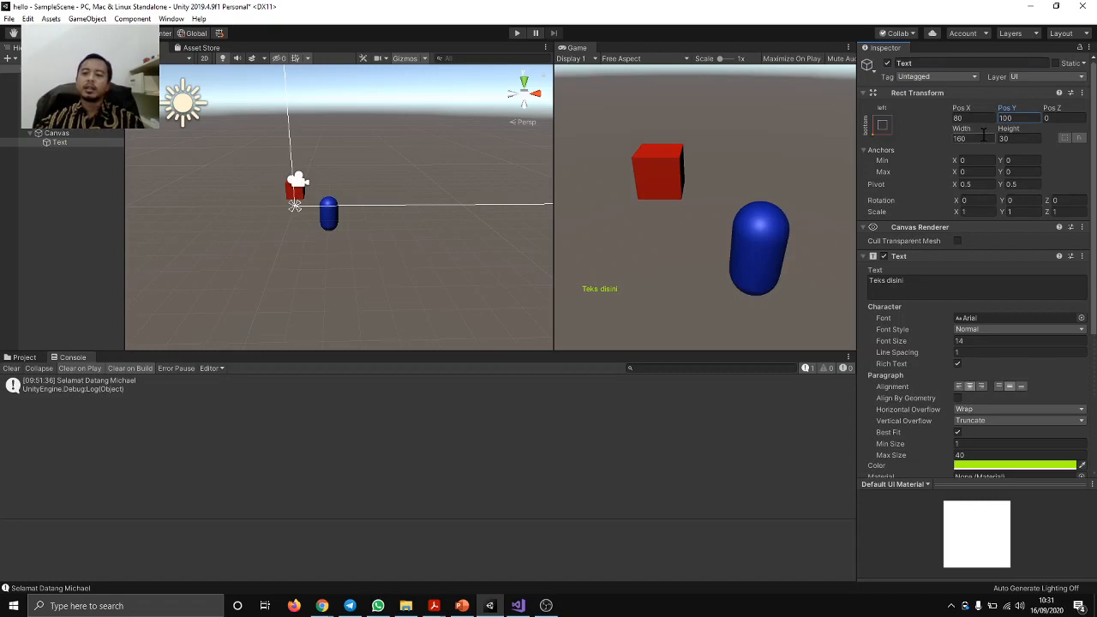
- Anchor the Text object to the middle centre of the Canvas using the anchor presets
left_click(883, 126)
left_click(947, 240)
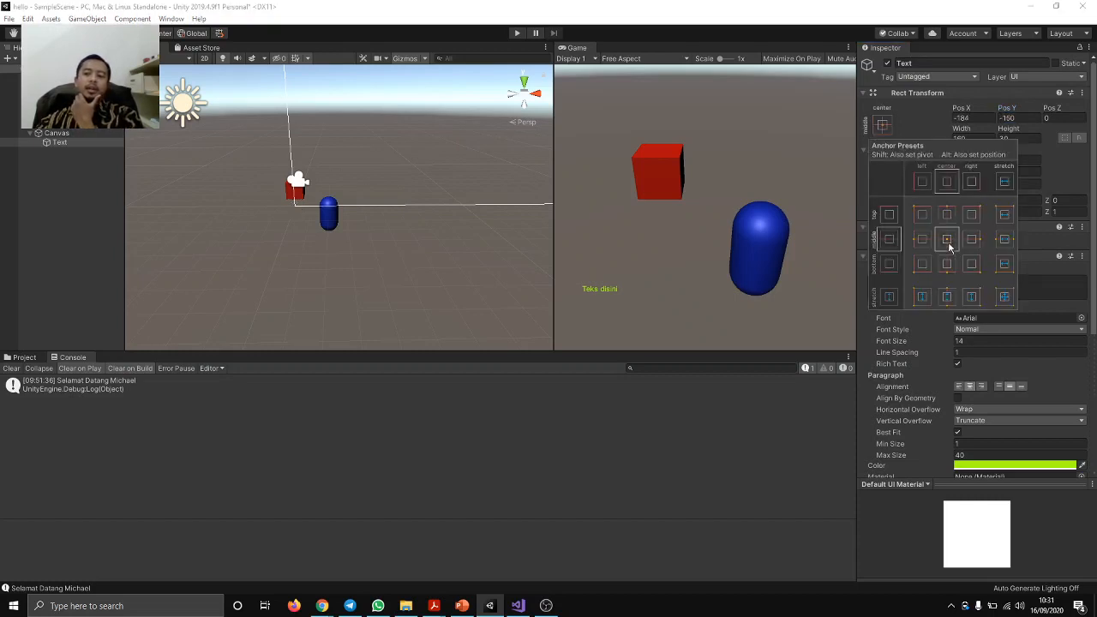
left_click(1072, 180)
left_click(888, 127)
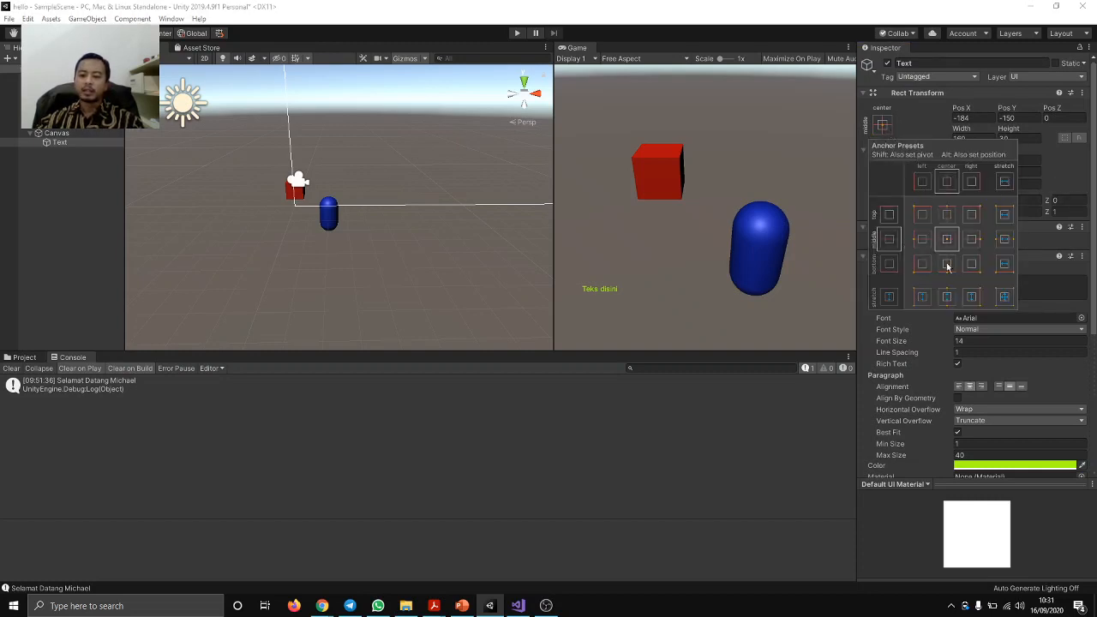
left_click(1062, 183)
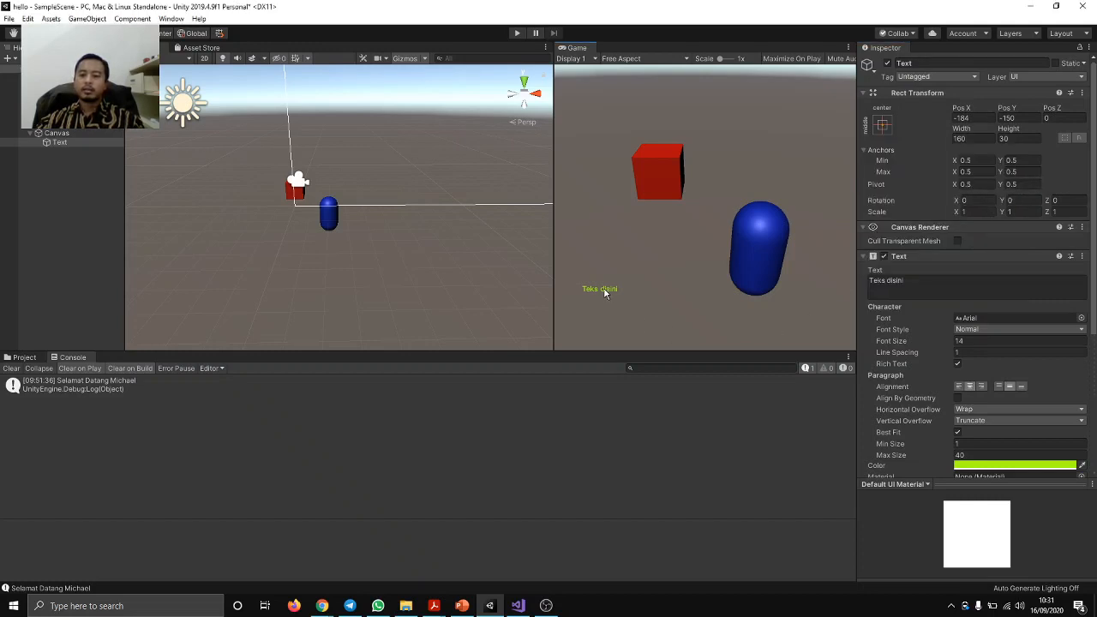
- Anchor the Text object to the top-left corner of the Canvas using the anchor presets
scroll(971, 400, "down", 3)
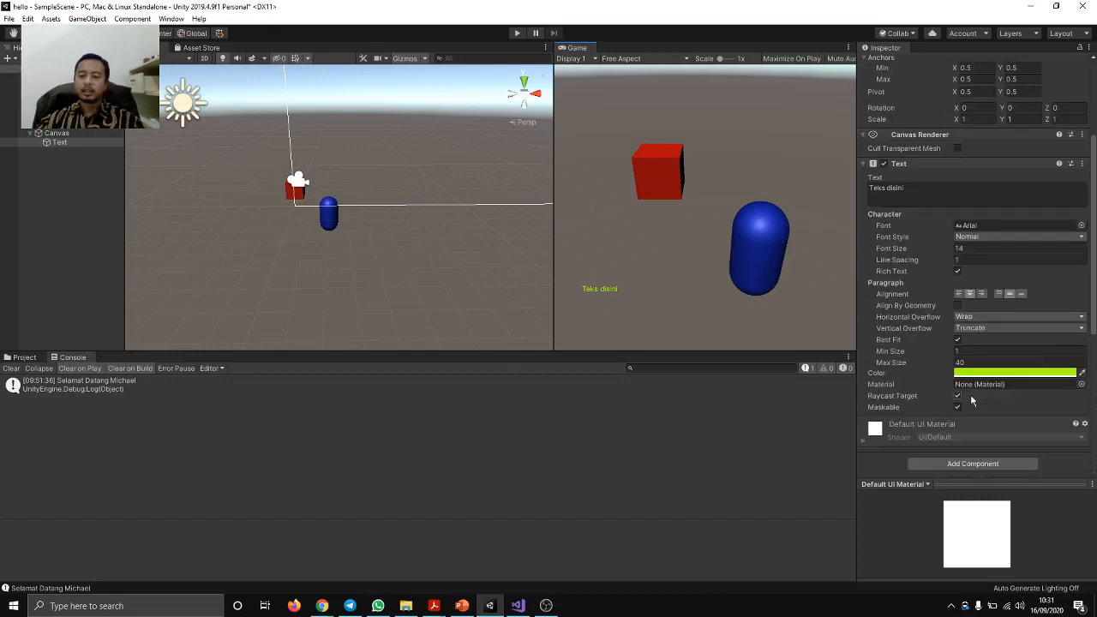
scroll(771, 346, "up", 1)
scroll(752, 339, "down", 1)
scroll(992, 107, "up", 3)
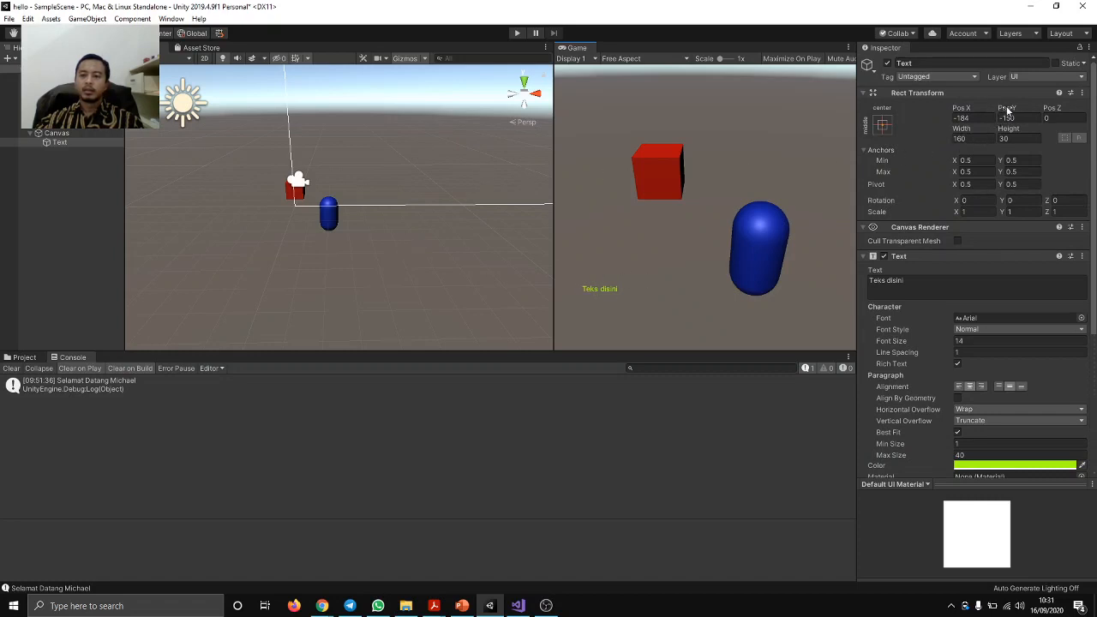
left_click(884, 126)
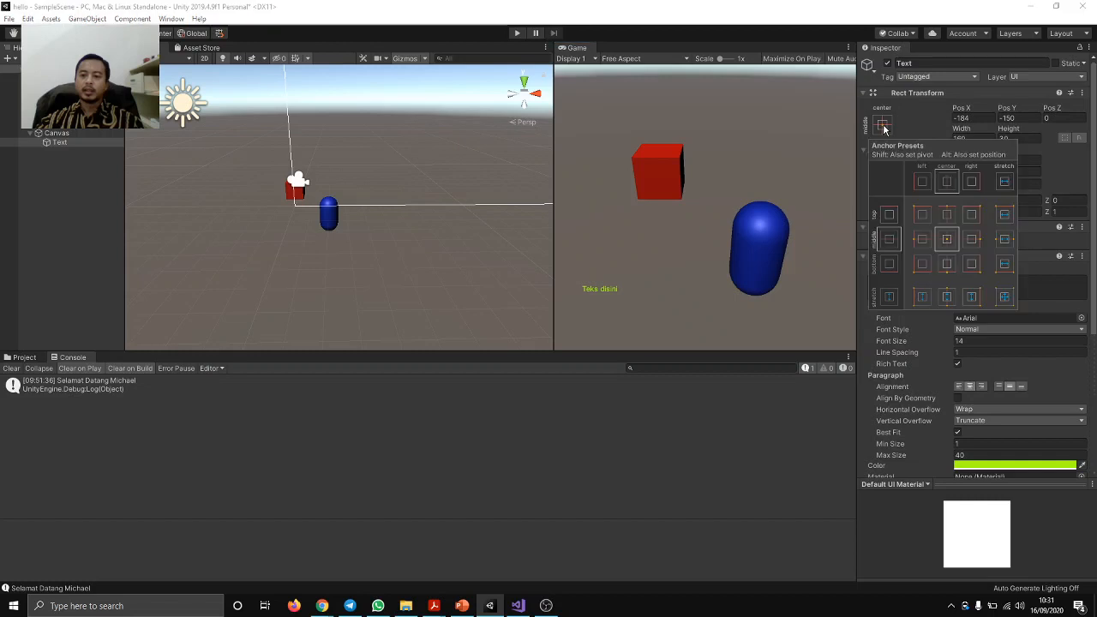
left_click(921, 215)
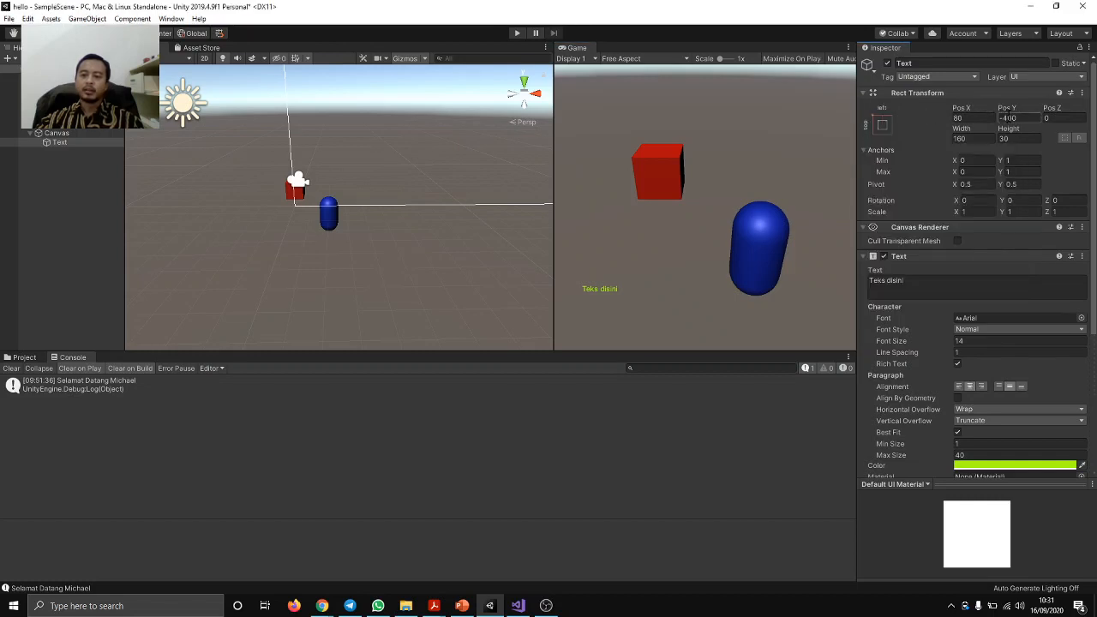
- Move the text near the upper edge of the game view with Pos Y about -48 and Pos X 300
left_click_drag(1020, 116, 983, 118)
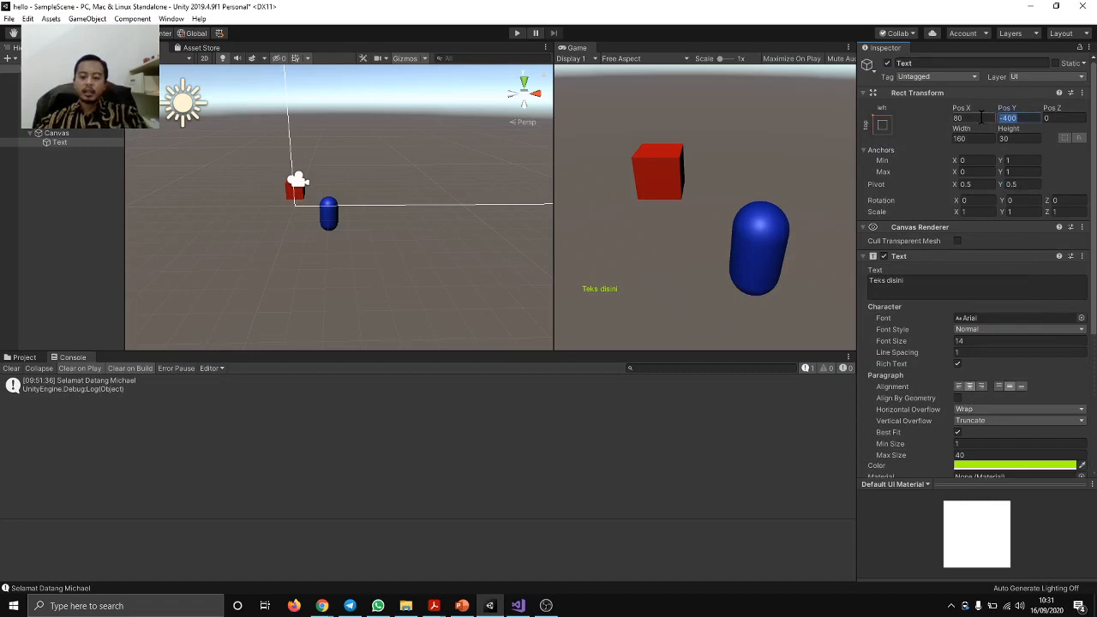
type("0")
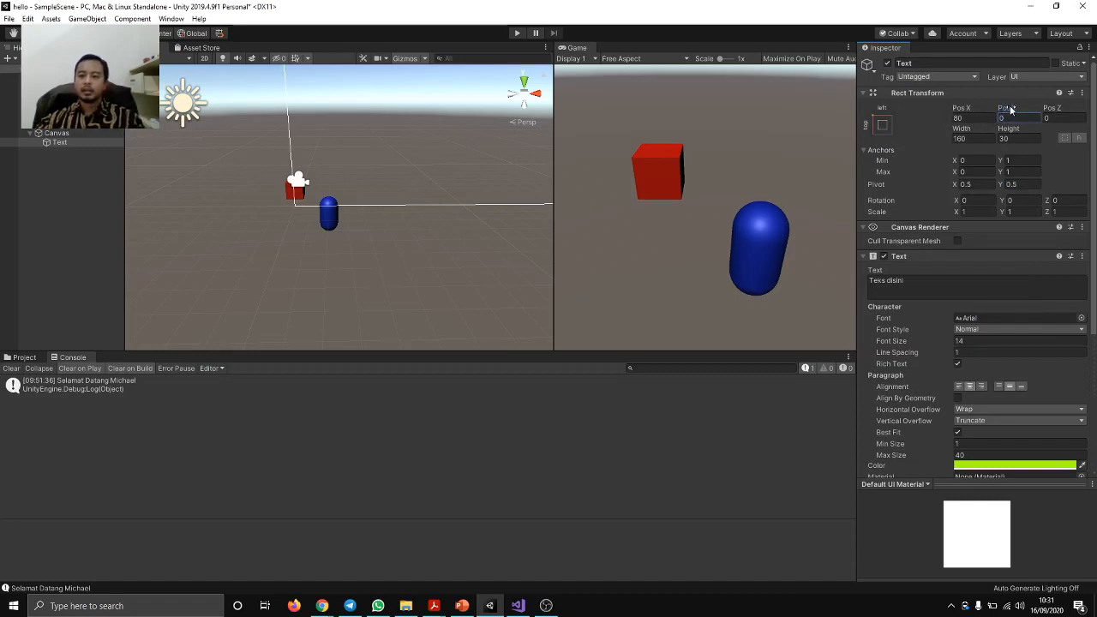
left_click_drag(1011, 109, 1076, 113)
left_click_drag(951, 109, 886, 109)
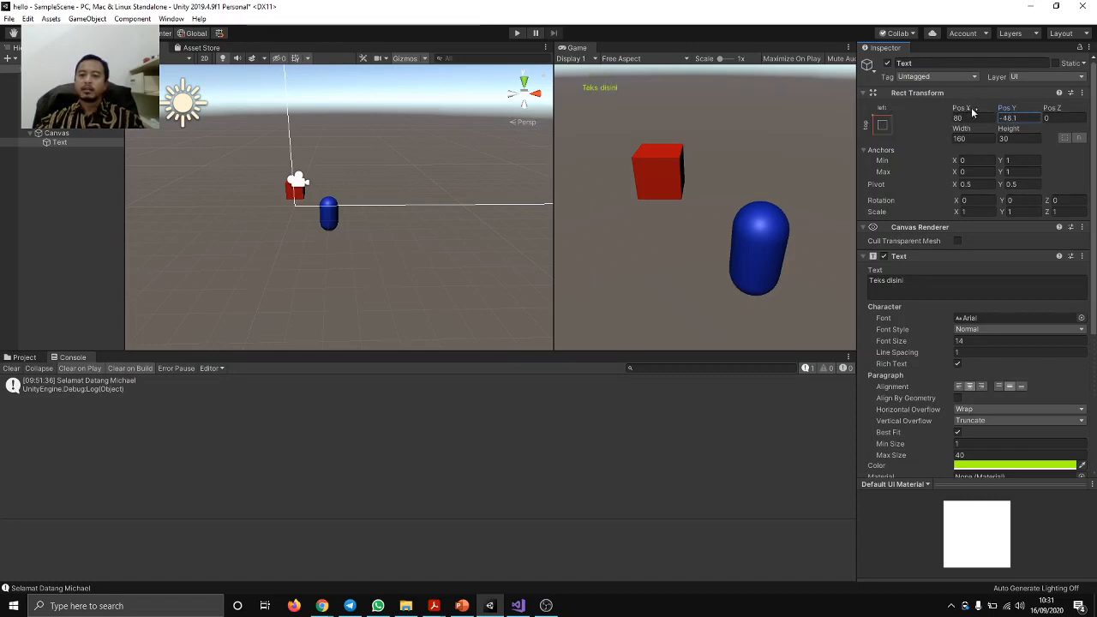
left_click_drag(970, 110, 1027, 117)
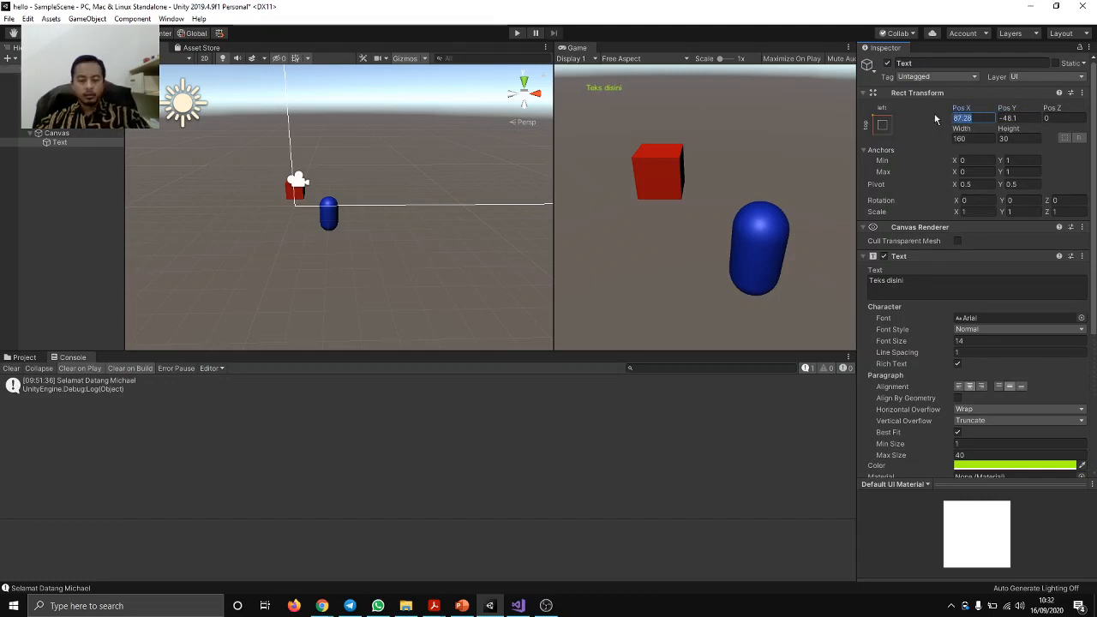
type("300")
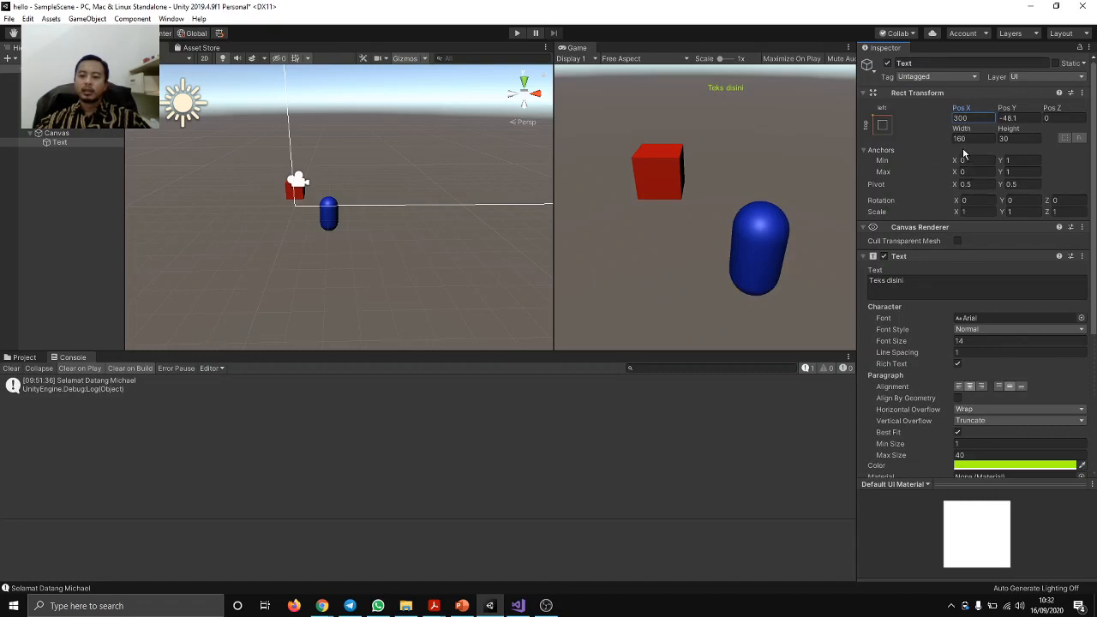
- Set the text box width to 160 and scale the text to 2 in both X and Y
mouse_move(962, 129)
left_mouse_down()
mouse_move(1018, 130)
mouse_move(971, 129)
left_mouse_up()
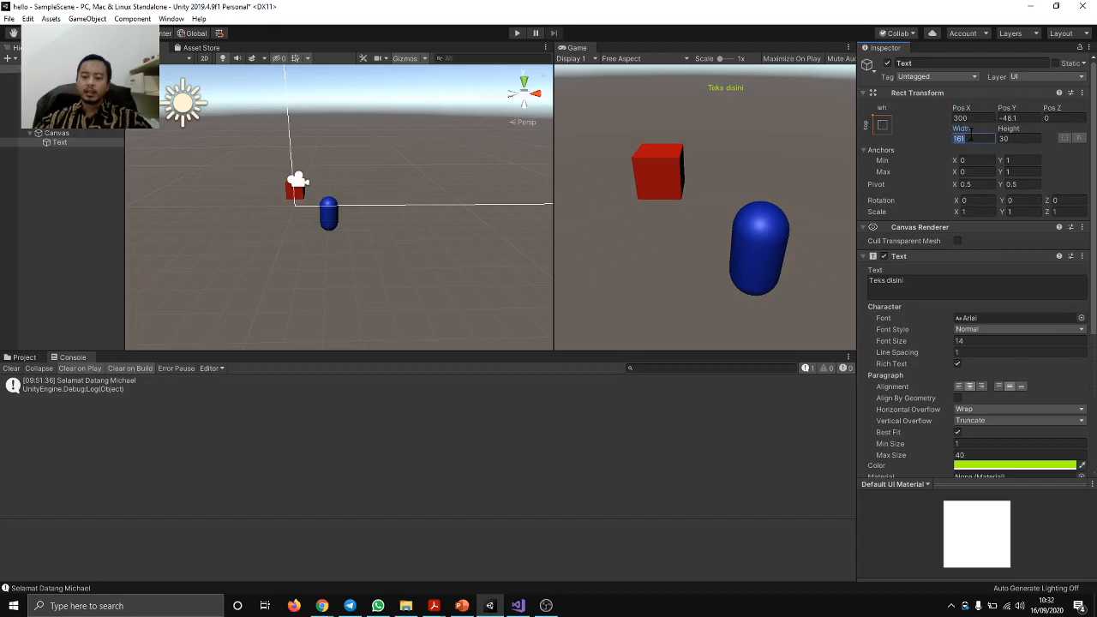
type("160")
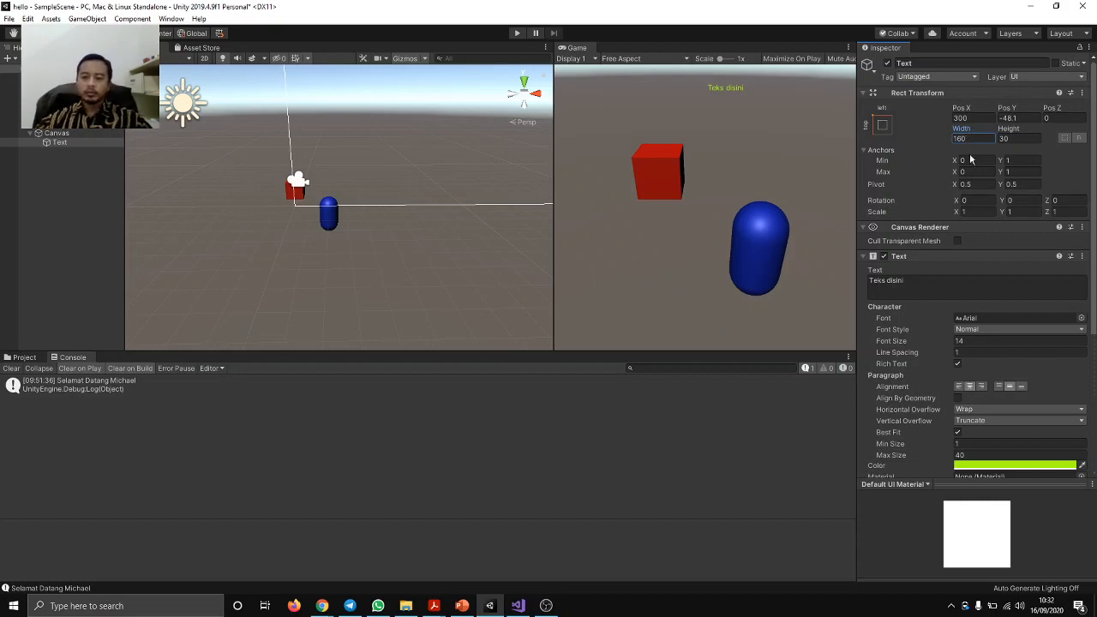
left_click_drag(956, 215, 962, 217)
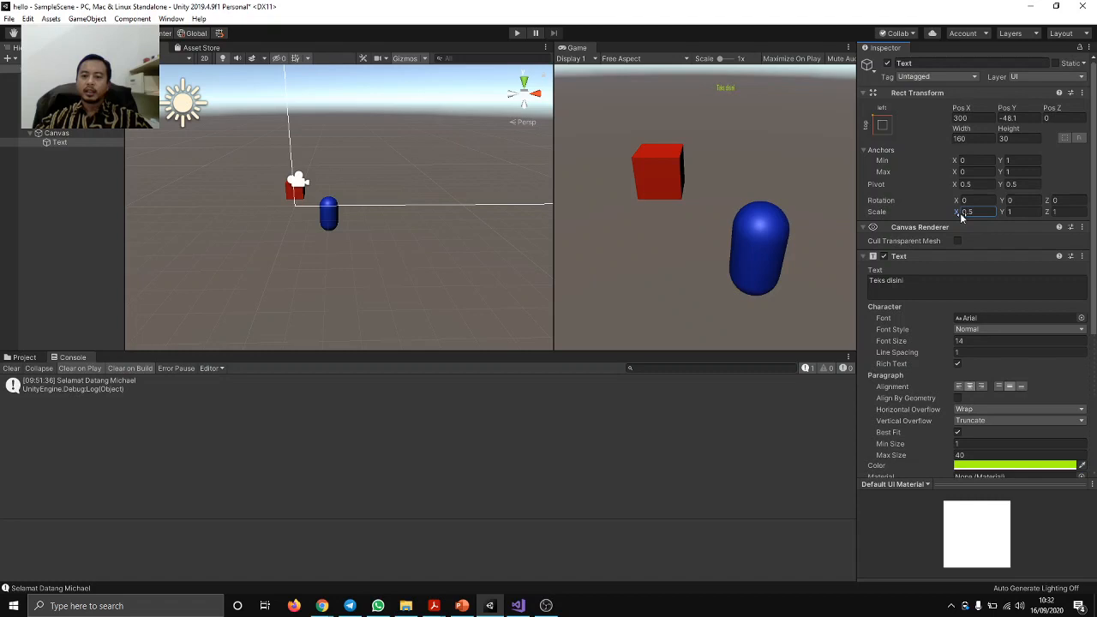
left_click(967, 212)
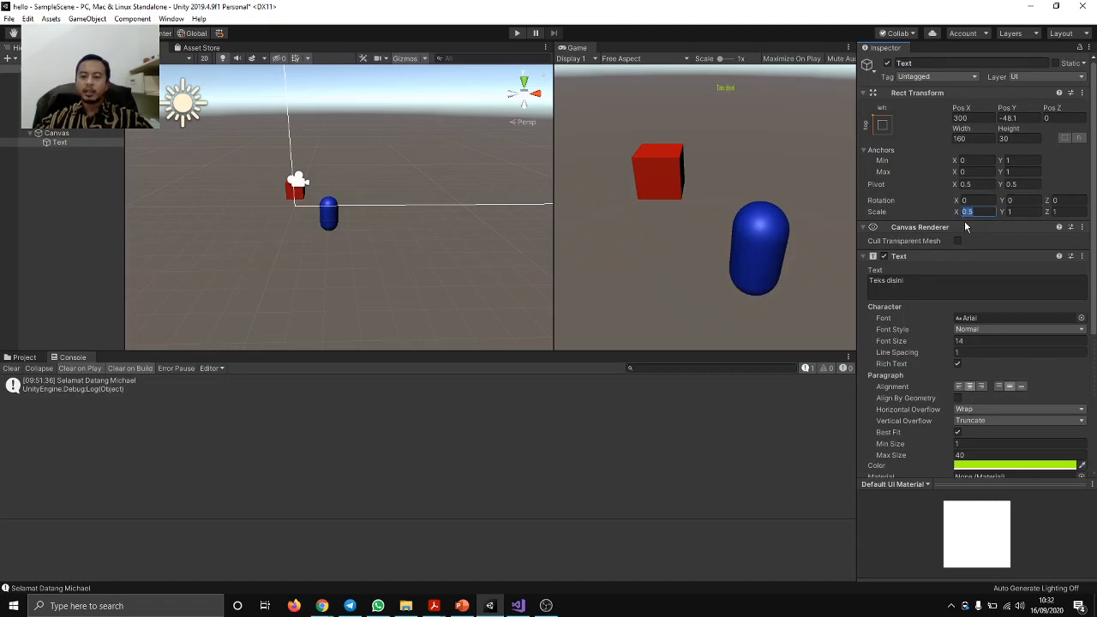
type("2")
left_click(1016, 212)
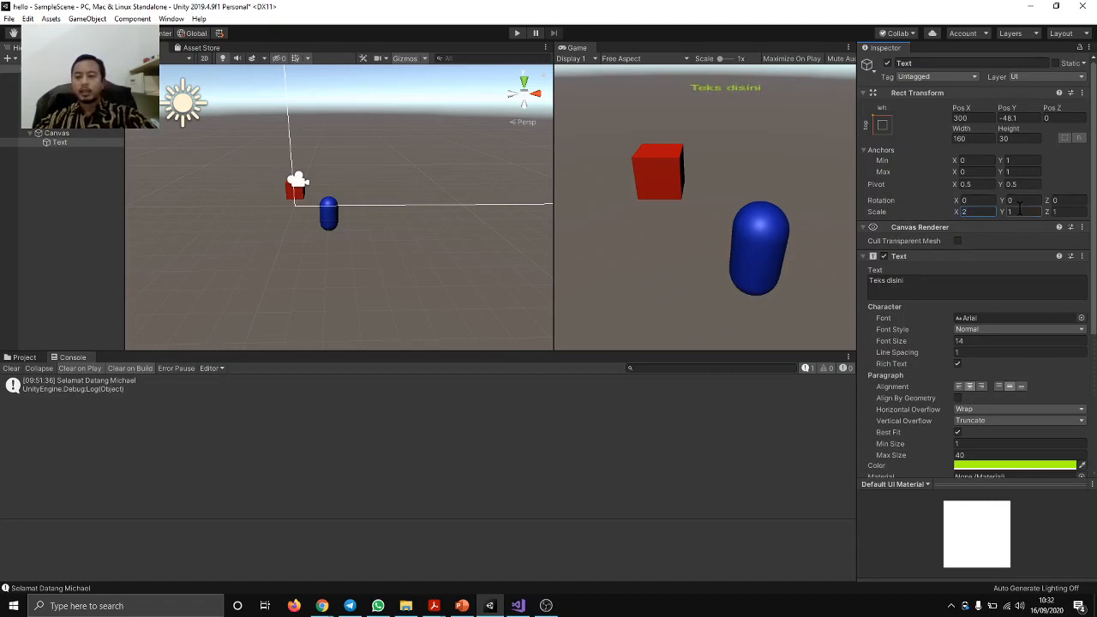
type("3")
key("BackSpace")
type("2")
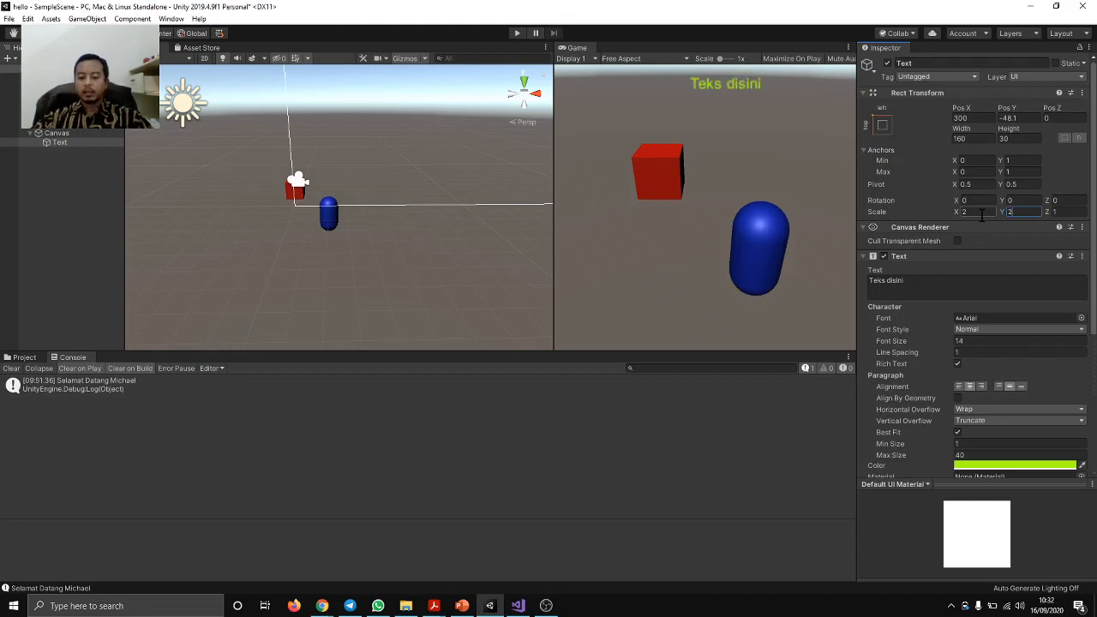
left_click(1059, 212)
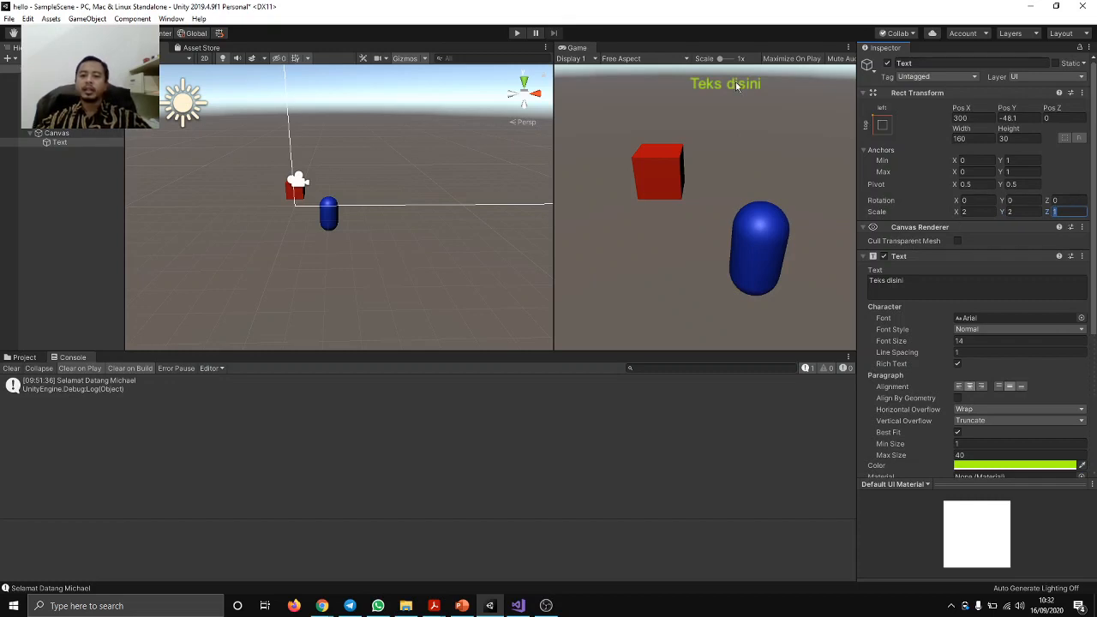
- Reset the text's X and Y scale to 1
left_click(969, 212)
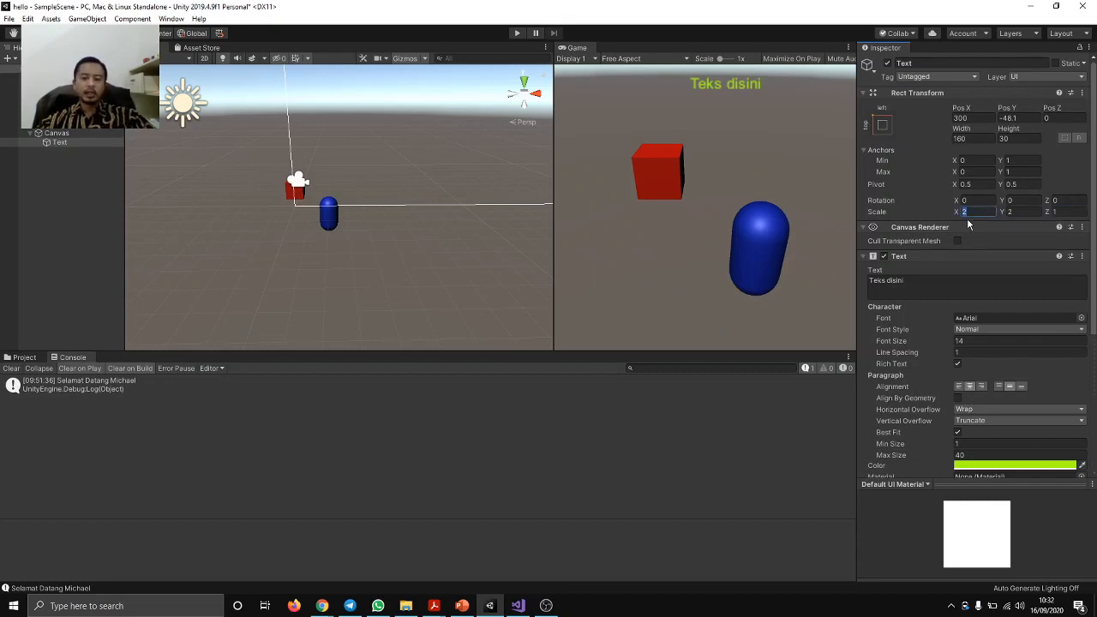
type("1")
left_click(1012, 212)
type("1")
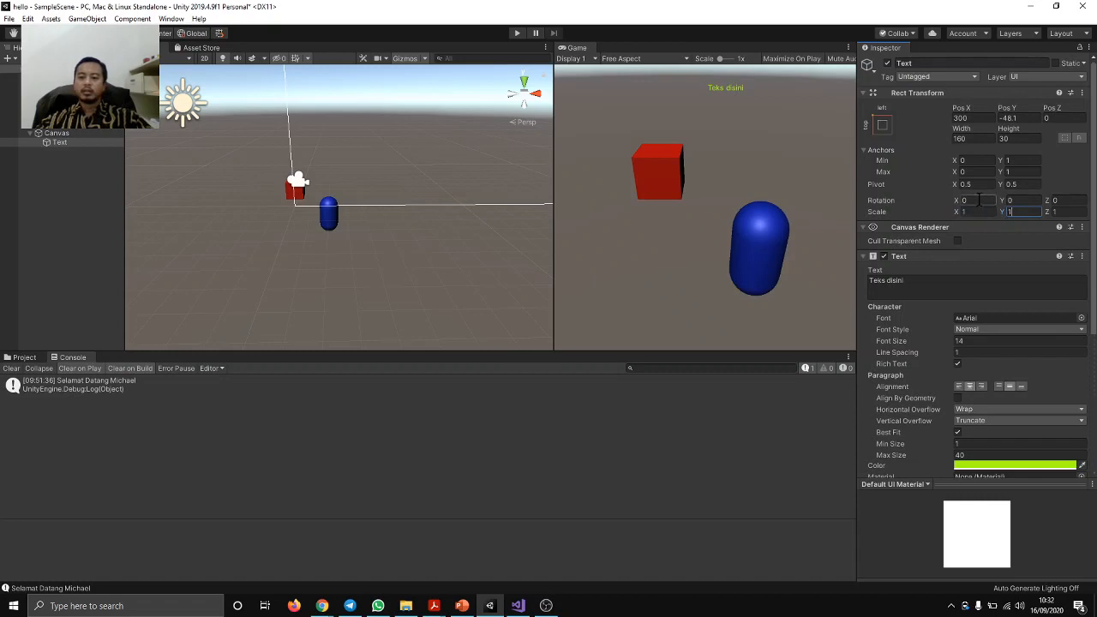
- Try slight rotations of the text about the X and Z axes, returning both rotations to 0
left_click_drag(957, 203, 951, 208)
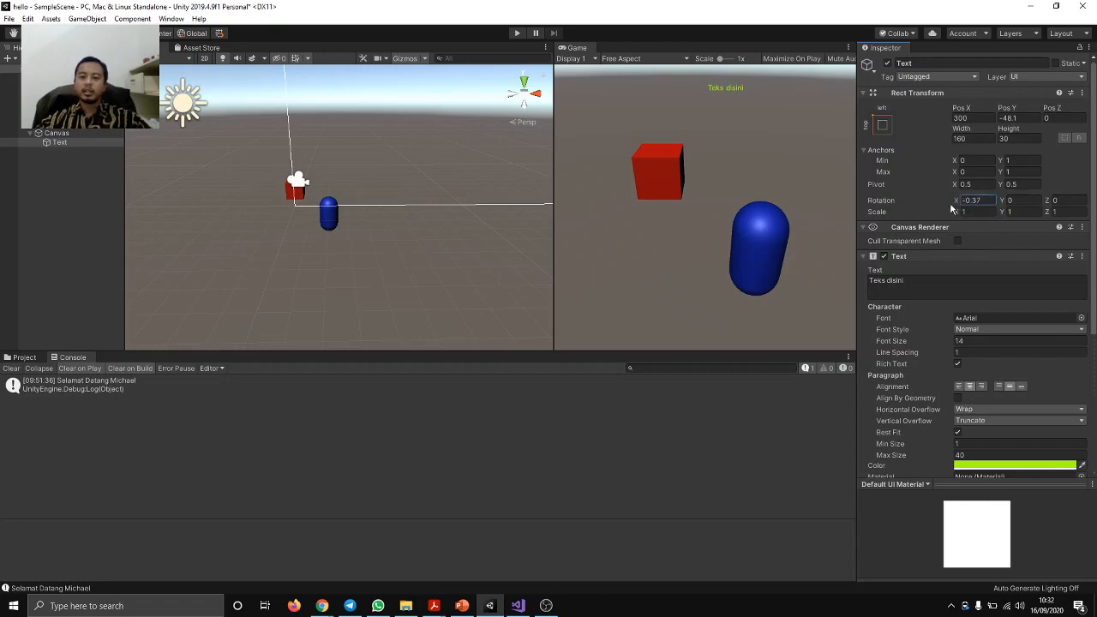
type("0")
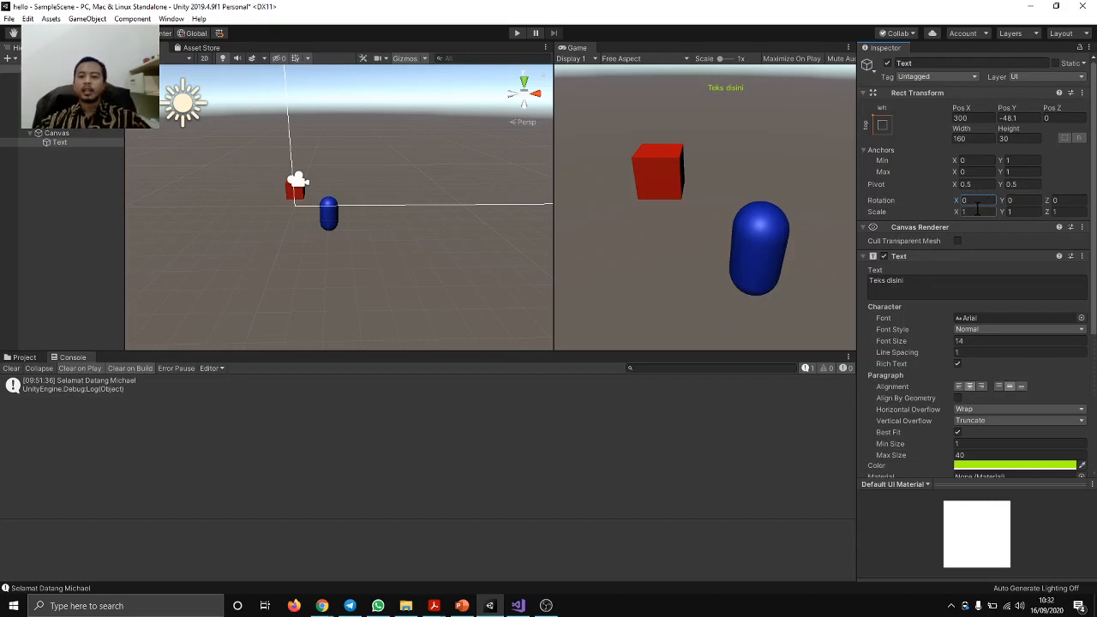
left_click(1057, 200)
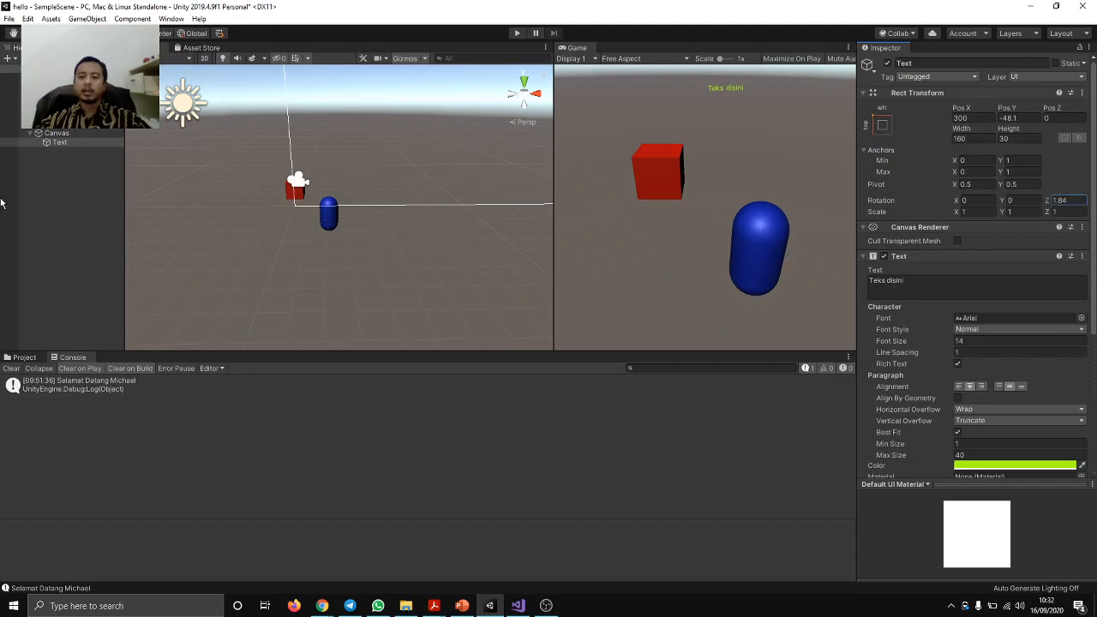
left_click_drag(1048, 200, 984, 197)
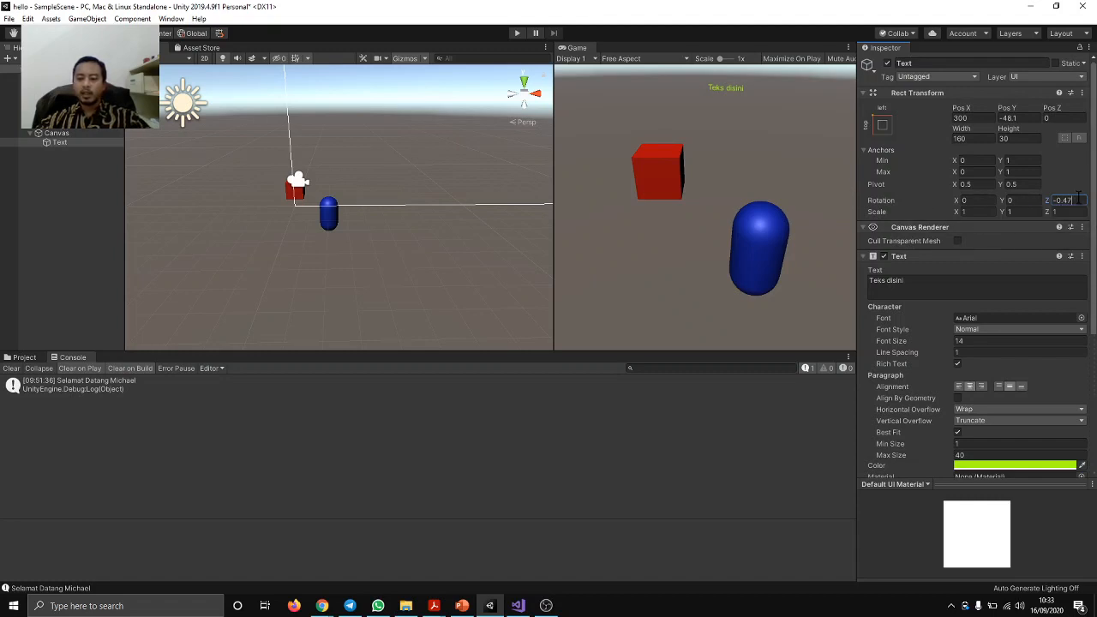
key("ctrl+a")
type("0")
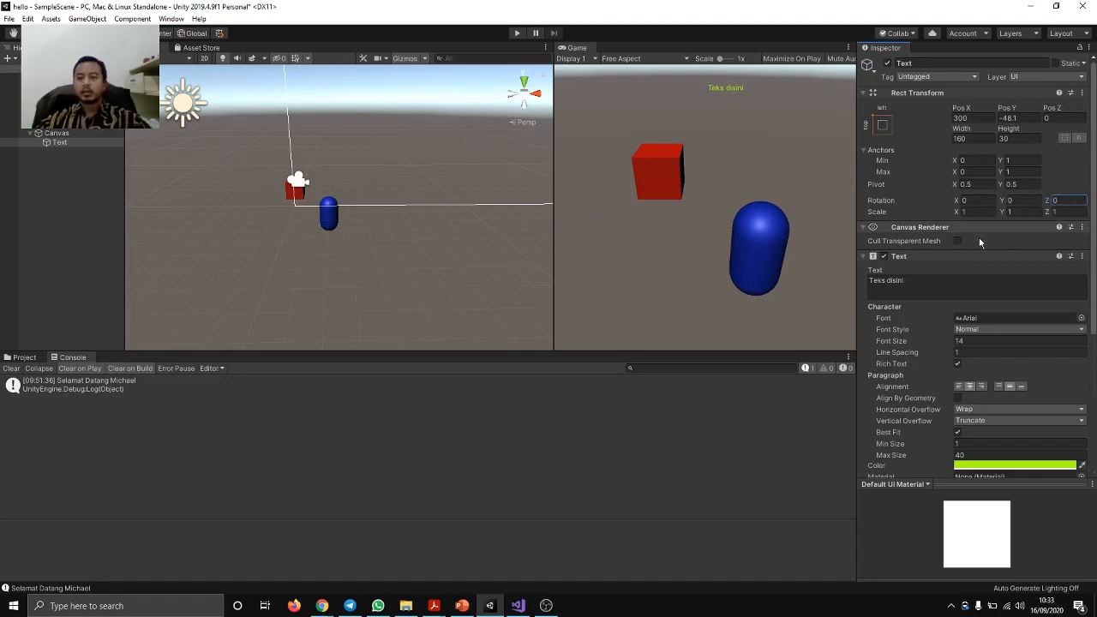
- Set the text's Best Fit minimum size to 14 and maximum size to 80
left_click(963, 444)
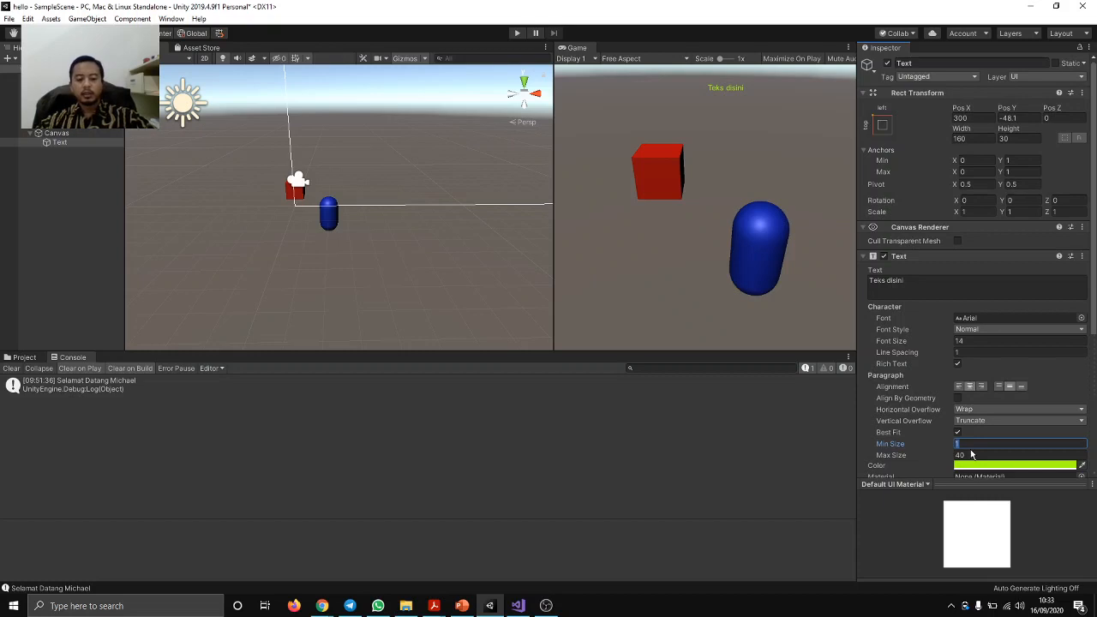
type("20")
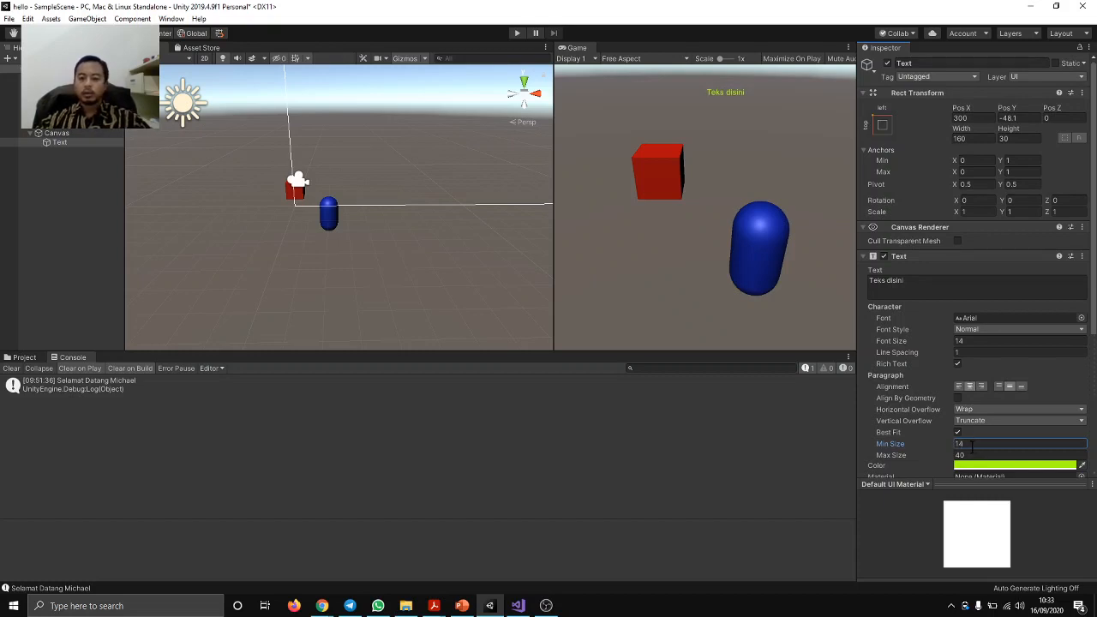
double_click(964, 443)
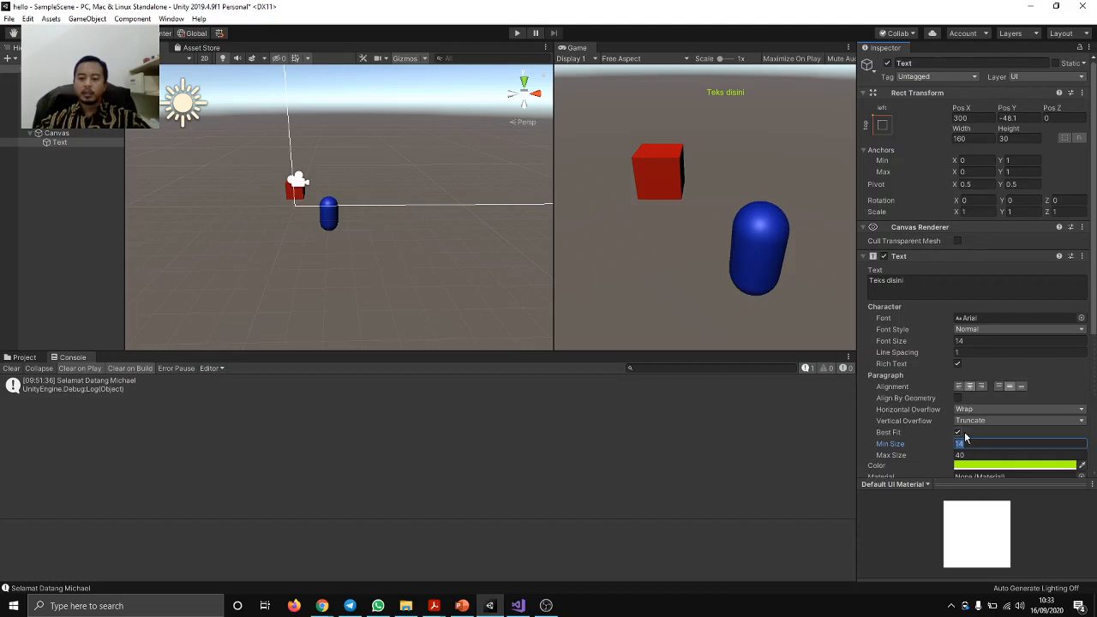
double_click(962, 456)
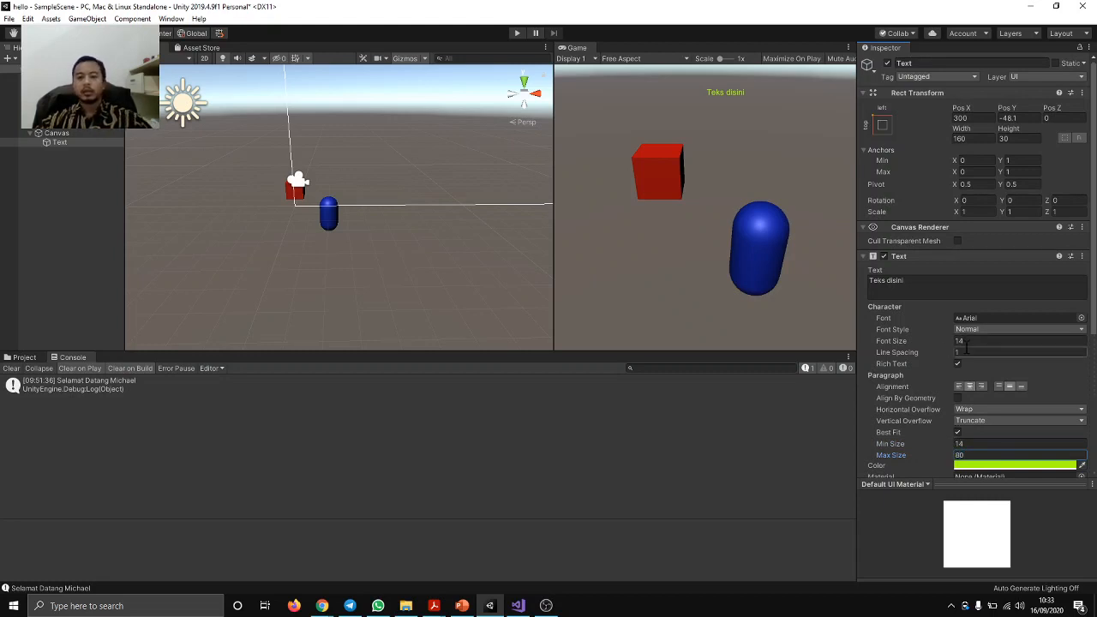
- Disable Best Fit for the text and set its font size to 20
left_click(957, 432)
left_click(958, 341)
type("2")
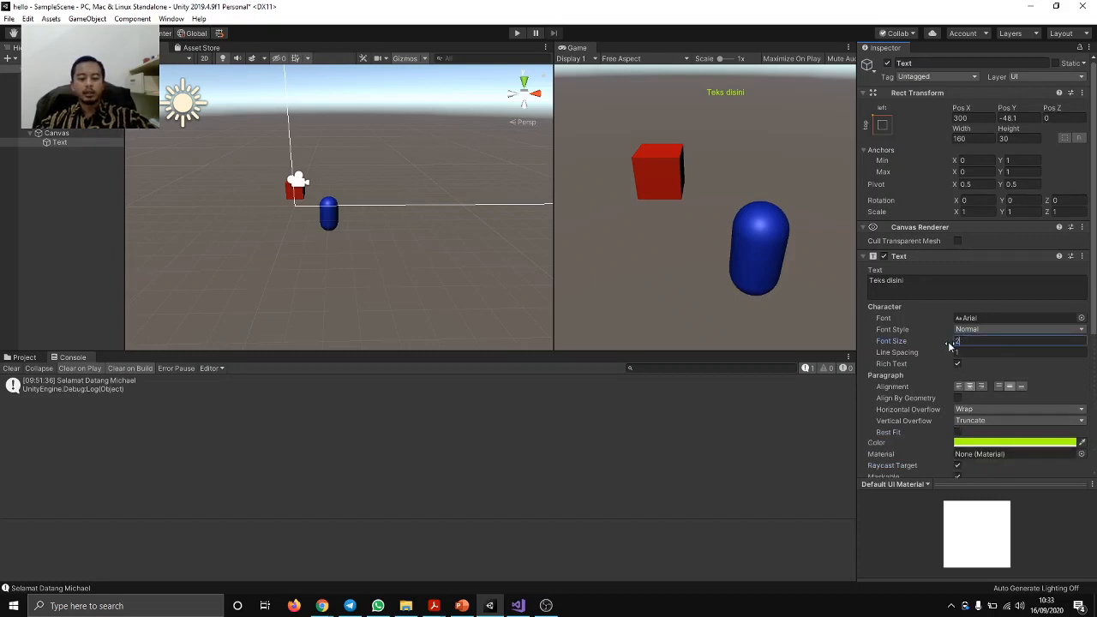
type("0")
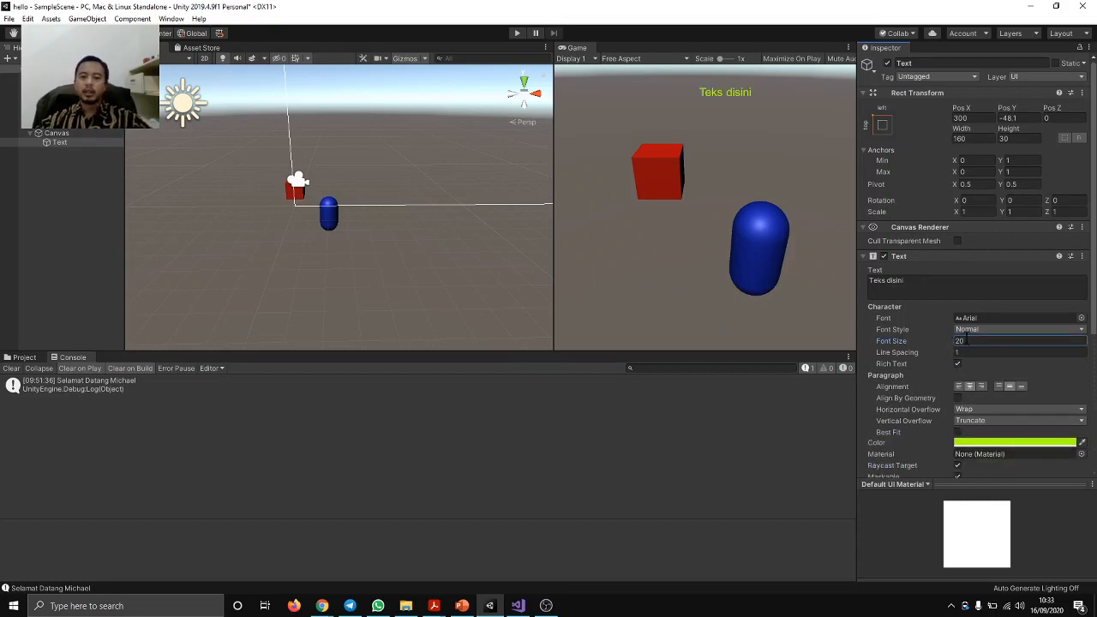
key("Return")
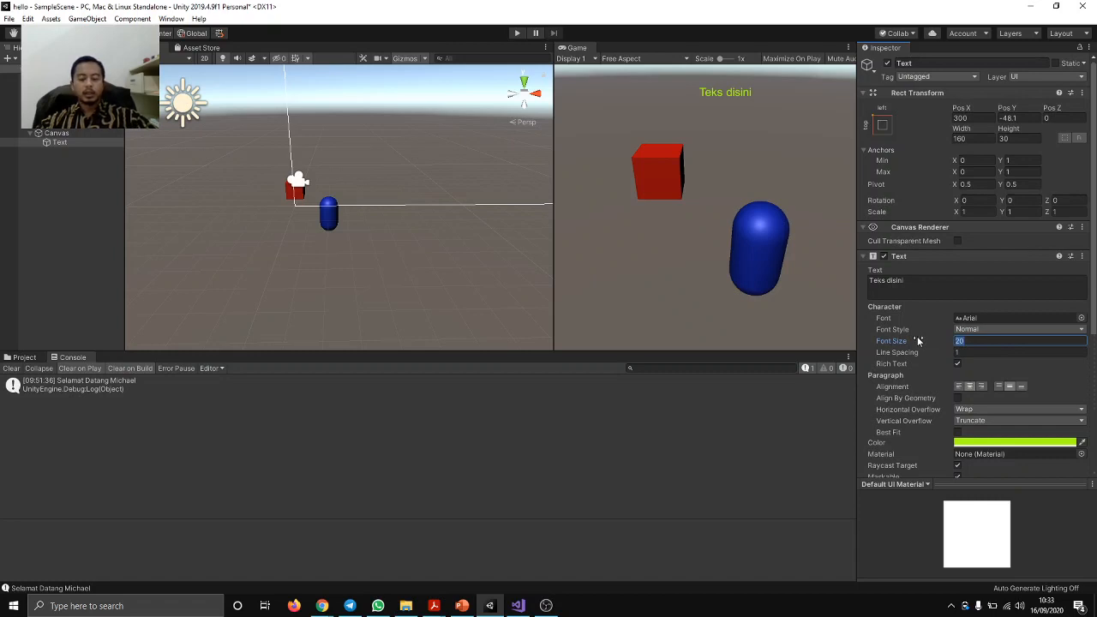
- Try a font size of 28 and set the text's Pos Y to 0
type("2")
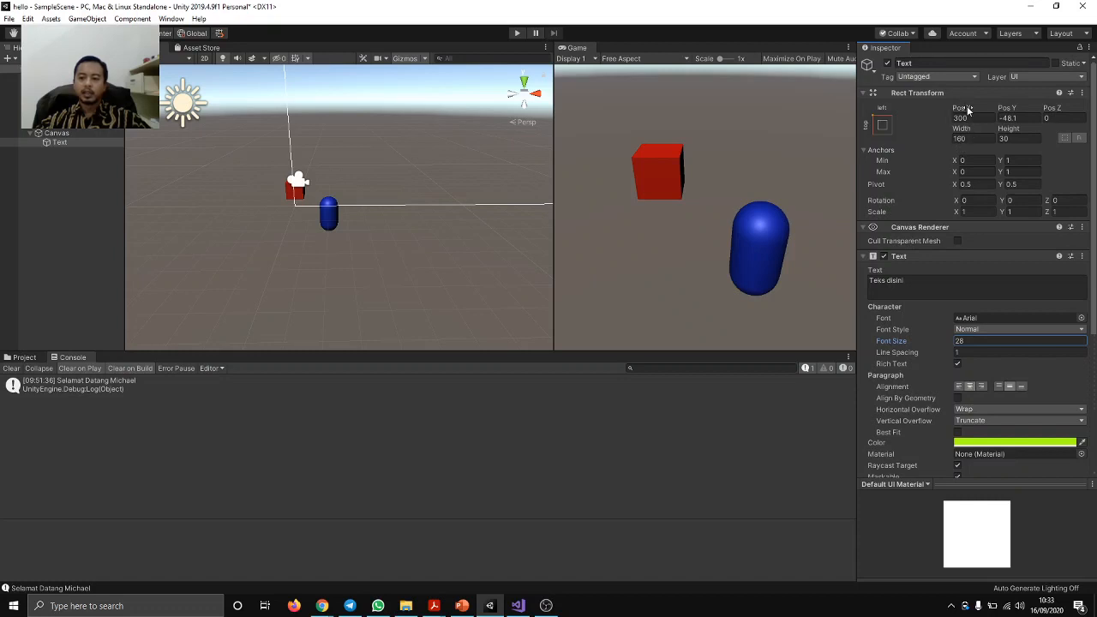
left_click_drag(1007, 109, 1031, 114)
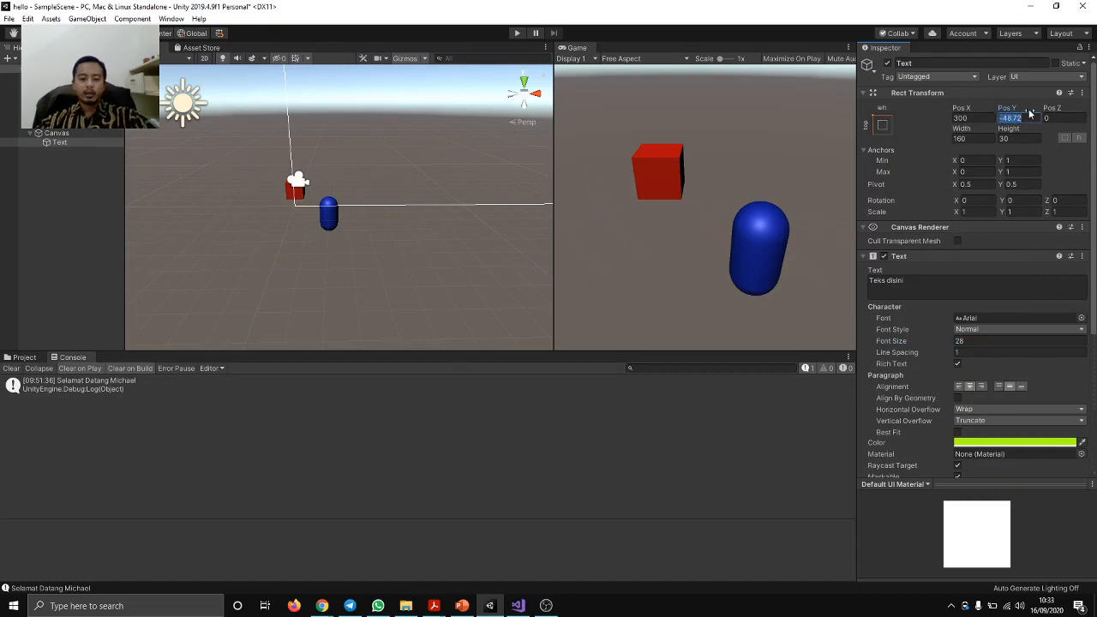
type("0")
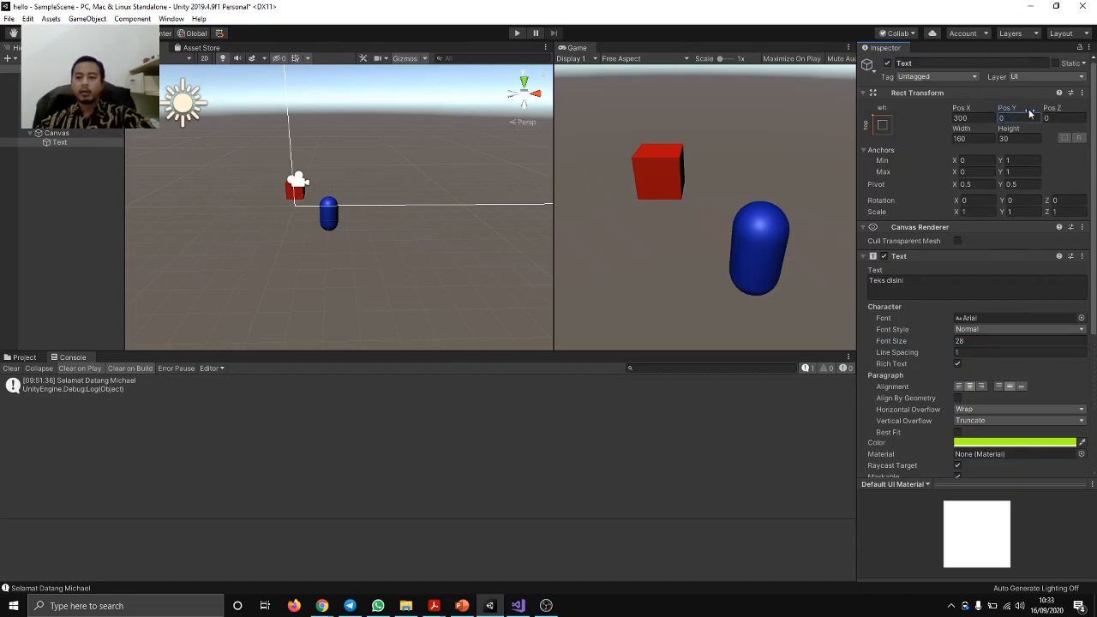
- Try anchoring the text to the middle center with its Pos Y set to 0
left_click(881, 125)
left_click(947, 239)
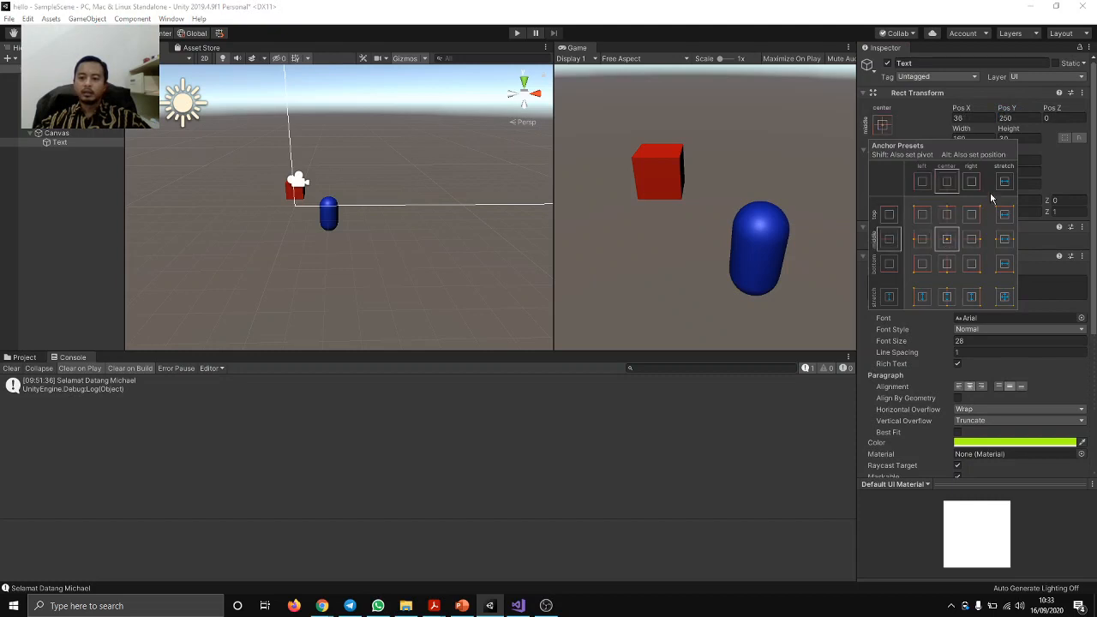
left_click(1025, 118)
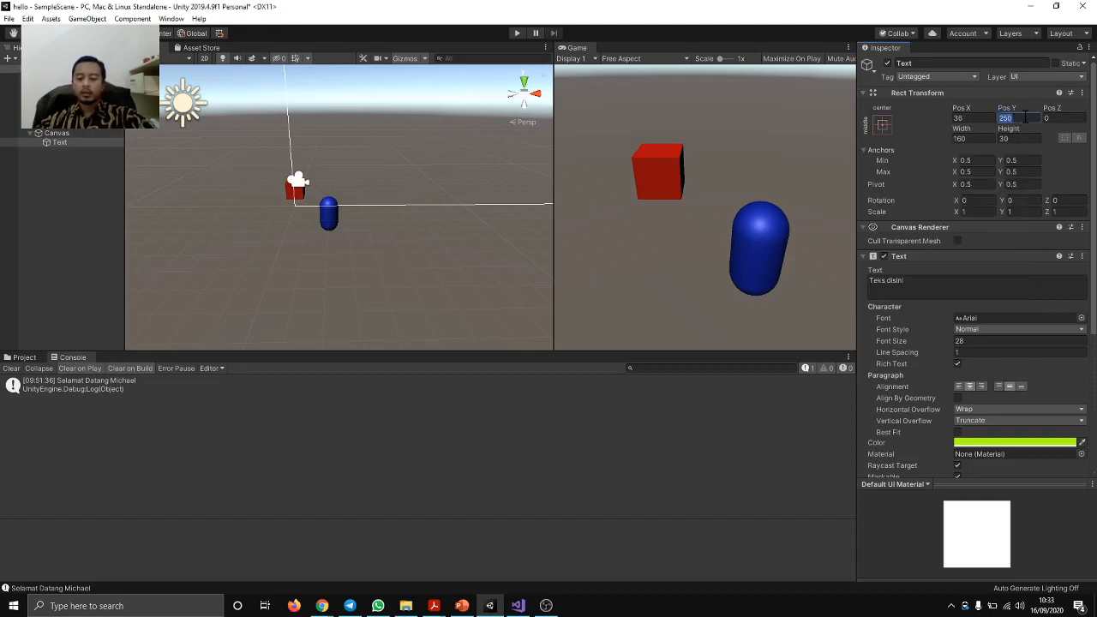
type("0")
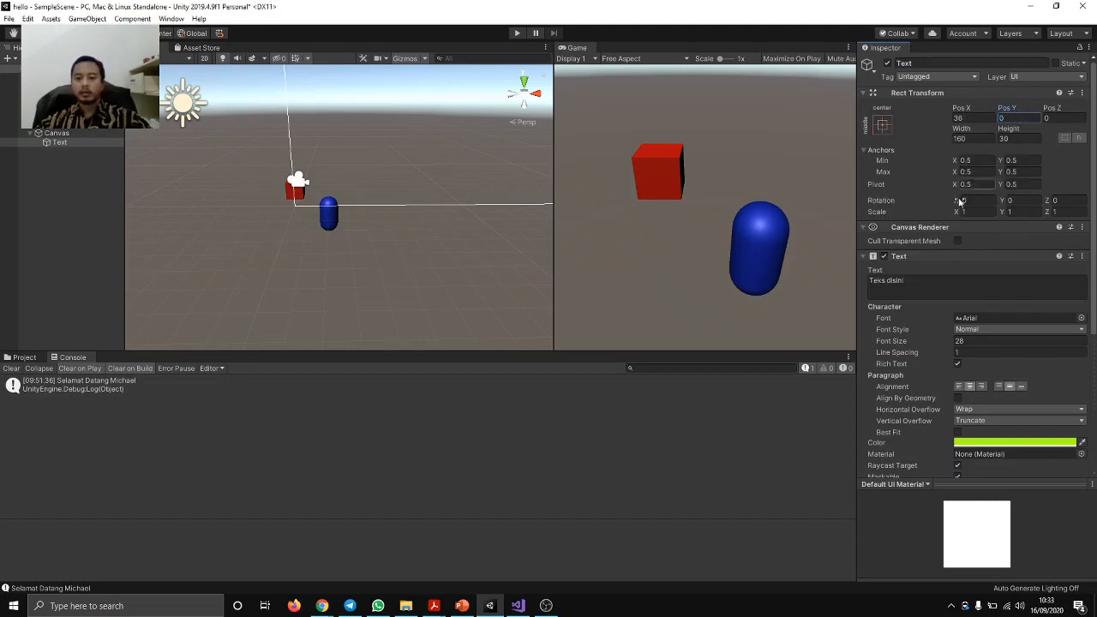
scroll(386, 167, "down", 20)
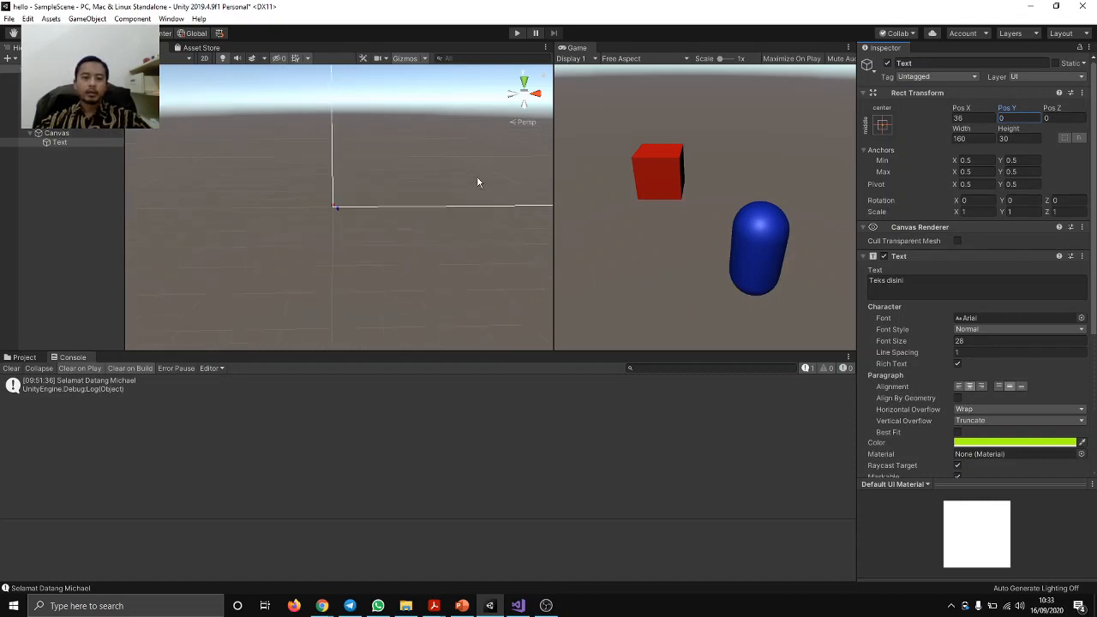
scroll(475, 176, "up", 10)
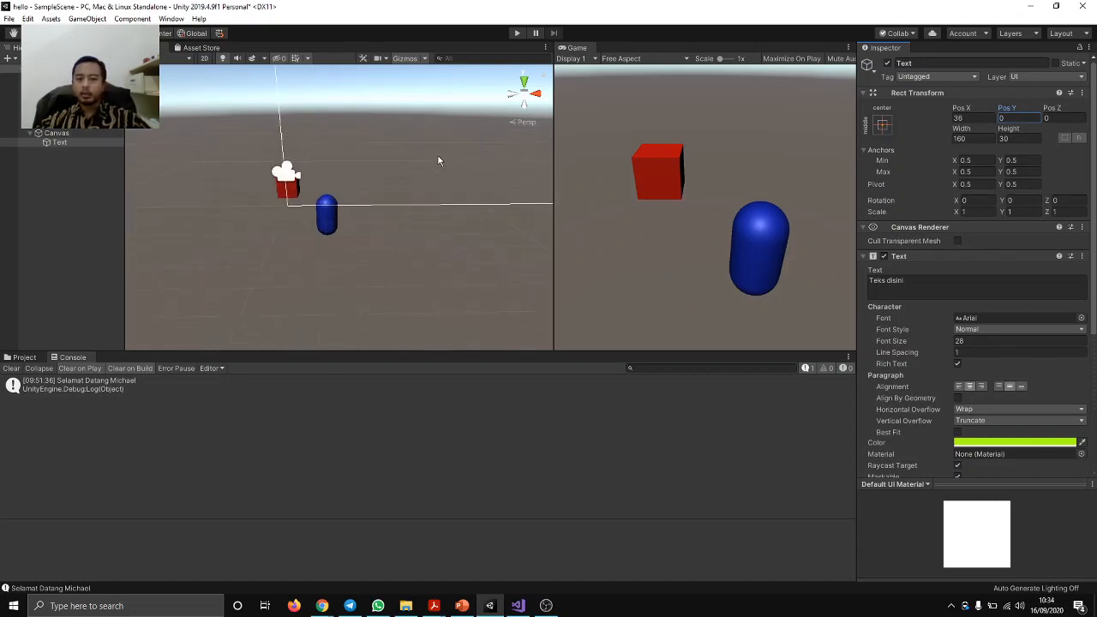
- Set the text's font size back to 20 and raise the text to Pos Y 36.4
left_click(958, 341)
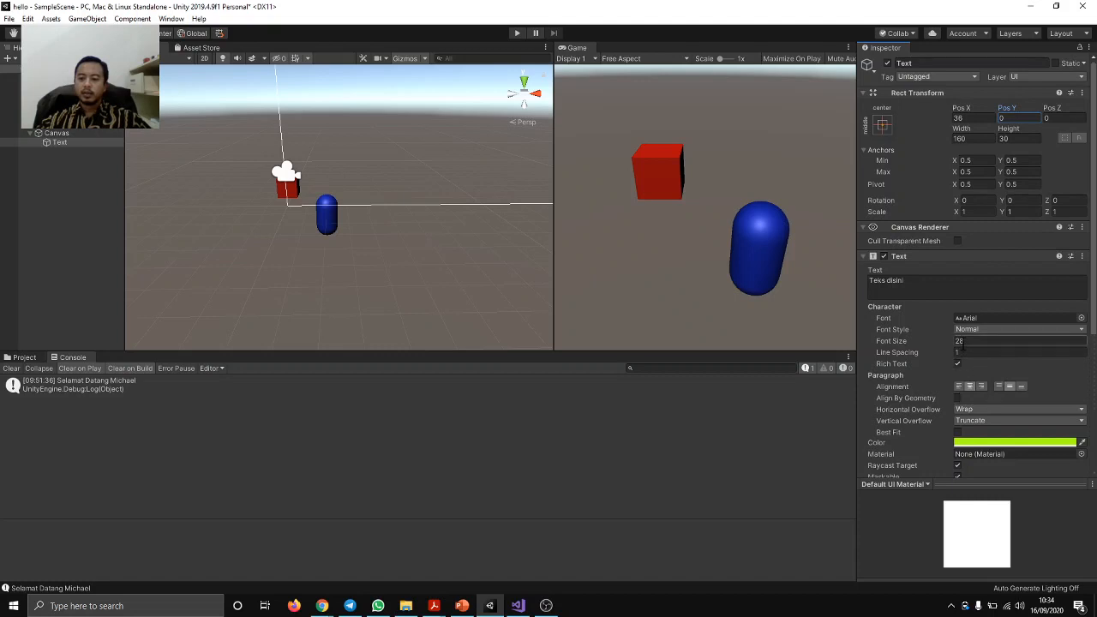
type("20")
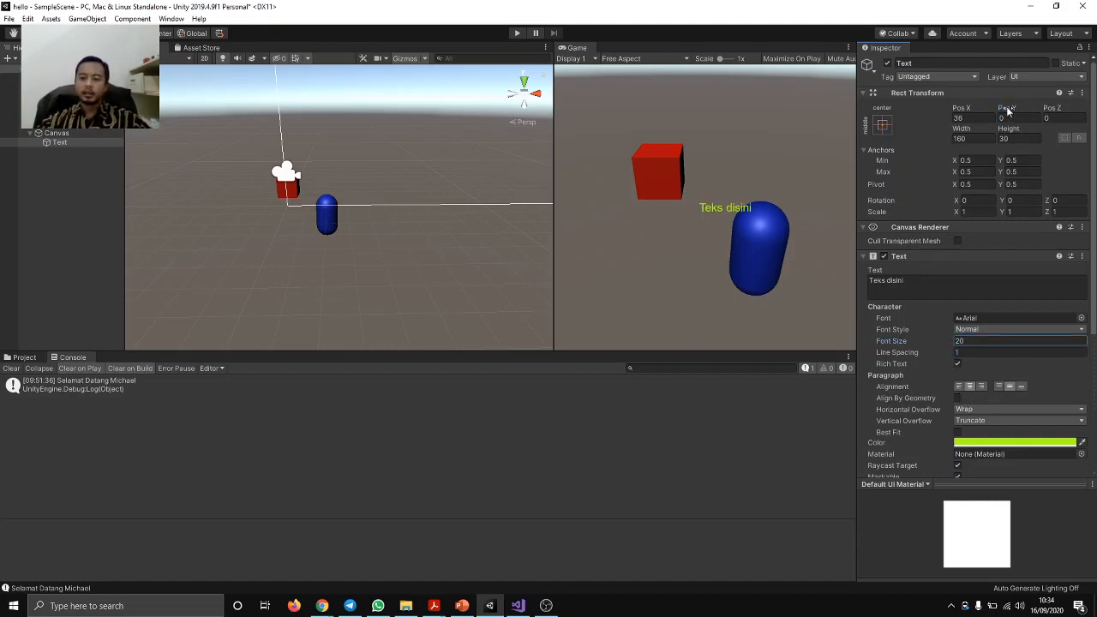
left_click_drag(1009, 110, 10, 120)
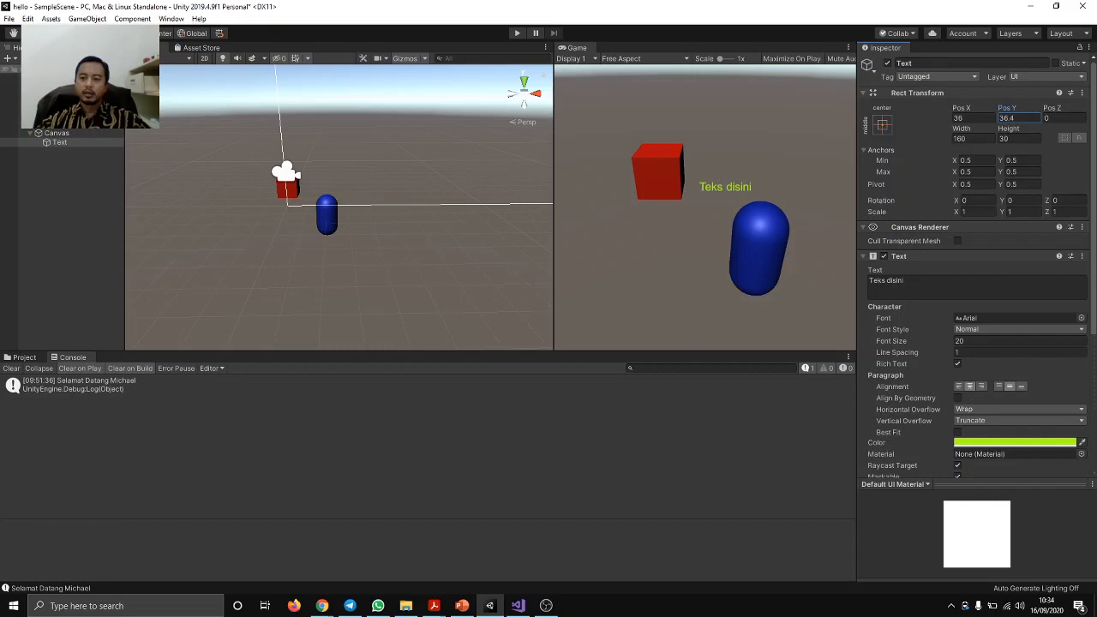
left_click(1017, 117)
- Anchor the text to the top center and place it near the game view's upper edge with Pos Y -33.75
left_click(883, 125)
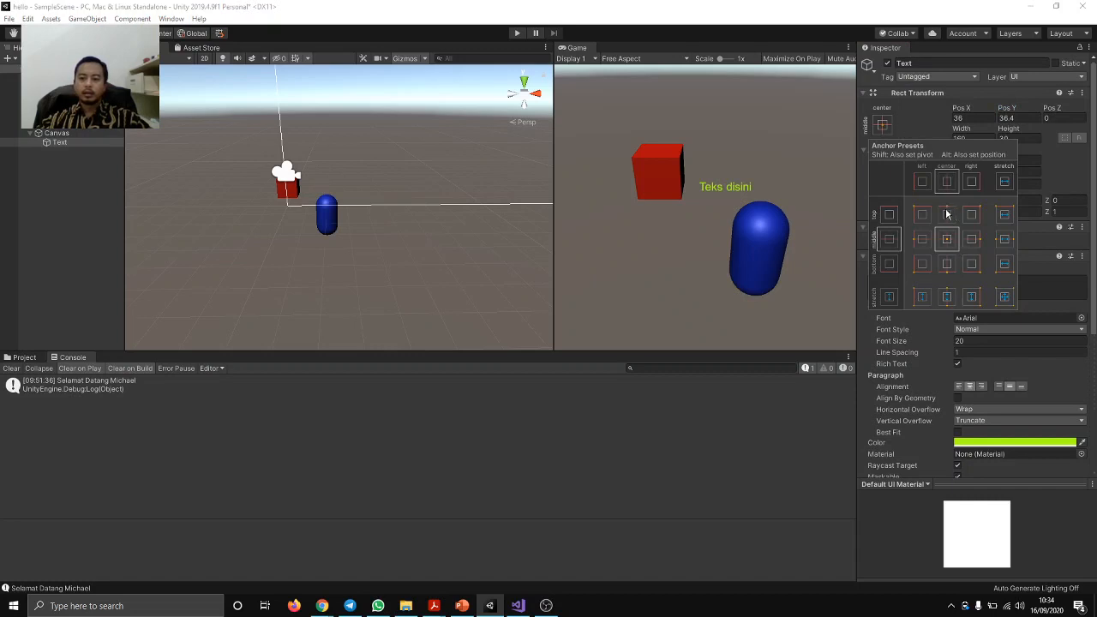
left_click(950, 213)
left_click(1016, 118)
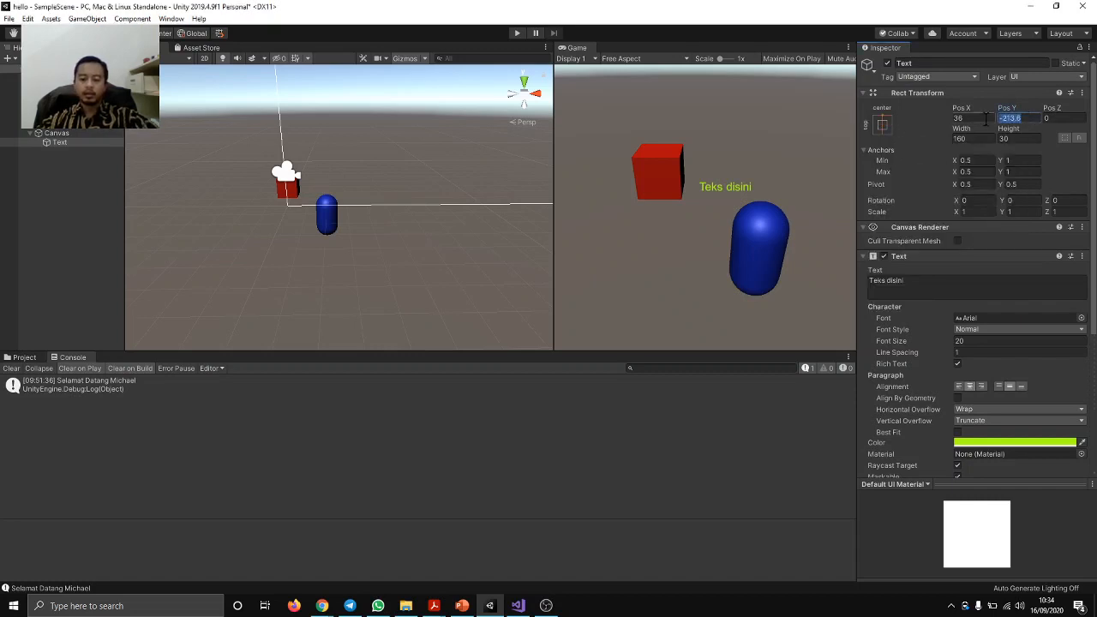
type("0")
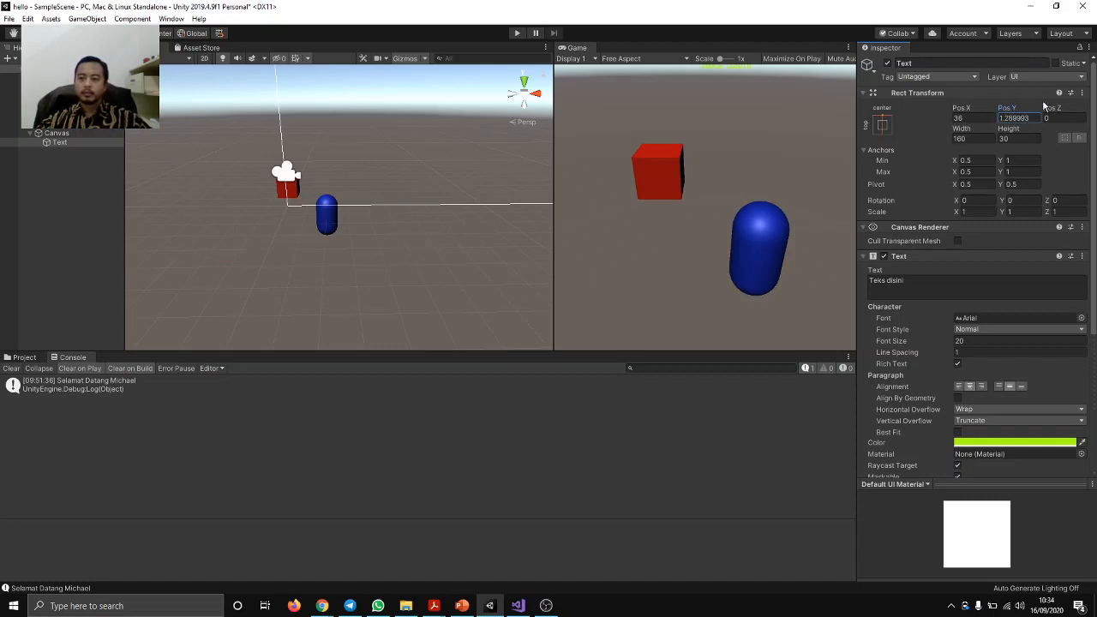
left_click_drag(1005, 109, 516, 122)
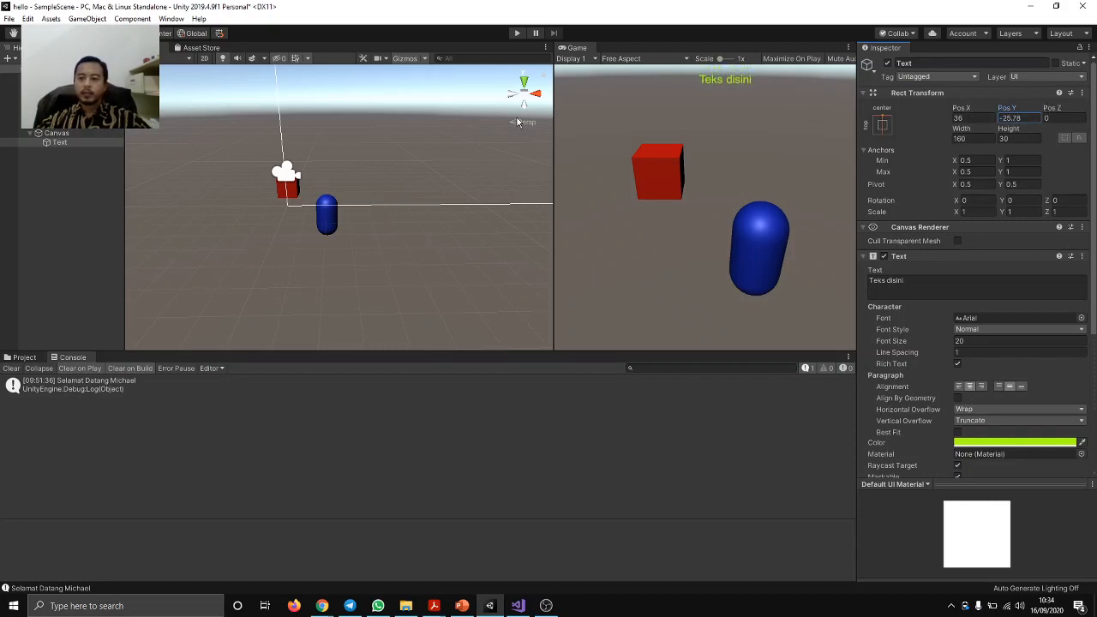
left_click_drag(938, 129, 898, 178)
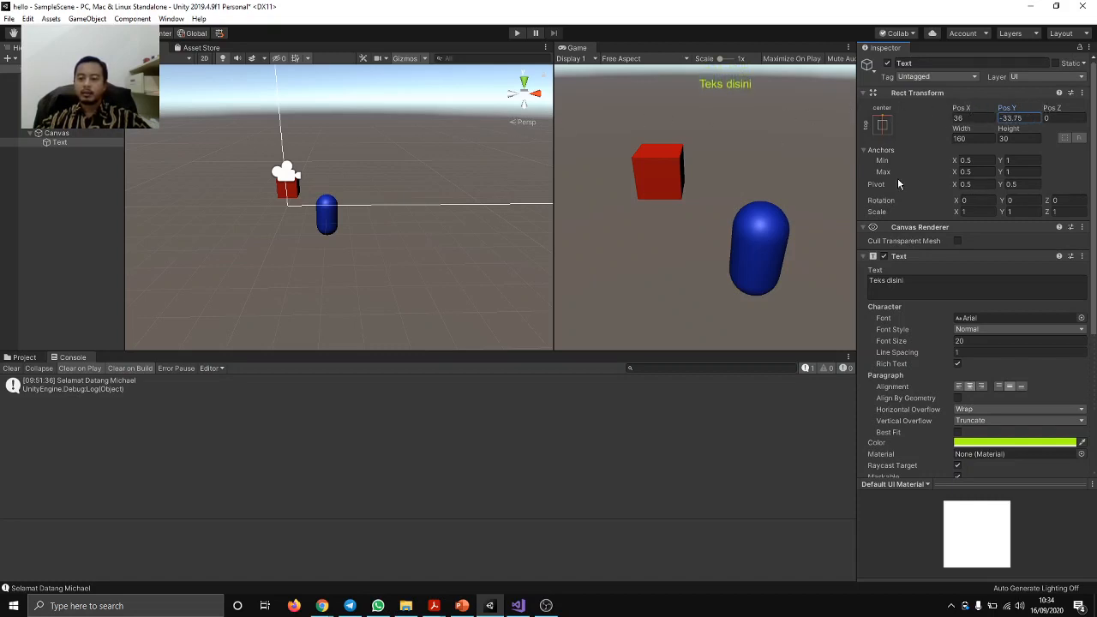
- Set the text's font size to 24, then switch Rich Text off and back on
left_click(959, 341)
left_click(960, 341)
type("24")
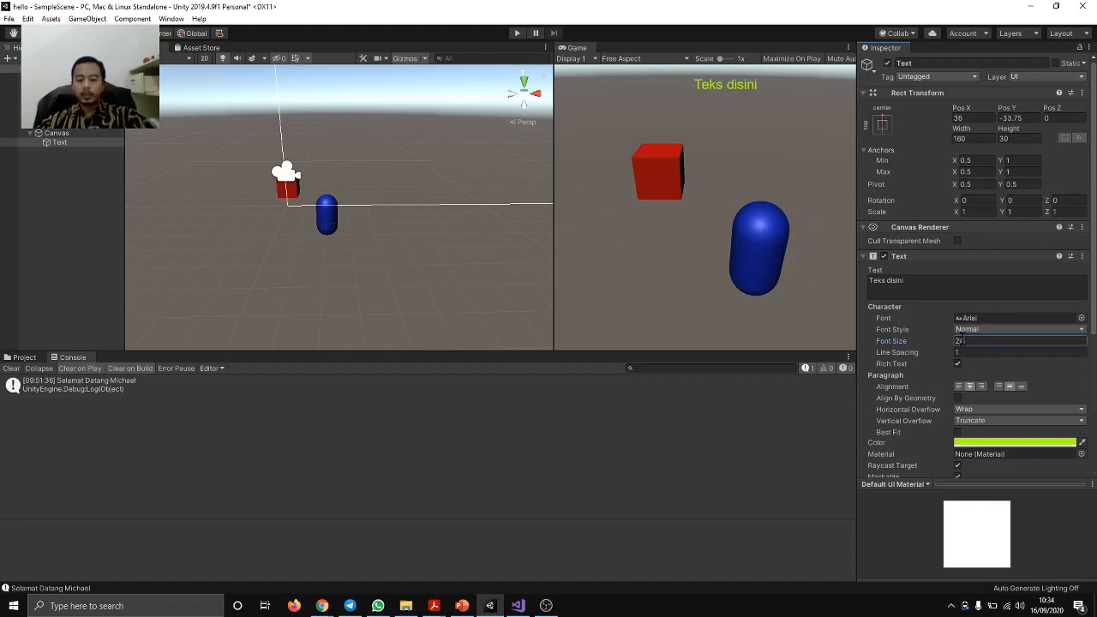
left_click(984, 364)
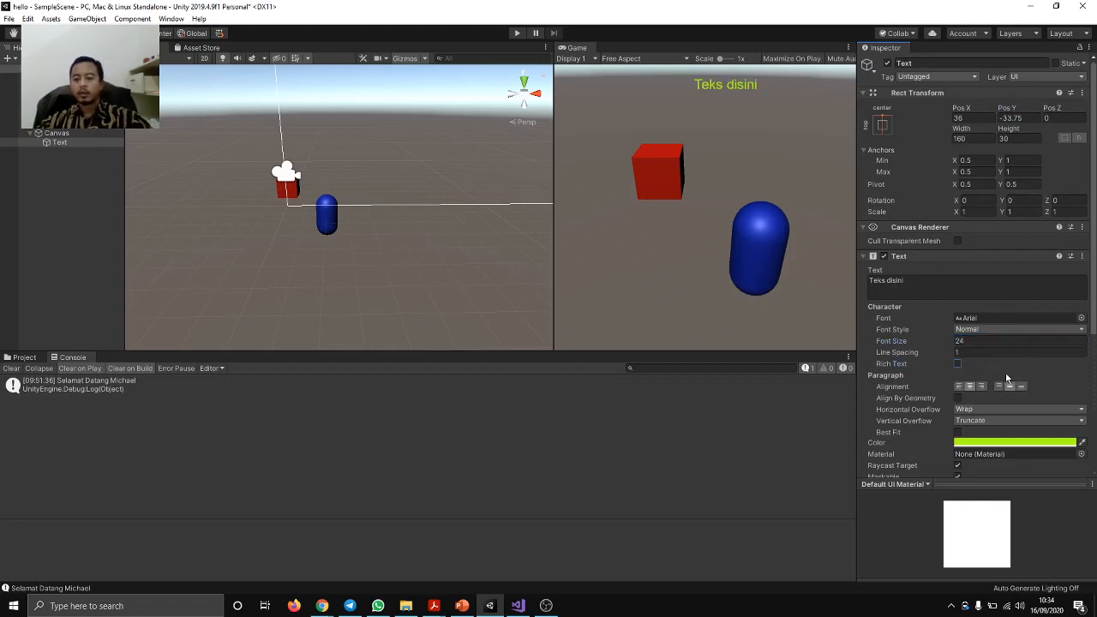
left_click(957, 365)
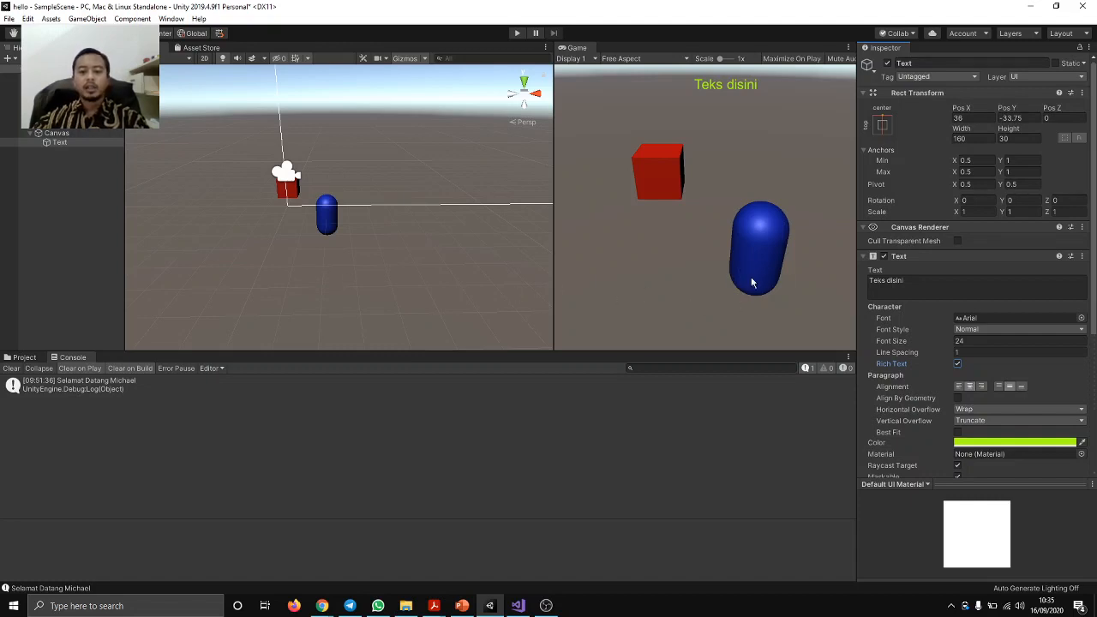
- Open the capsule's InteraksiKapsul script in Visual Studio, declare "public Text teksSaya;" below the target field, and save it
left_click(324, 222)
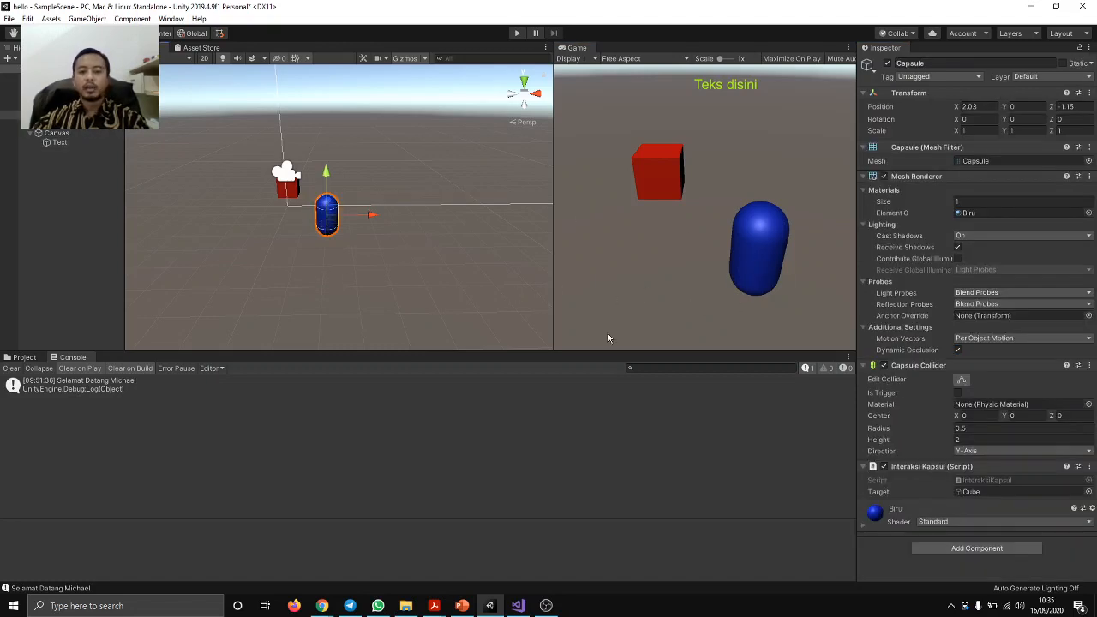
double_click(985, 480)
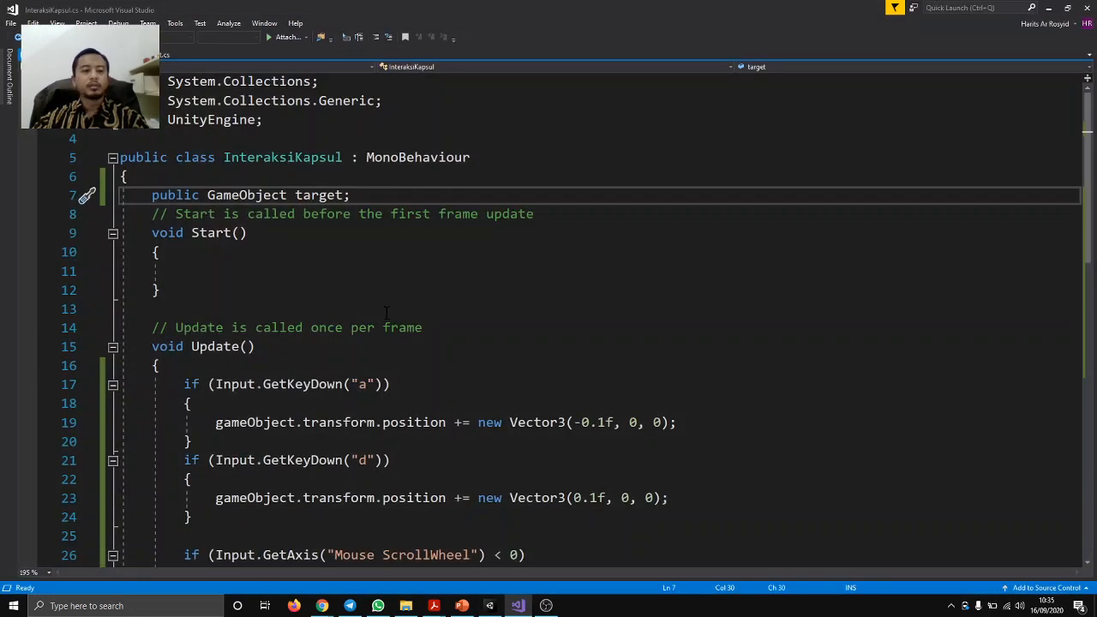
key("Return")
type("public ")
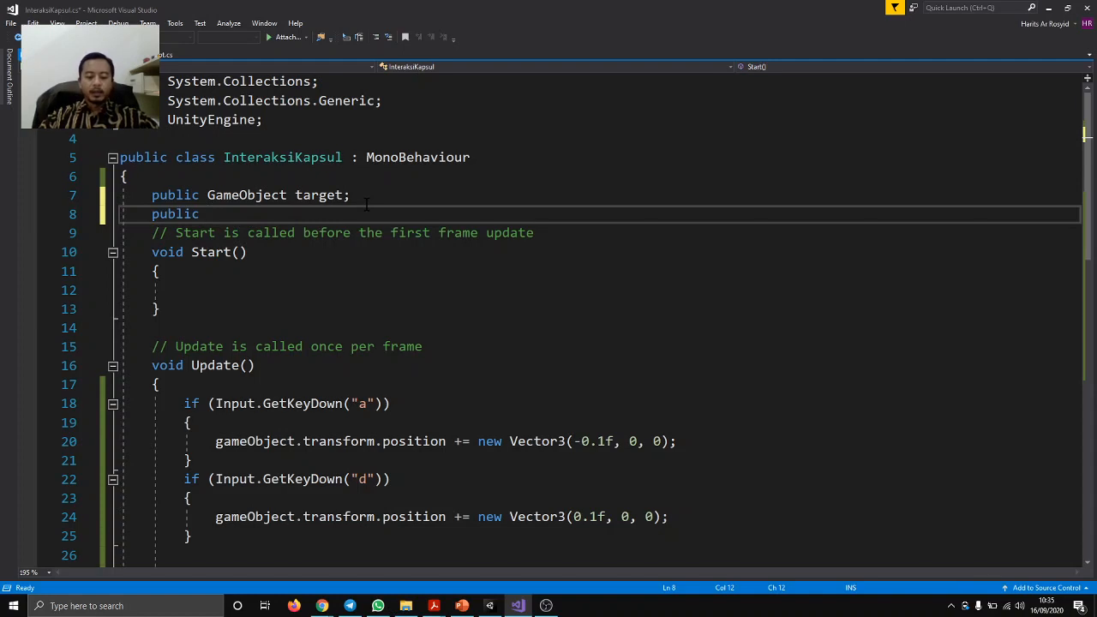
type("Te")
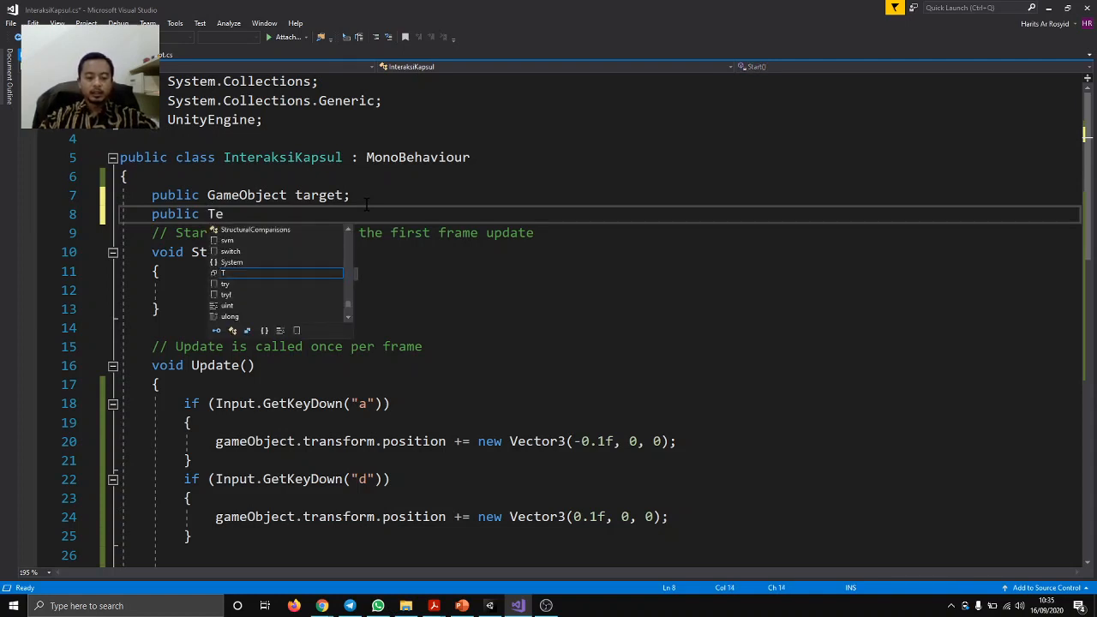
type("xt")
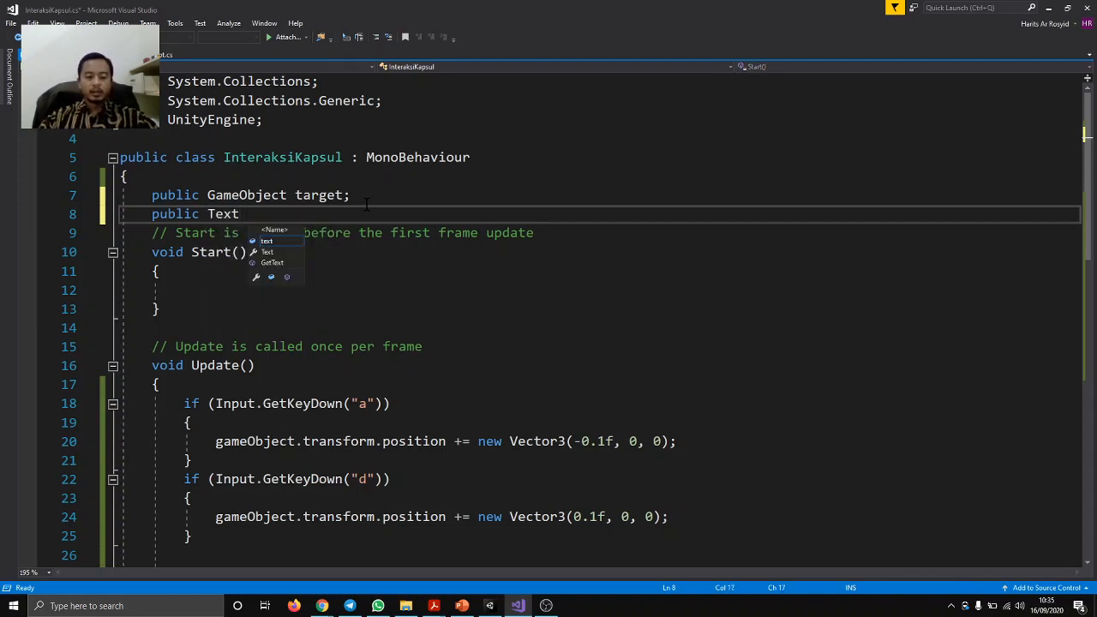
type(" teks")
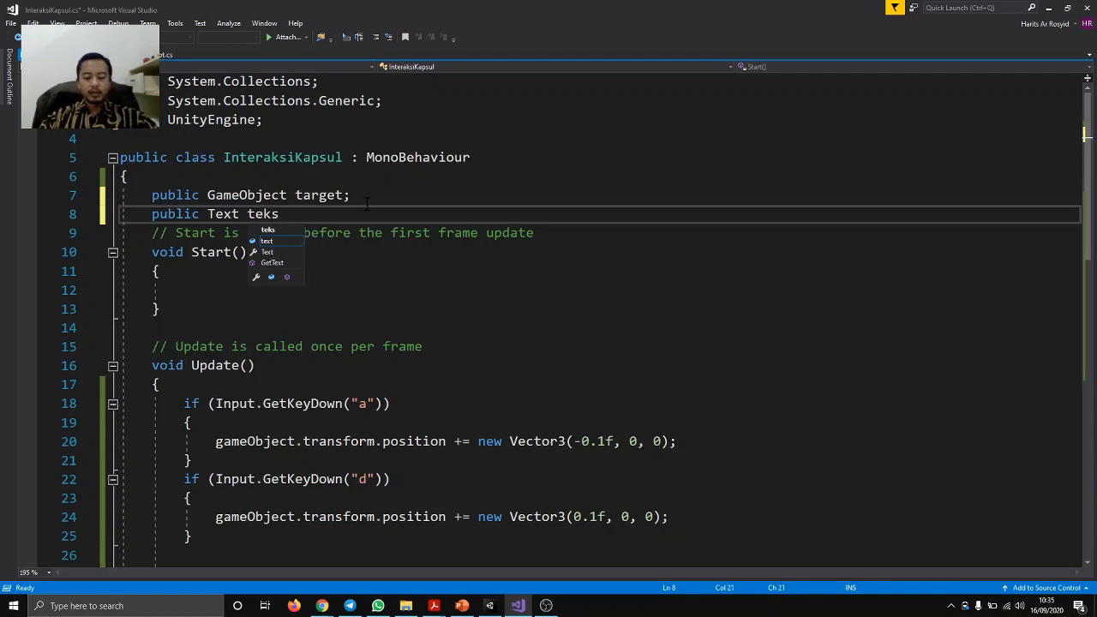
type("Saya")
type(";")
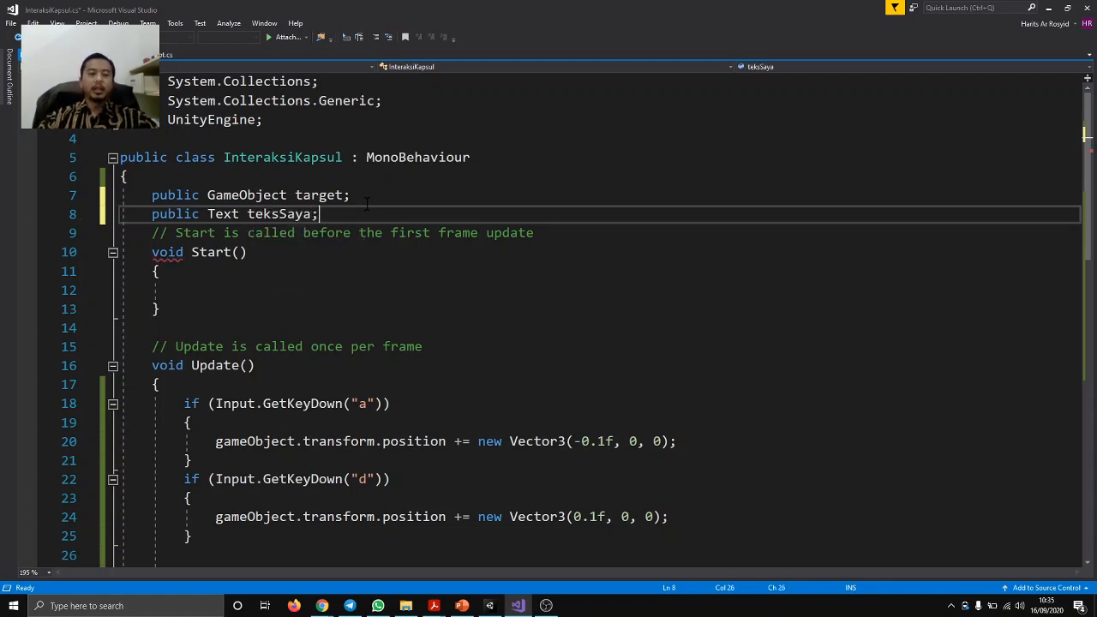
left_click(285, 255)
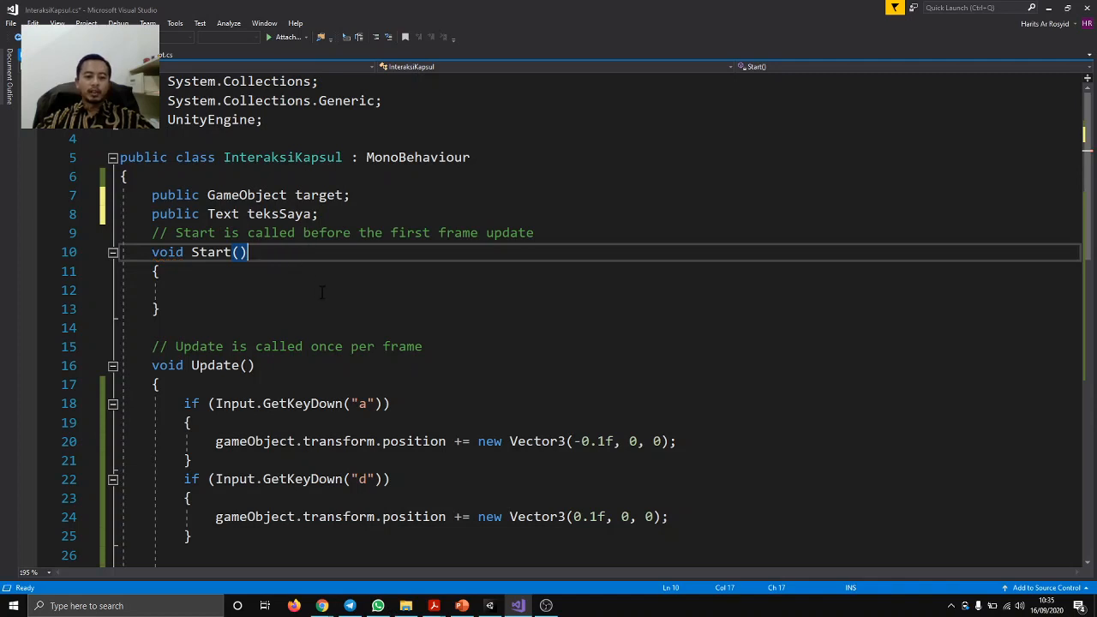
key("ctrl+s")
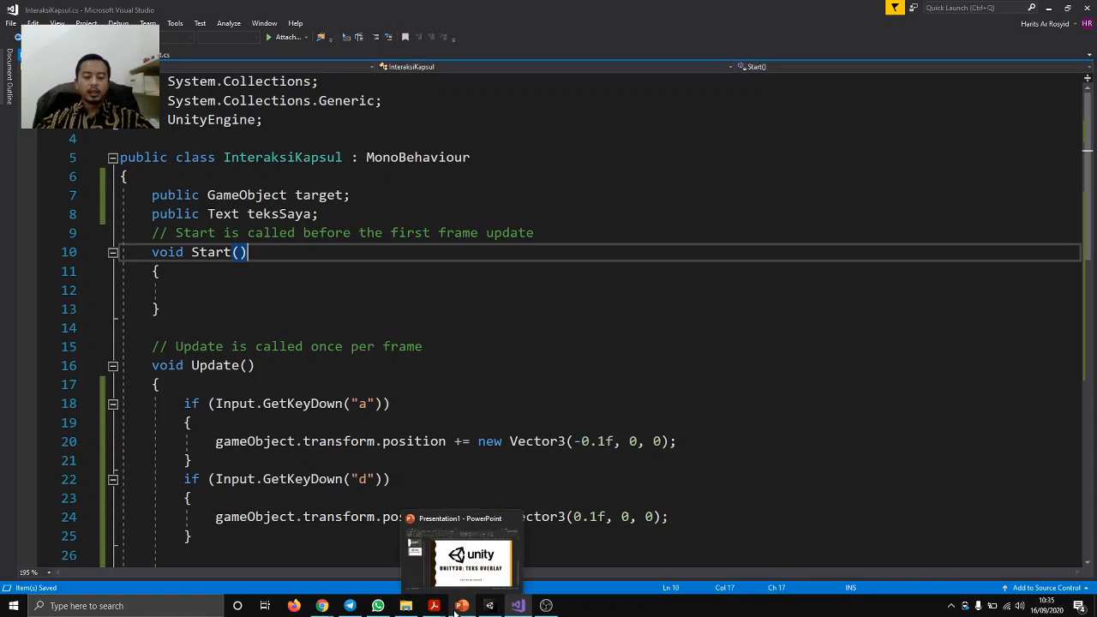
- Switch to Unity, examine the InteraksiKapsul script error in the console, and return to Visual Studio
left_click(489, 606)
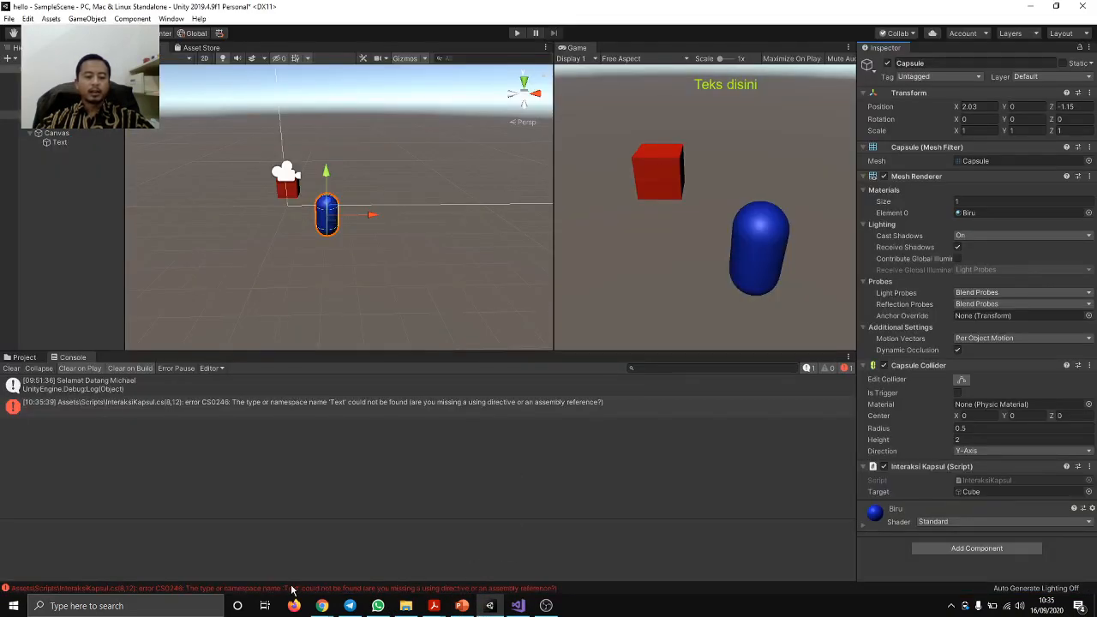
left_click(291, 590)
left_click(518, 606)
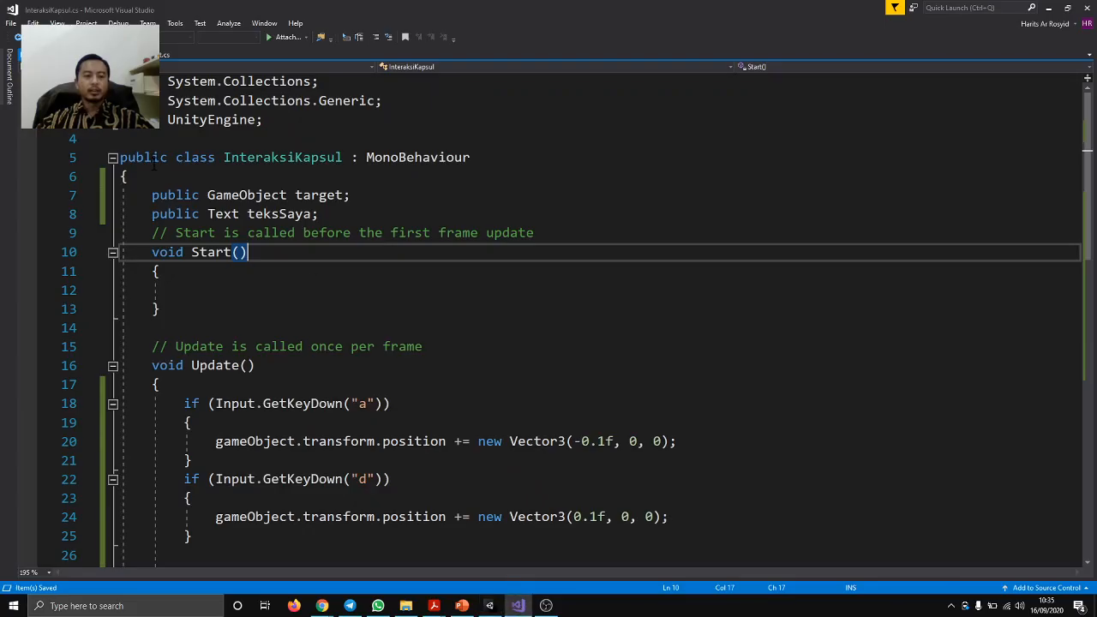
- Add "using UnityEngine.UI;" below the existing using lines, save the script, and check in Unity that it recompiles
left_click(288, 121)
key("Return")
type("using")
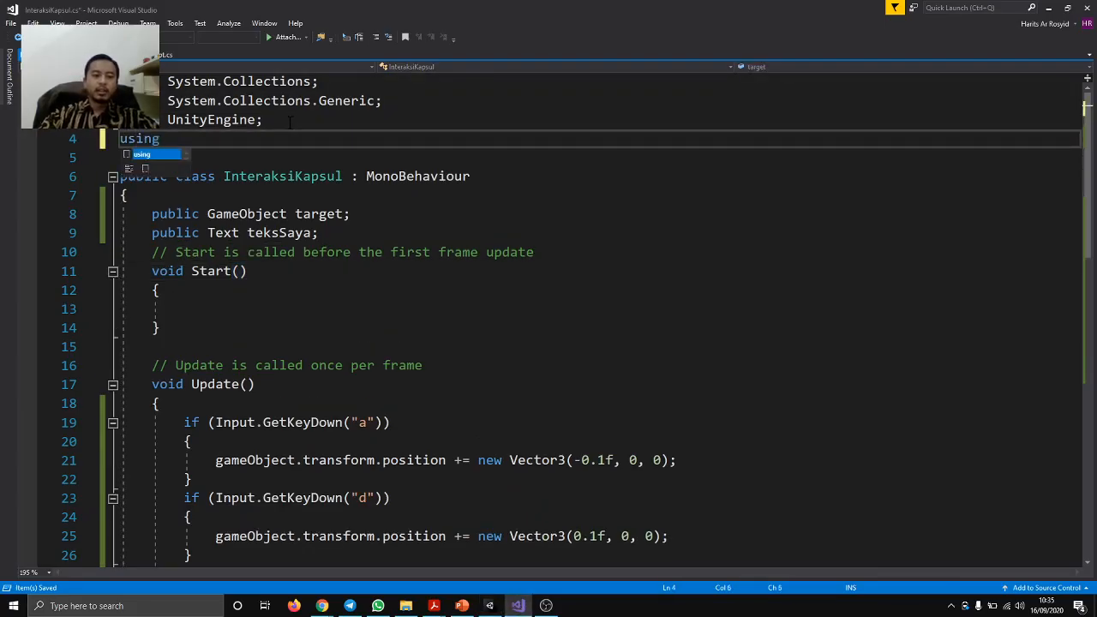
type(" Unity")
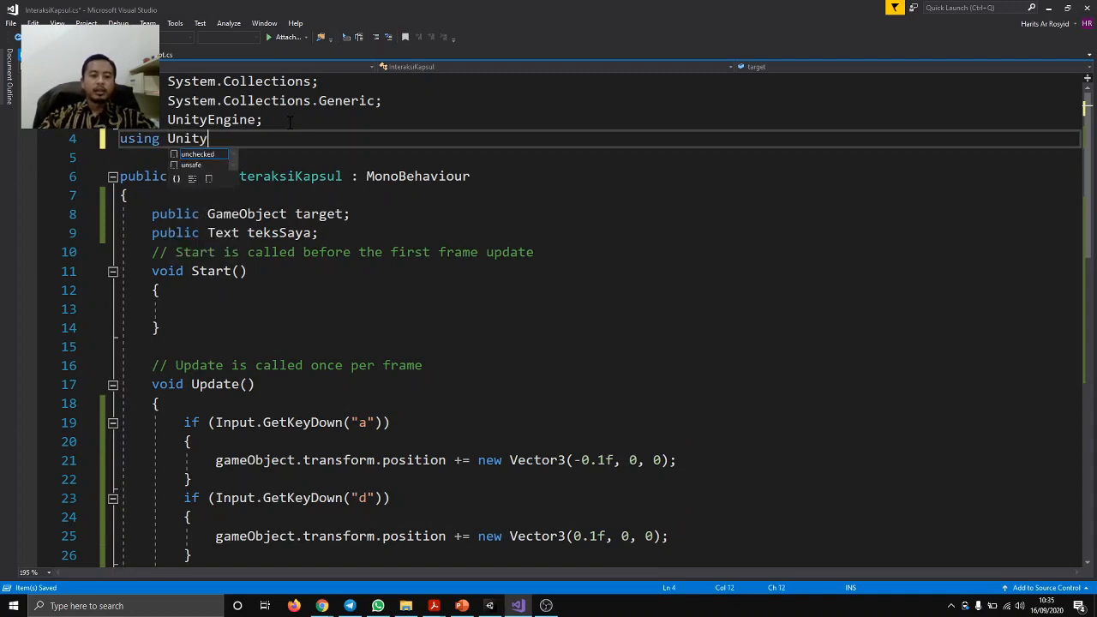
type("Engine")
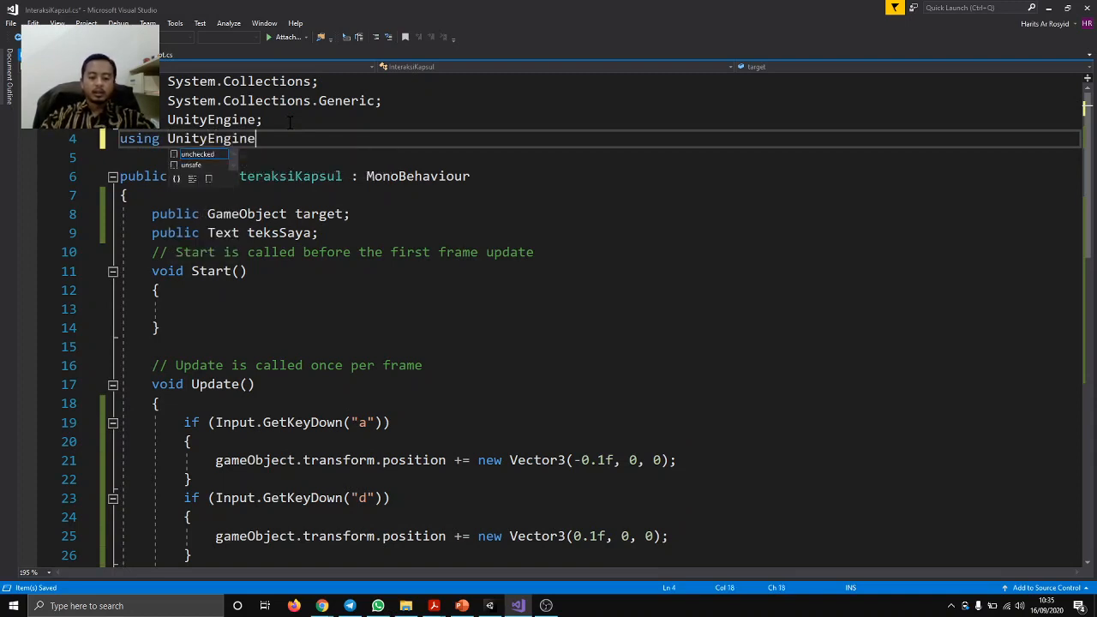
type(".UI;")
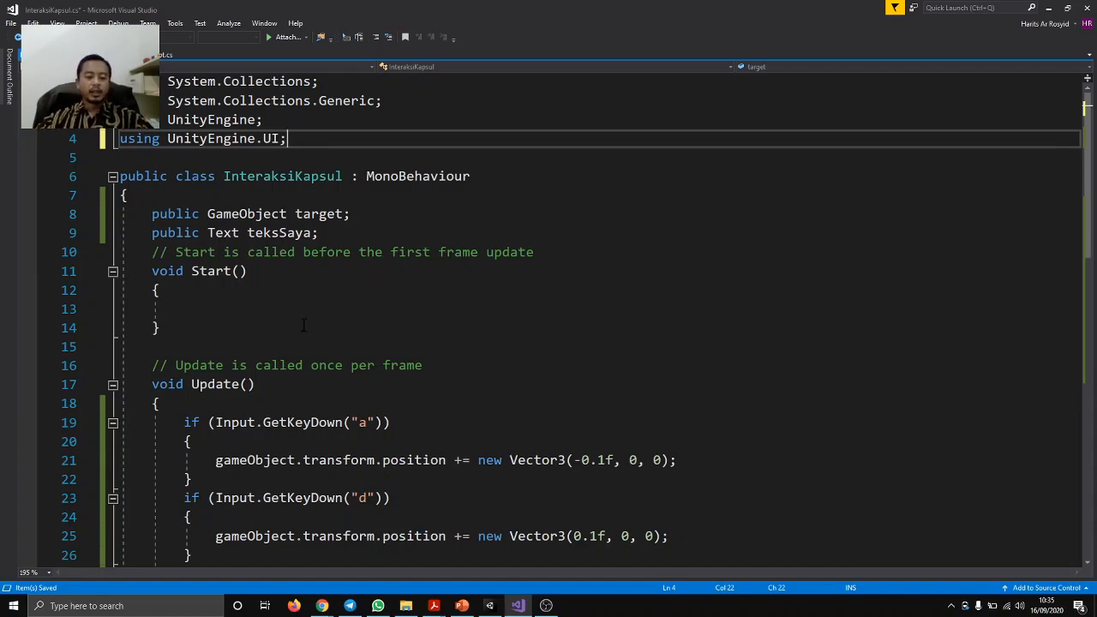
key("alt+Tab")
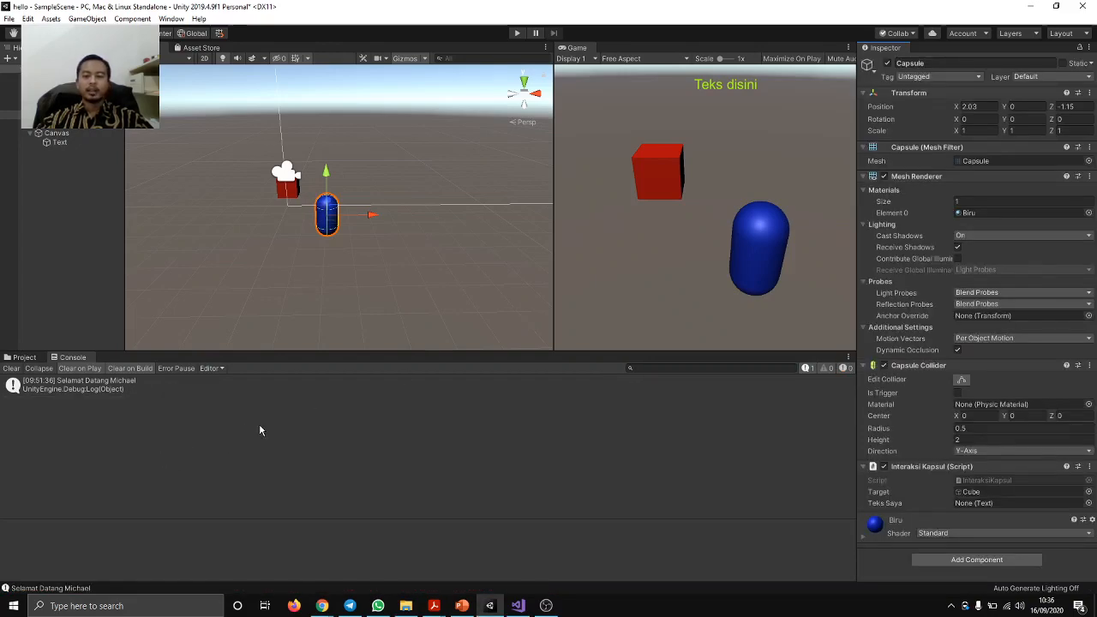
key("alt+Tab")
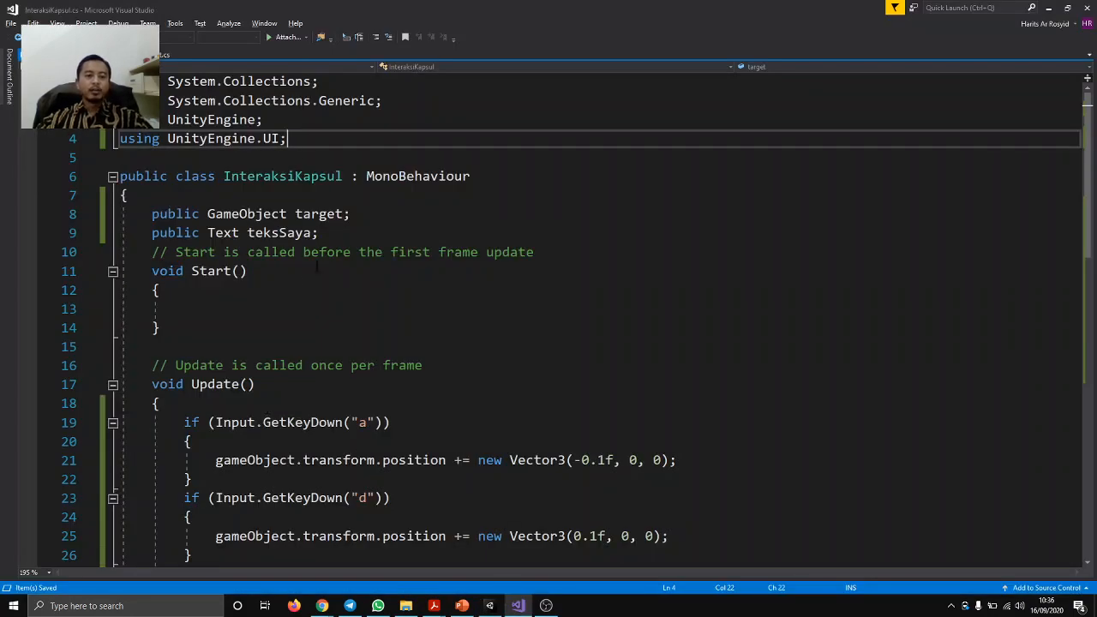
- In Update, replace the Debug.Log call for mouse button 0 with teksSaya.text = "Pressed left click."; and remove the leftover parenthesis
left_click_drag(150, 233, 319, 233)
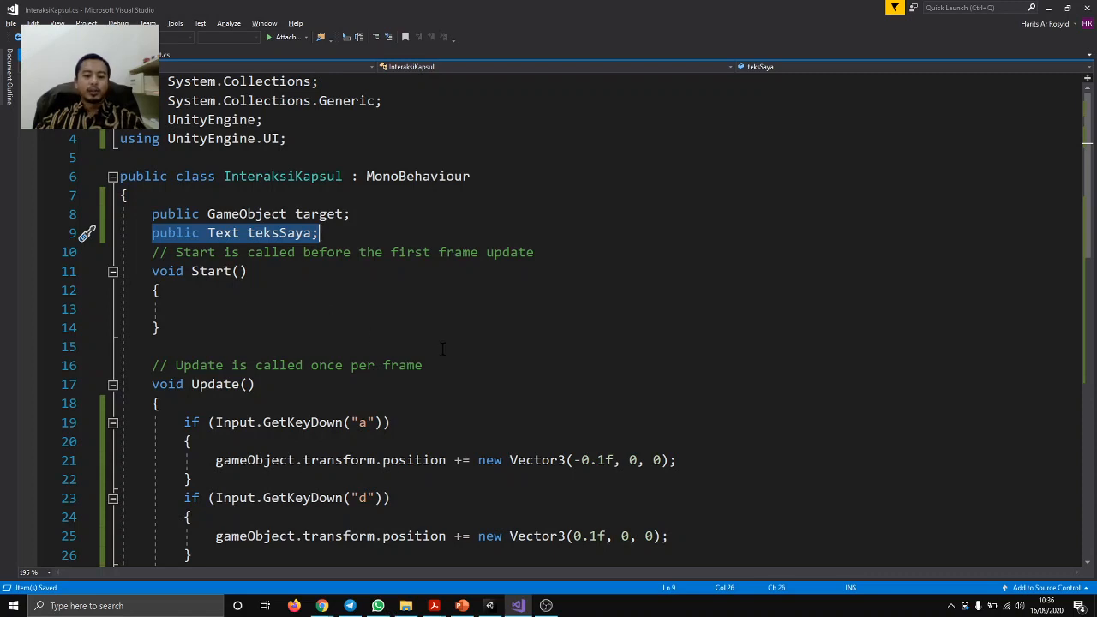
scroll(464, 419, "down", 6)
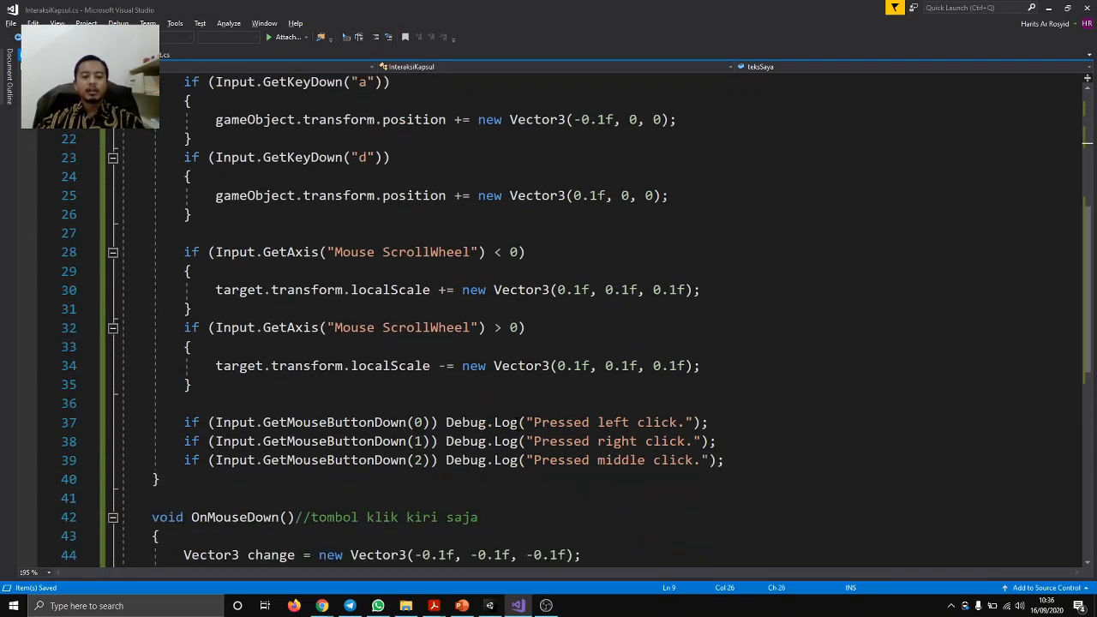
left_click(447, 422)
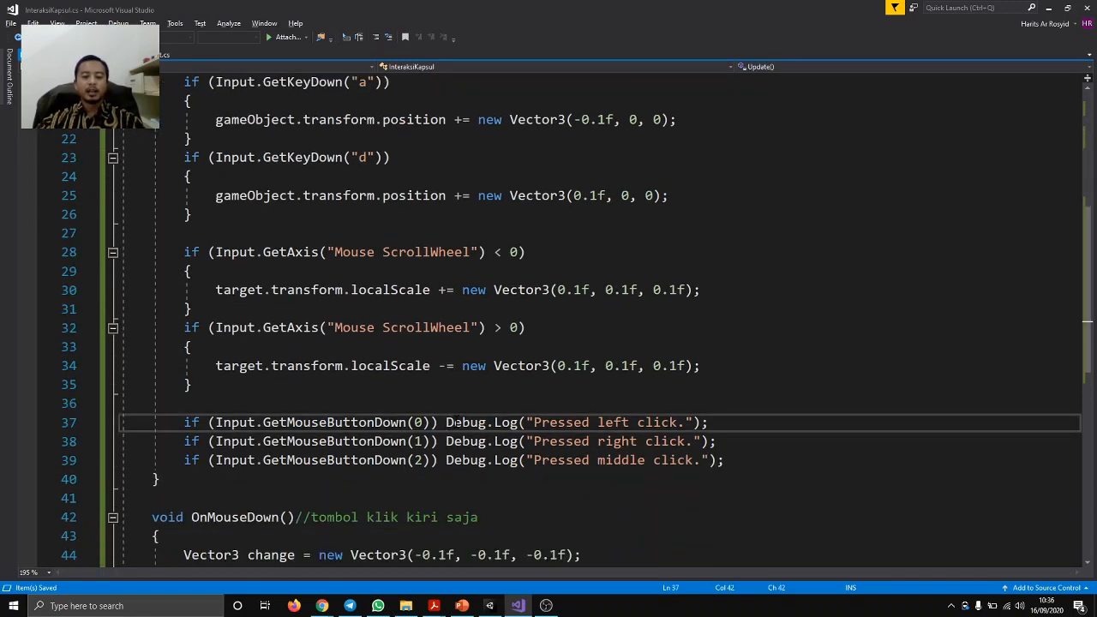
left_click_drag(525, 423, 446, 422)
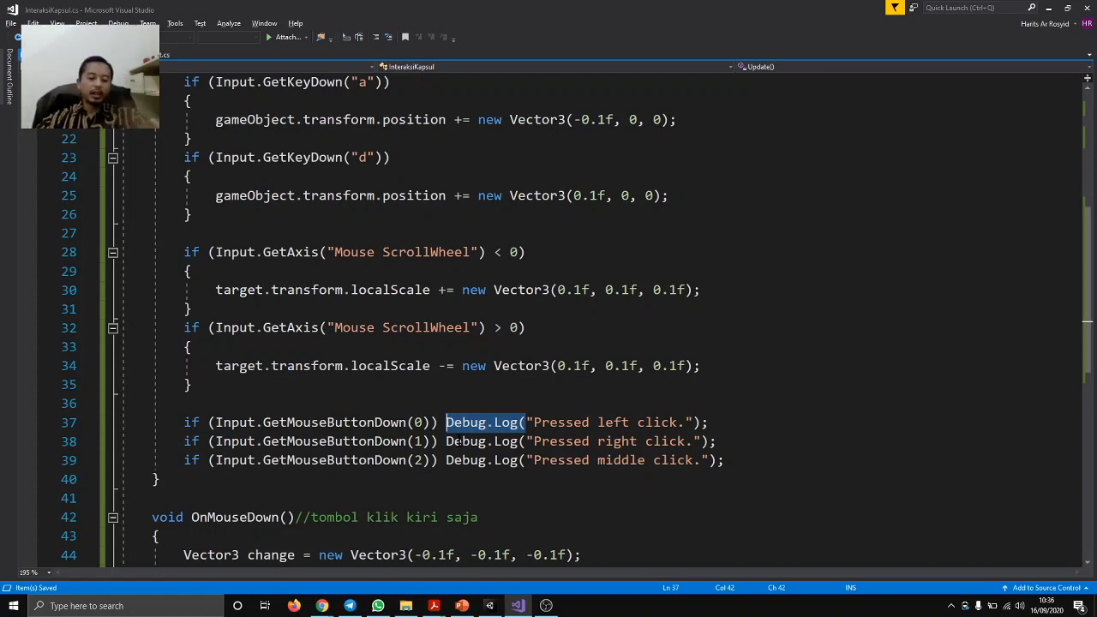
type("teksSaya")
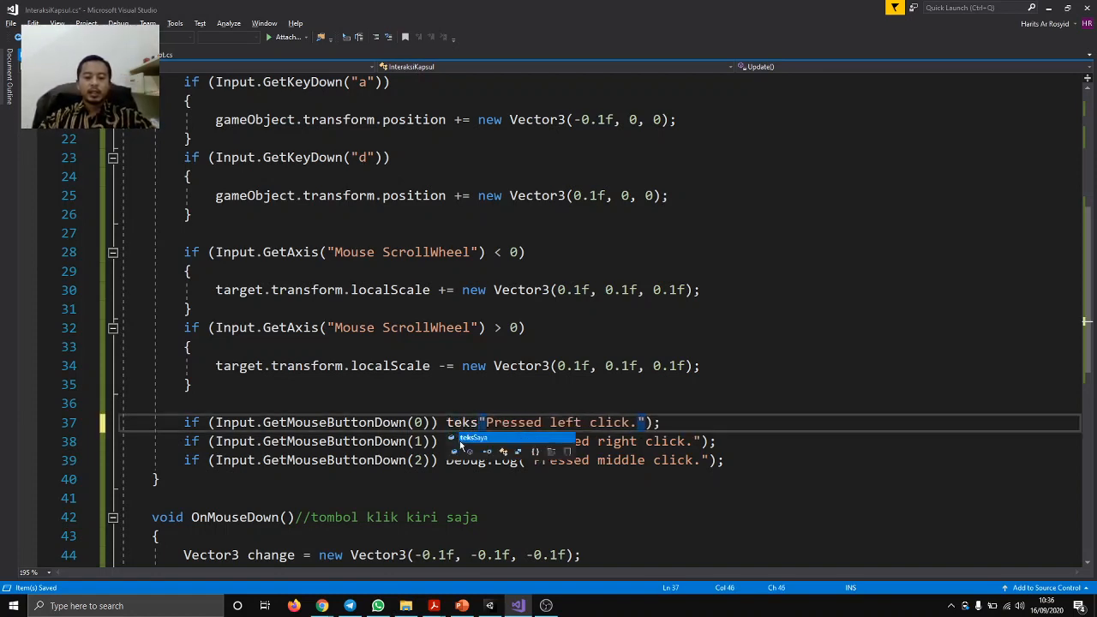
type(".tex")
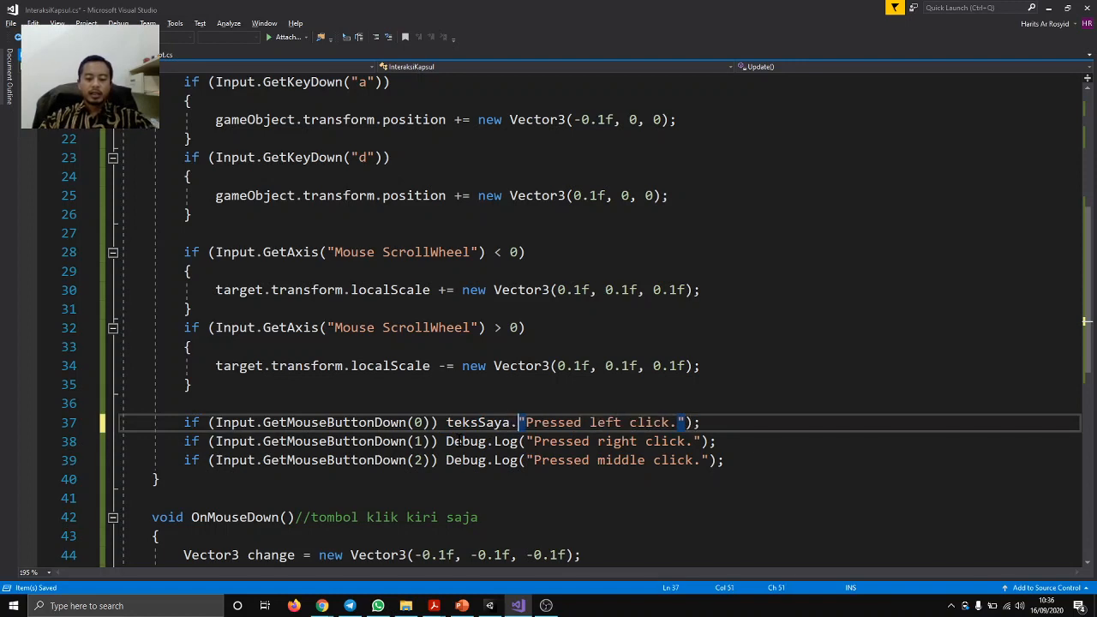
type("t =")
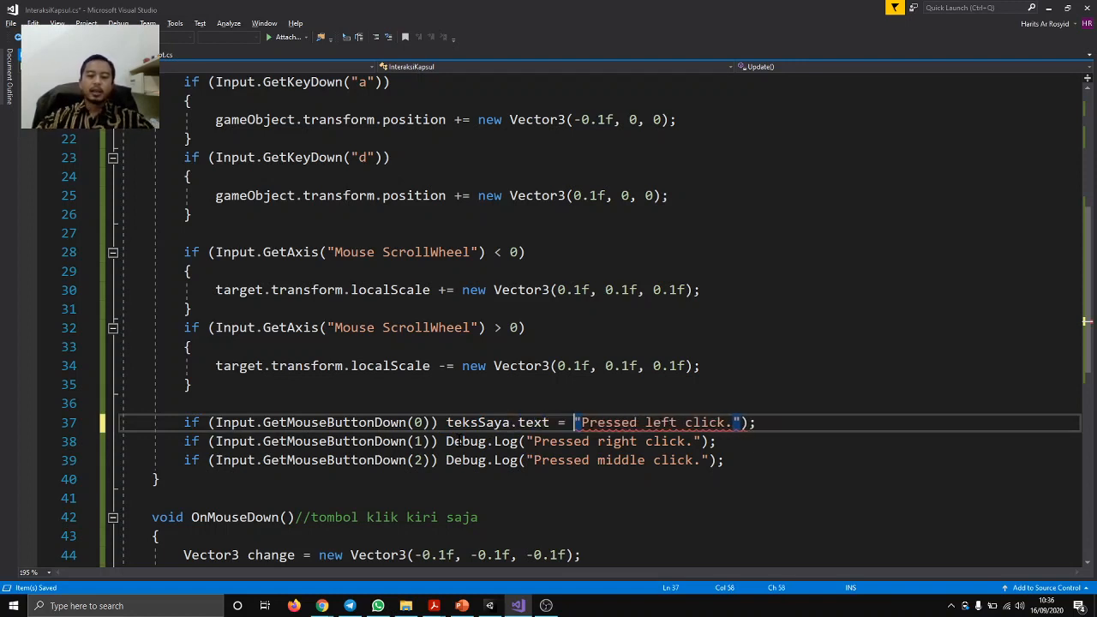
key("ctrl+Right")
key("ctrl+Right")
key("ctrl+Right")
key("ctrl+Right")
key("Right")
key("Right")
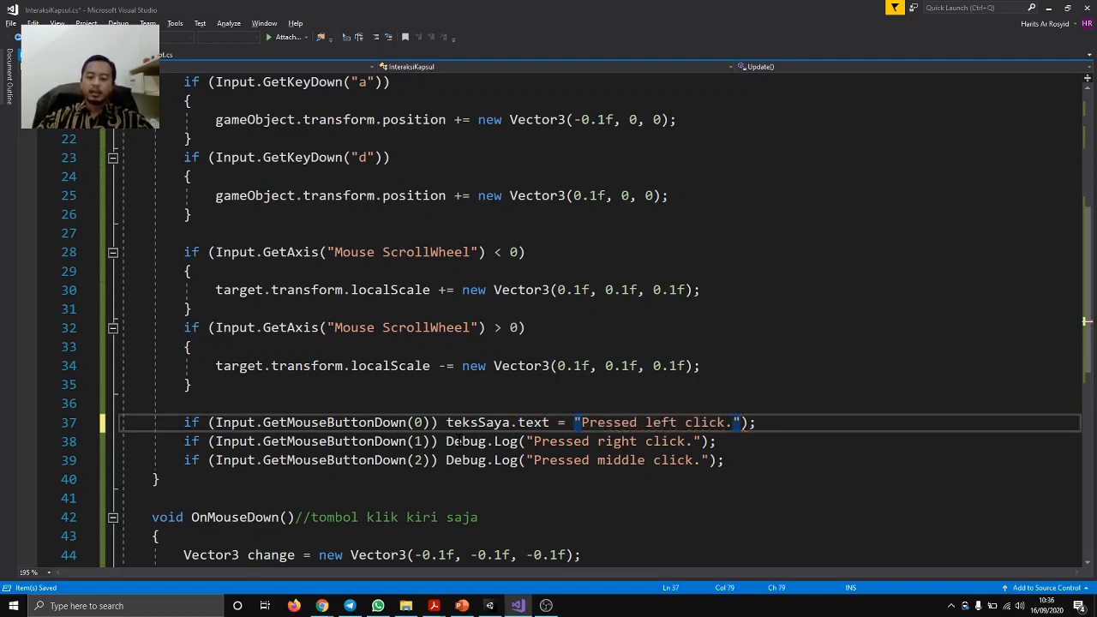
key("Delete")
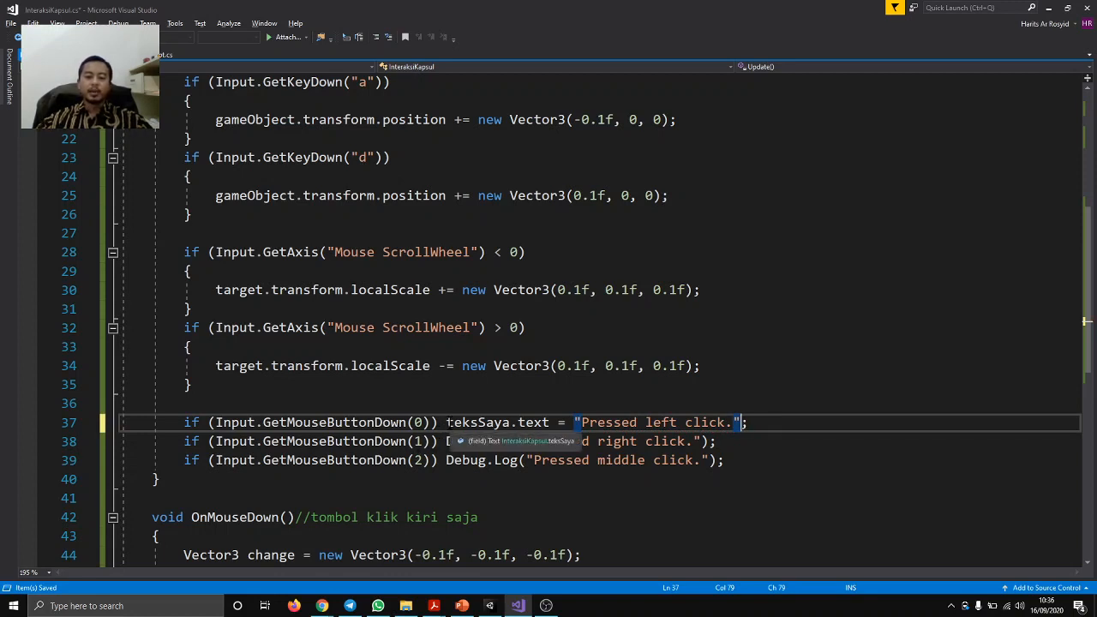
- Replace the Debug.Log calls for mouse buttons 1 and 2 with the copied "teksSaya.text = " assignment and remove their leftover closing parentheses
left_click_drag(446, 423, 572, 423)
key("ctrl+c")
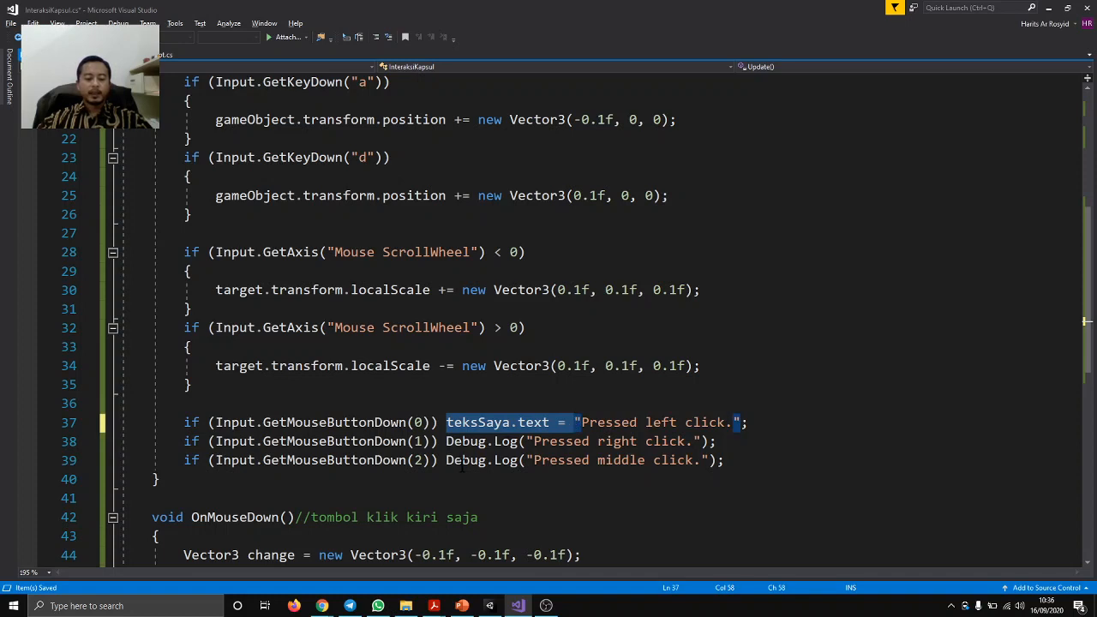
left_click_drag(447, 441, 525, 441)
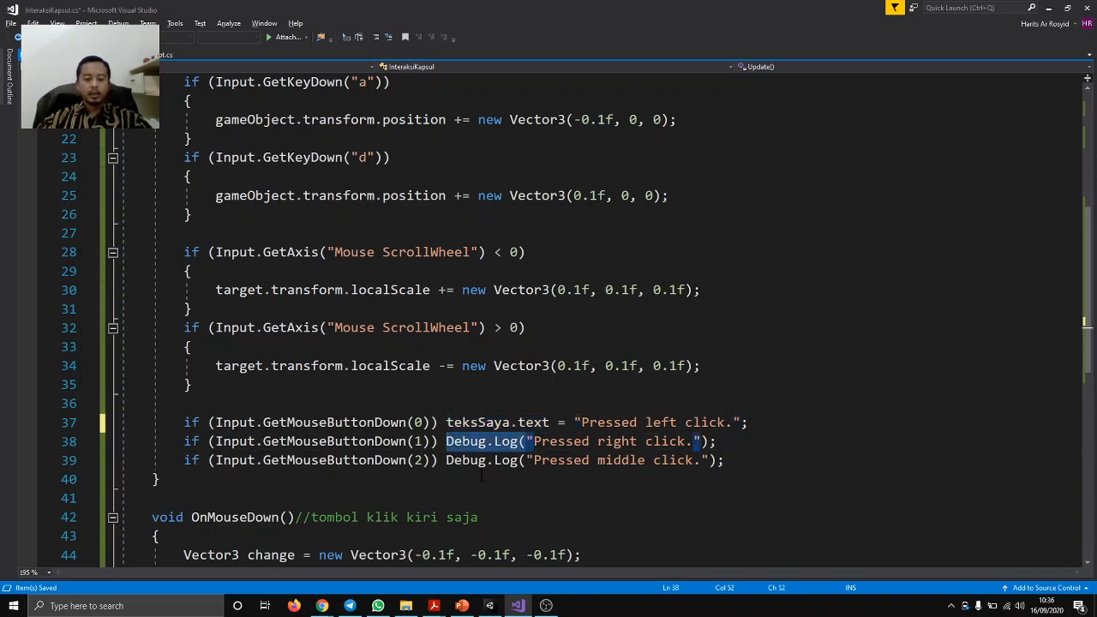
key("ctrl+v")
left_click_drag(447, 461, 526, 460)
key("ctrl+v")
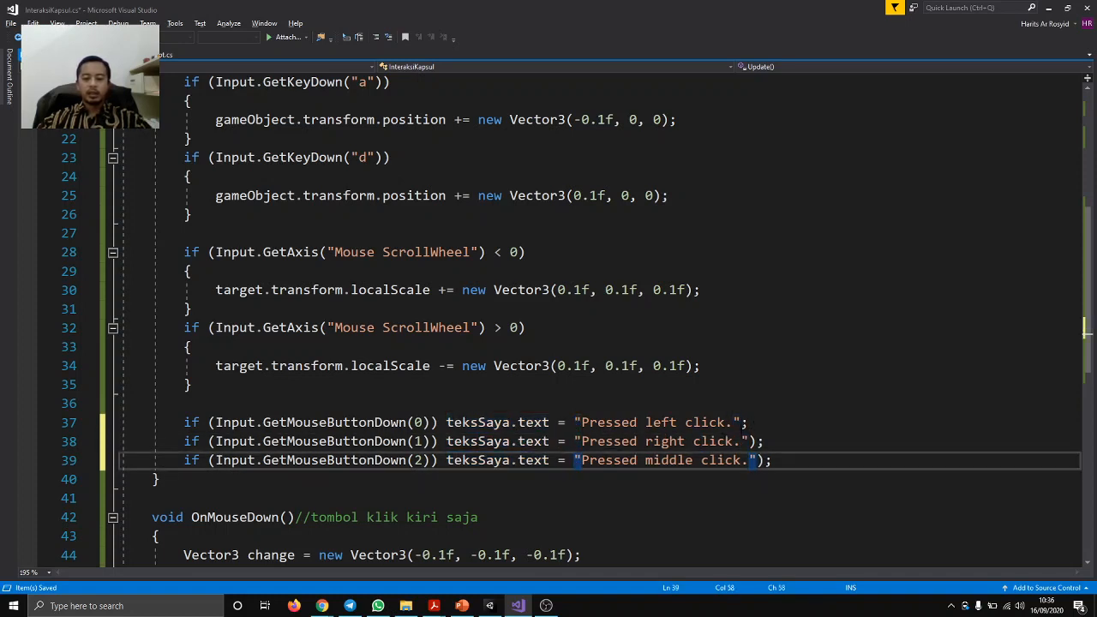
left_click(750, 441)
key("Delete")
left_click(756, 461)
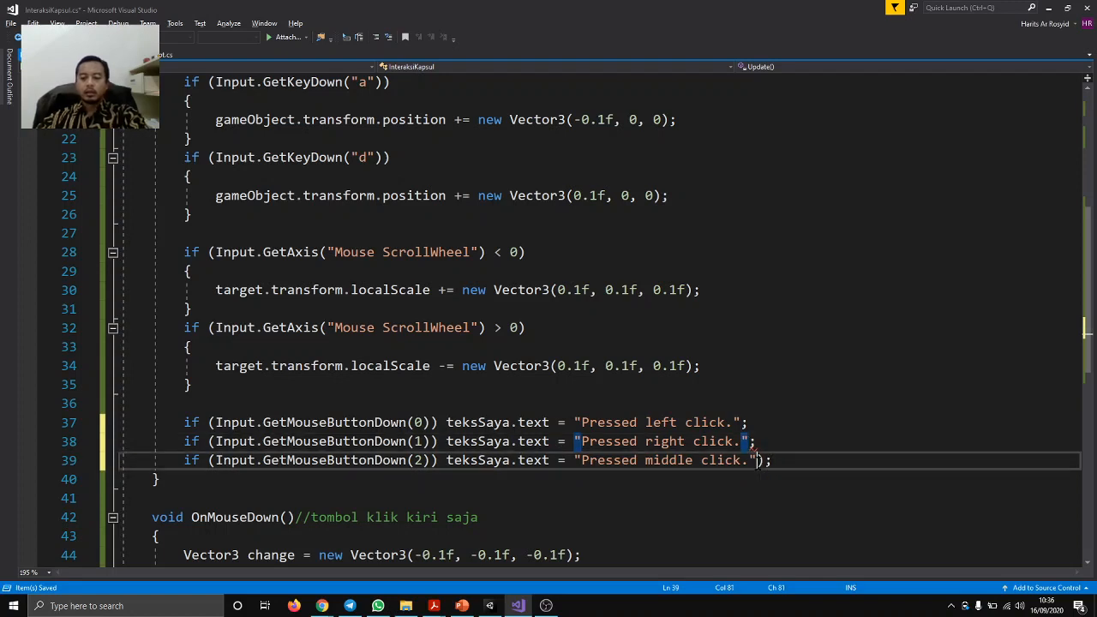
key("Delete")
- Capitalize the button names in the three messages as LEFT, RIGHT and MIDDLE, and save the script
double_click(661, 423)
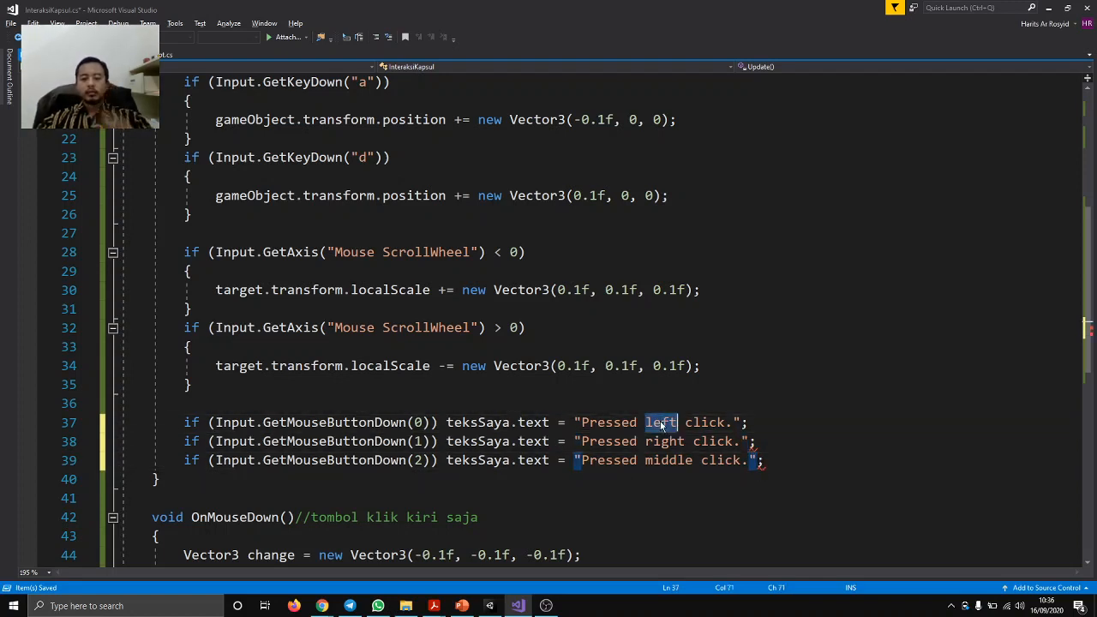
type("LEFT")
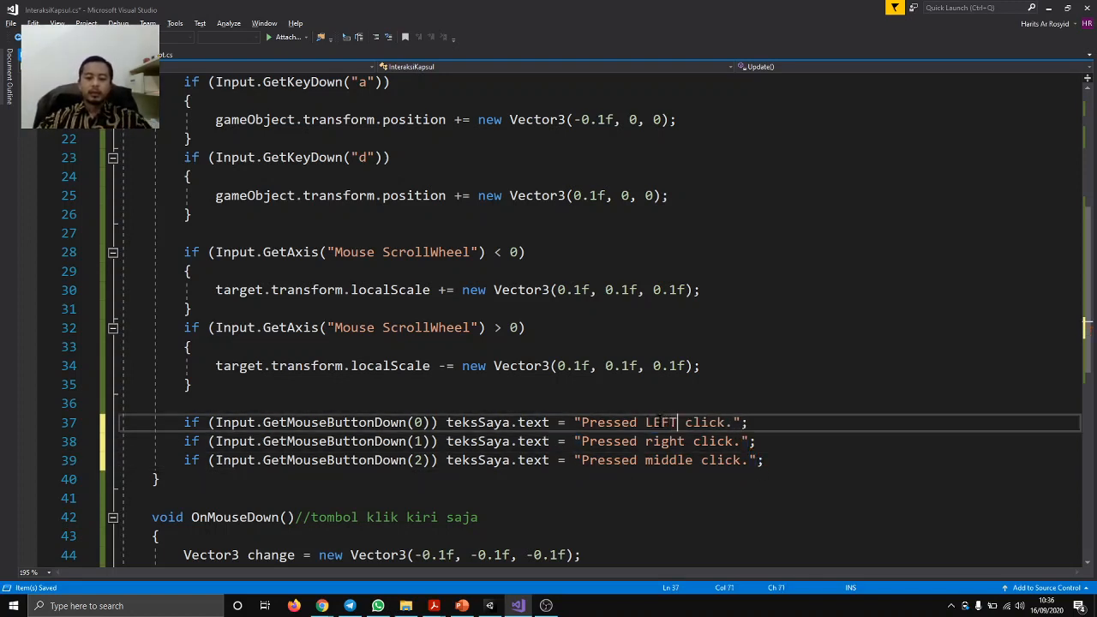
key("Down")
key("Left")
key("Left")
key("Left")
key("Left")
key("ctrl+shift+Right")
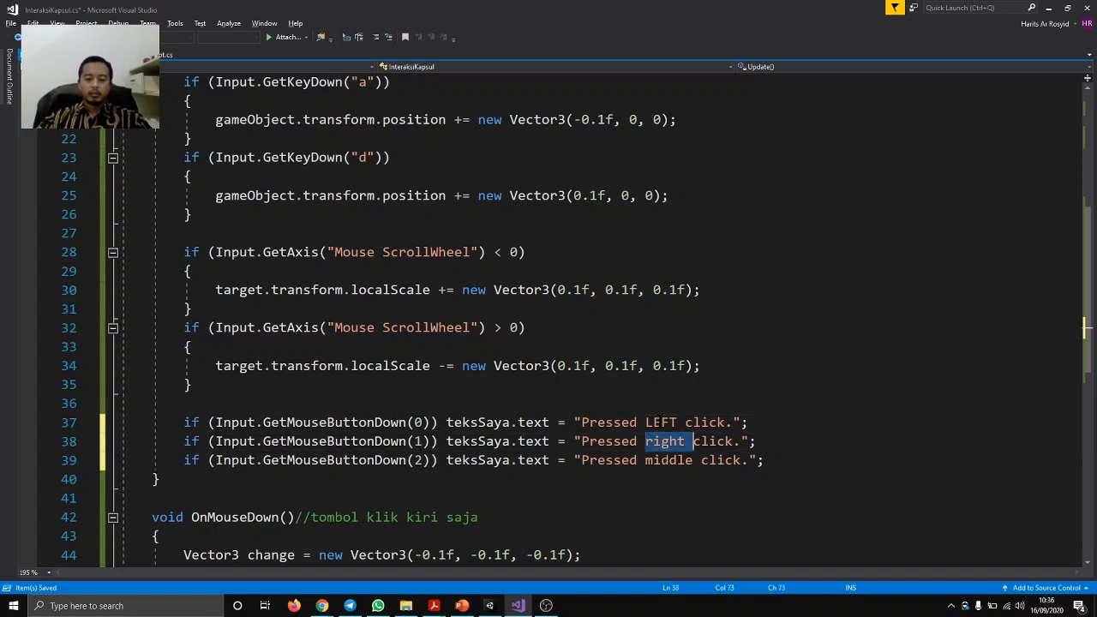
type("RIGHT")
key("Down")
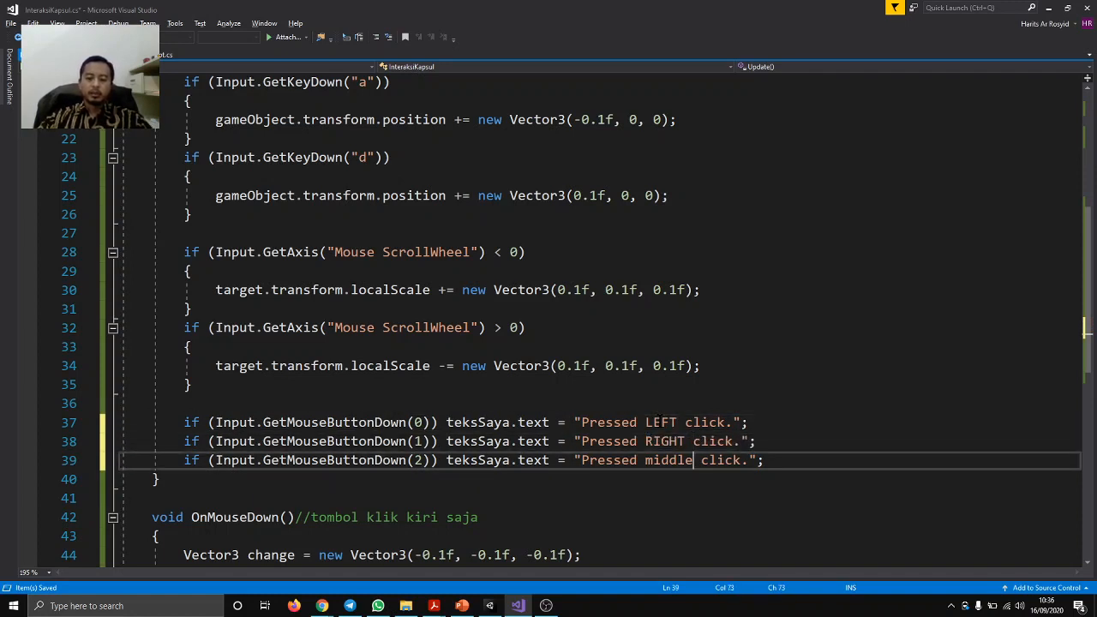
key("ctrl+shift+Left")
type("MIDDLE")
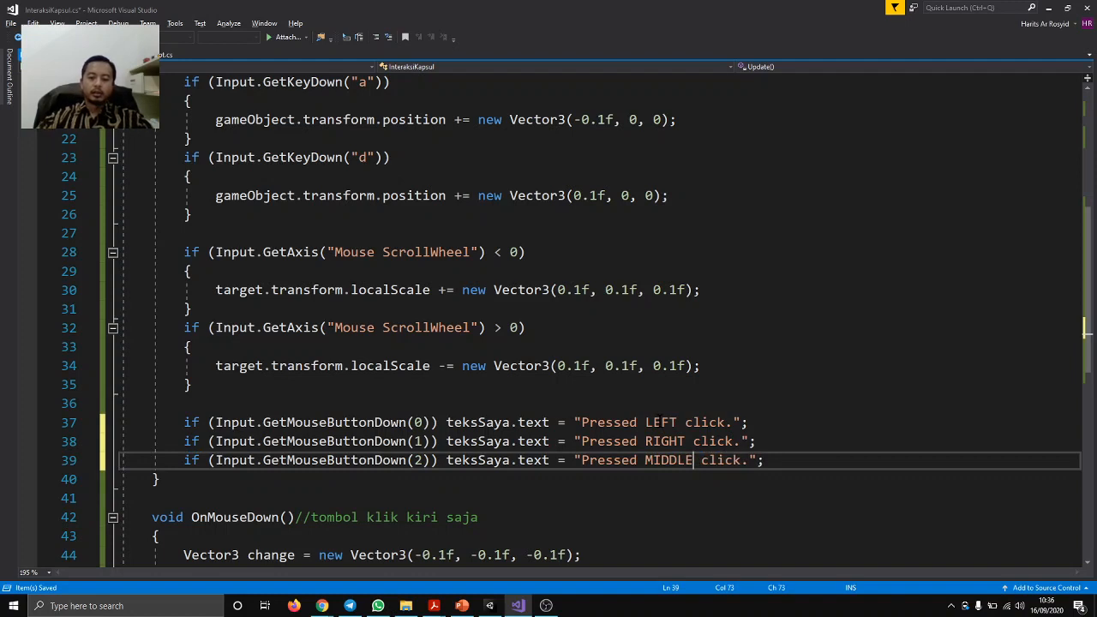
left_click(814, 463)
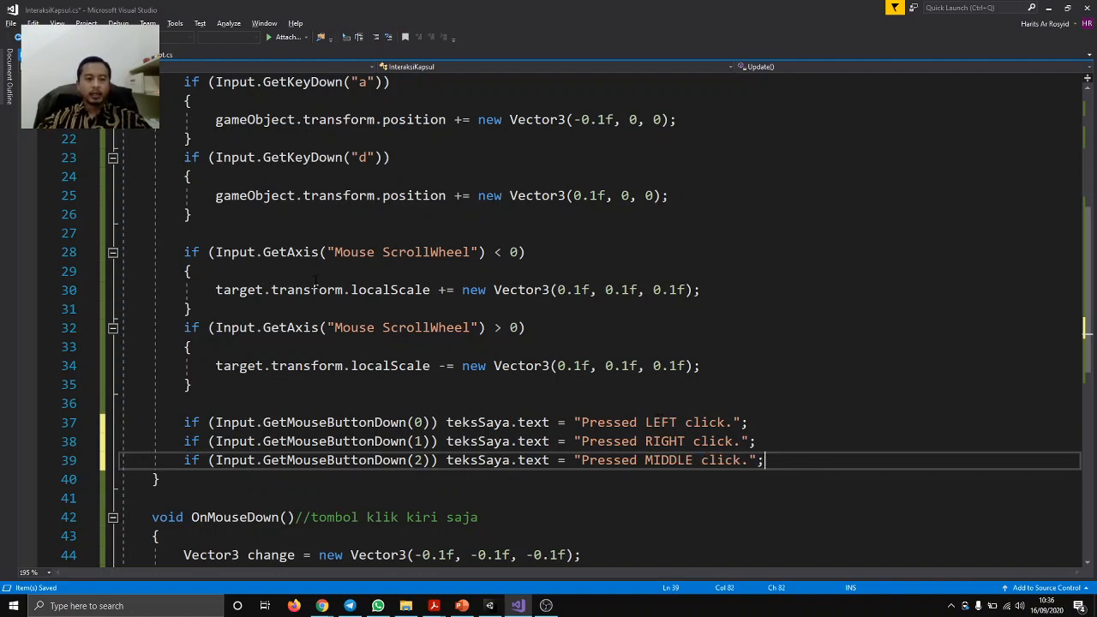
key("ctrl+s")
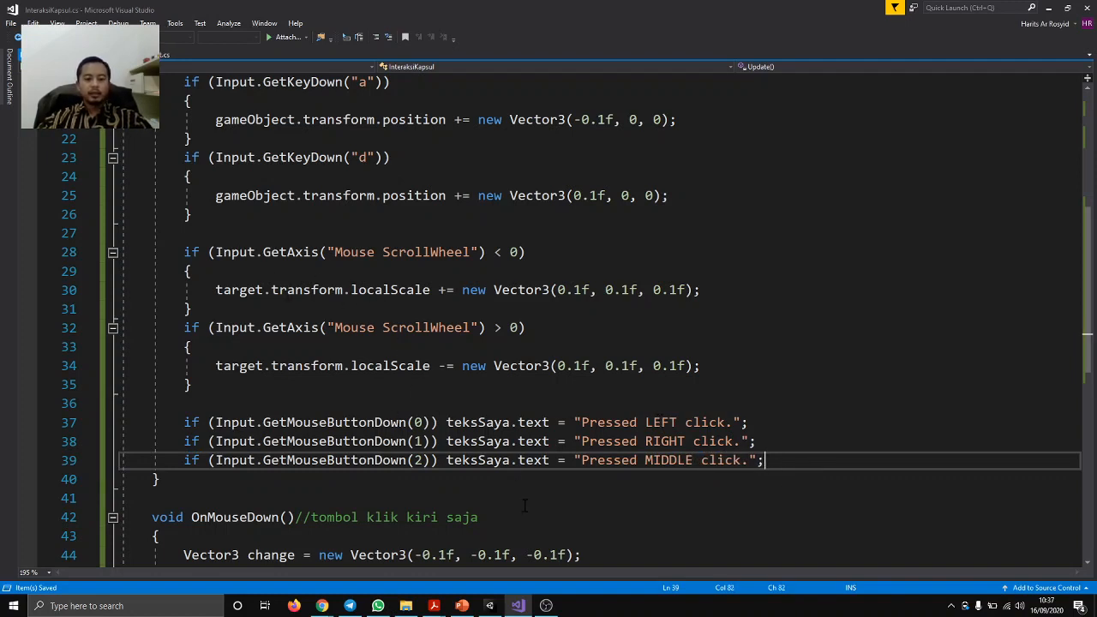
- Play the scene in Unity, test mouse presses on the capsule while examining the console output, and stop playback
left_click(489, 606)
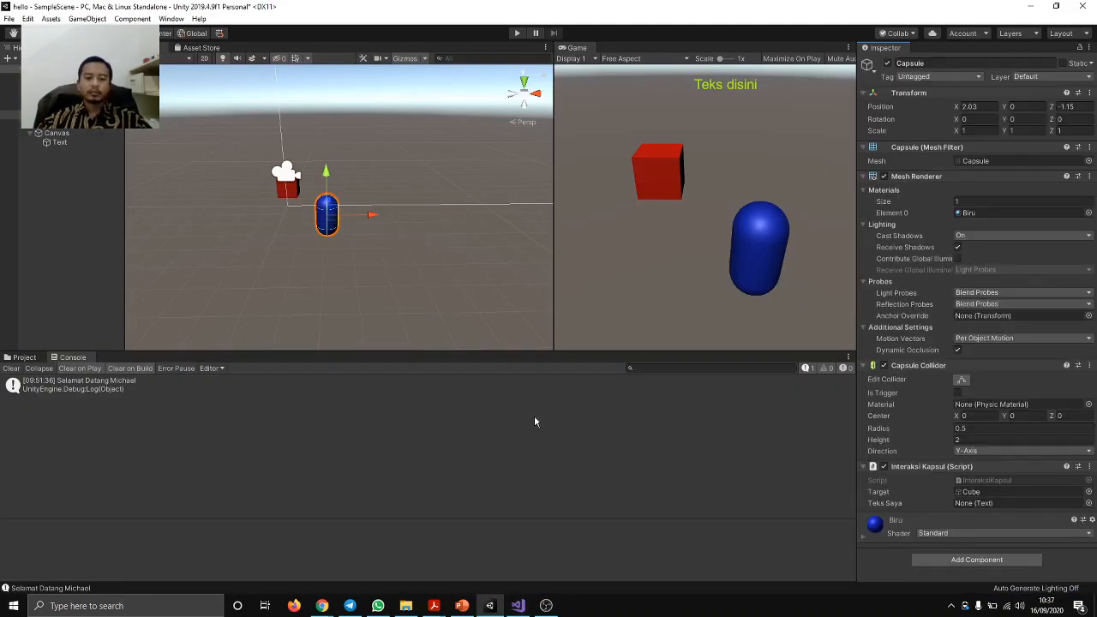
left_click(516, 34)
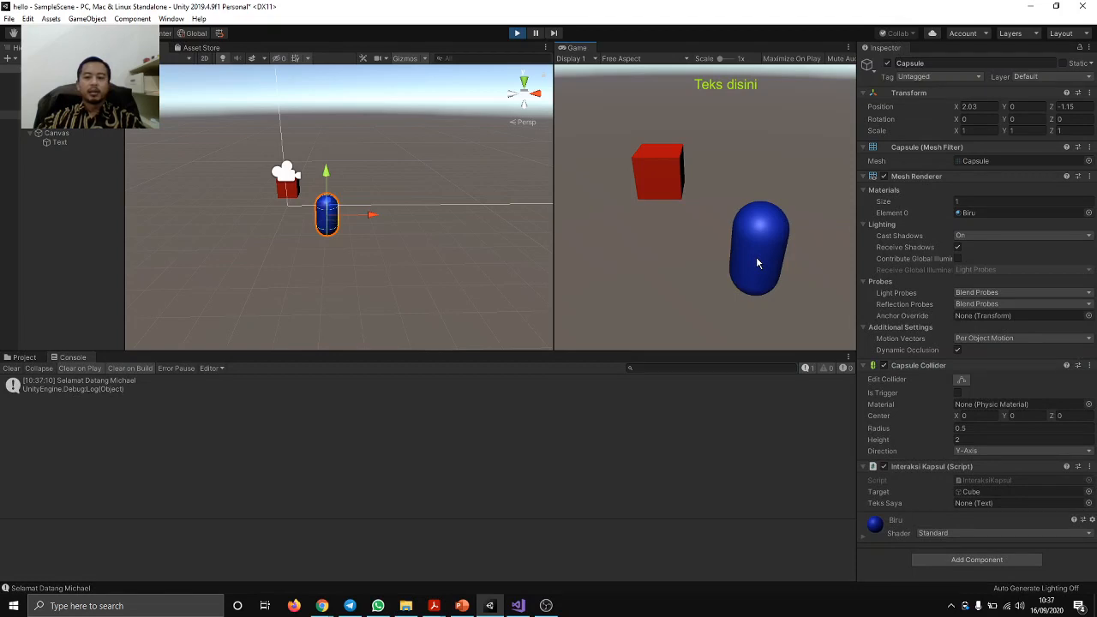
left_click(757, 259)
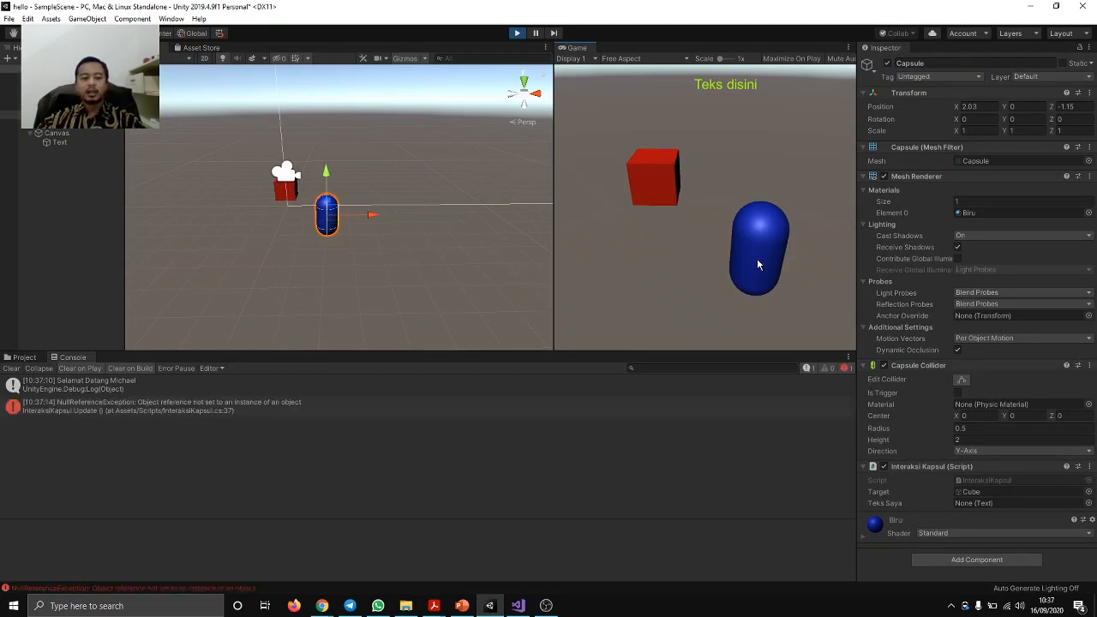
left_click(174, 408)
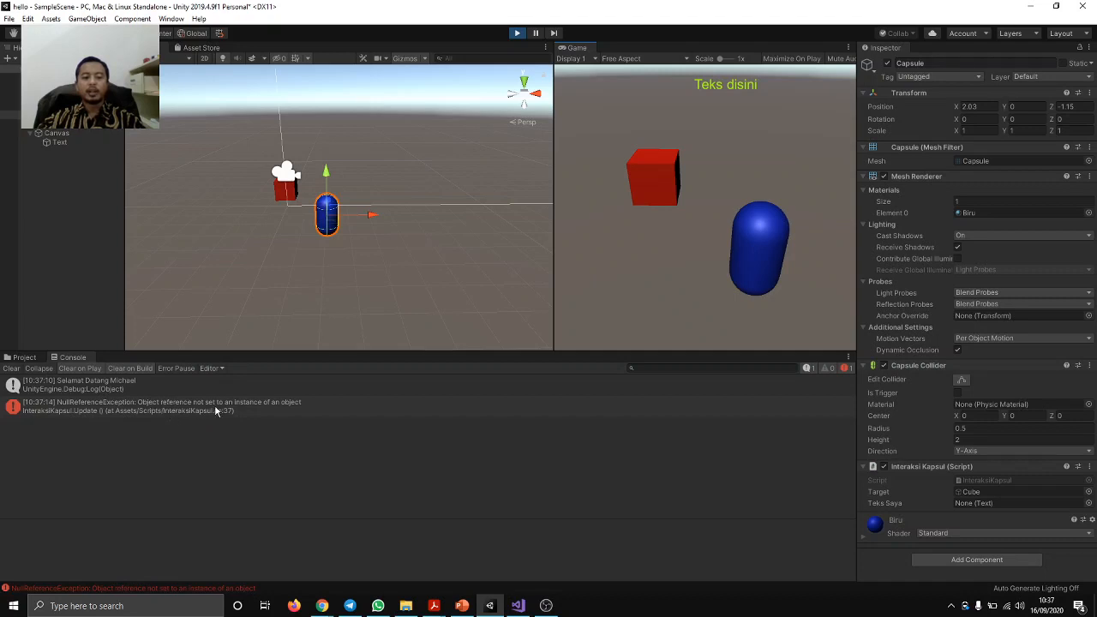
left_click(761, 253)
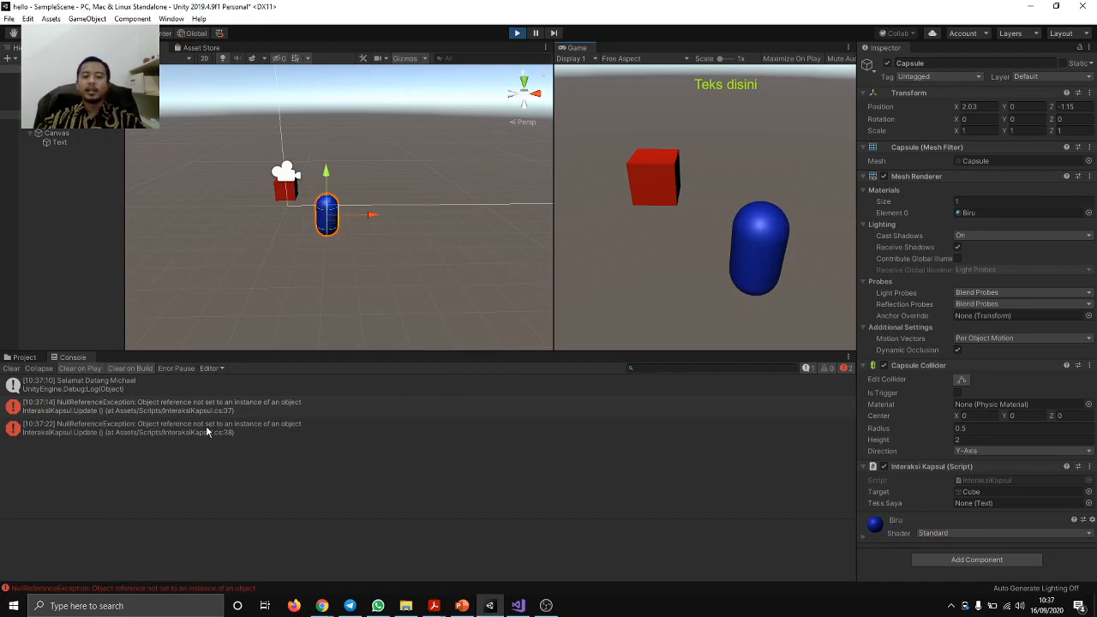
left_click(517, 33)
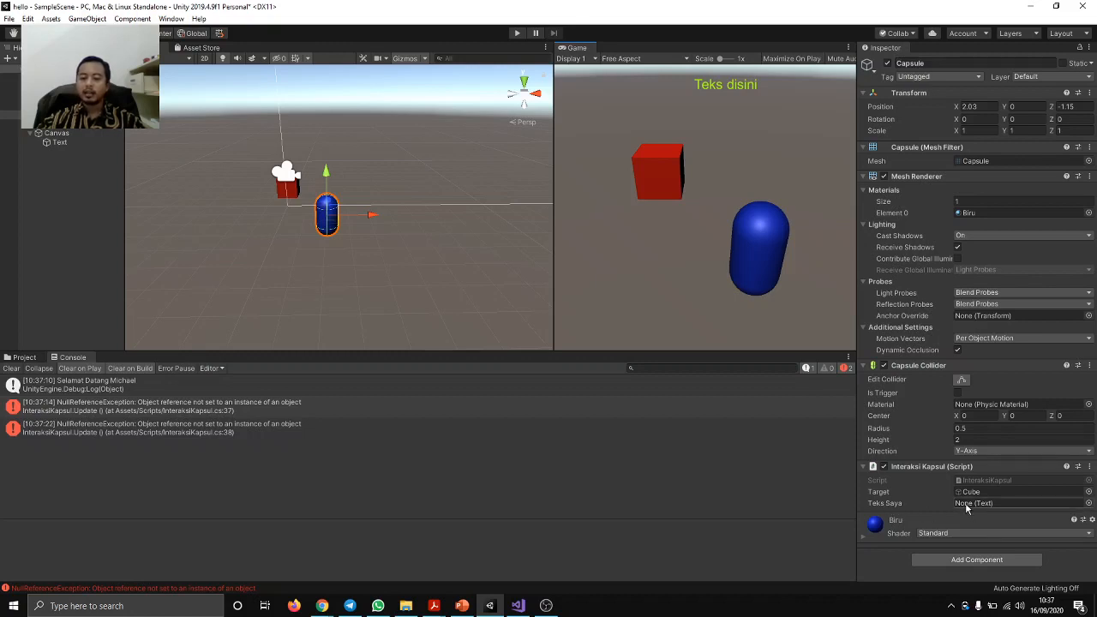
- Assign the scene's Text object to the Teks Saya field of the capsule's Interaksi Kapsul script
left_click(1089, 504)
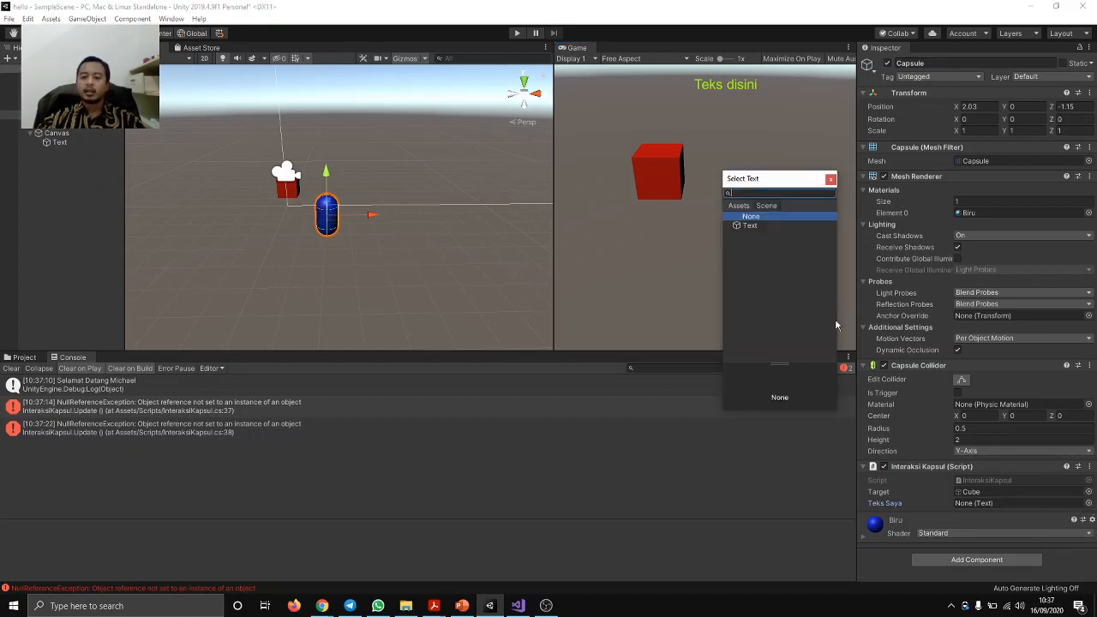
left_click(753, 225)
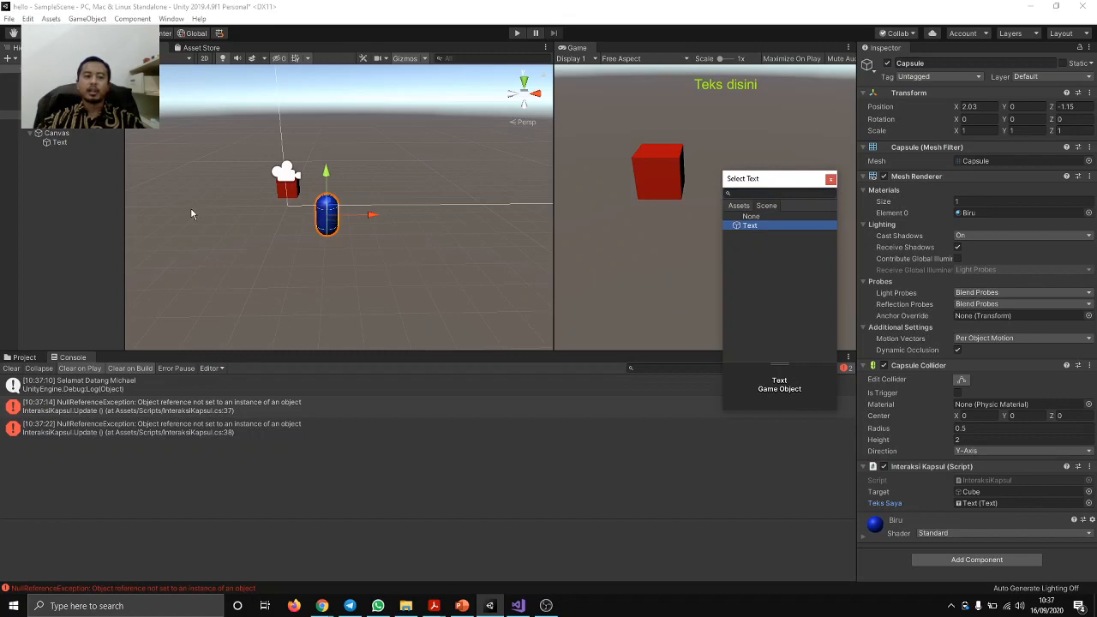
left_click(829, 180)
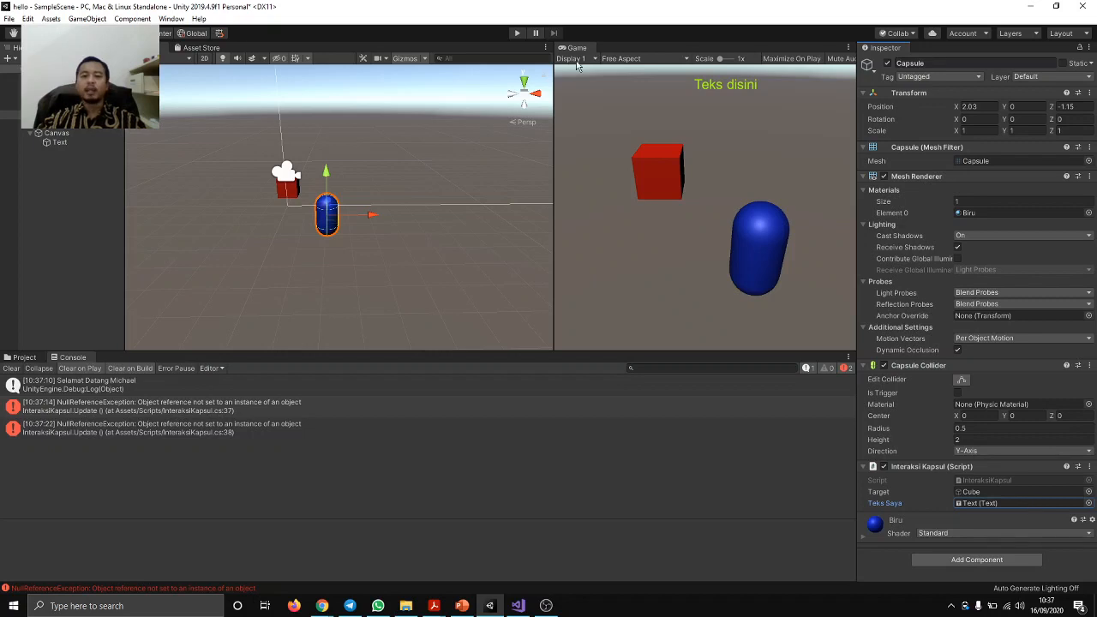
- Play the scene, test left and right mouse presses on the capsule, compare the displayed text with the script's messages, and stop playback
left_click(517, 33)
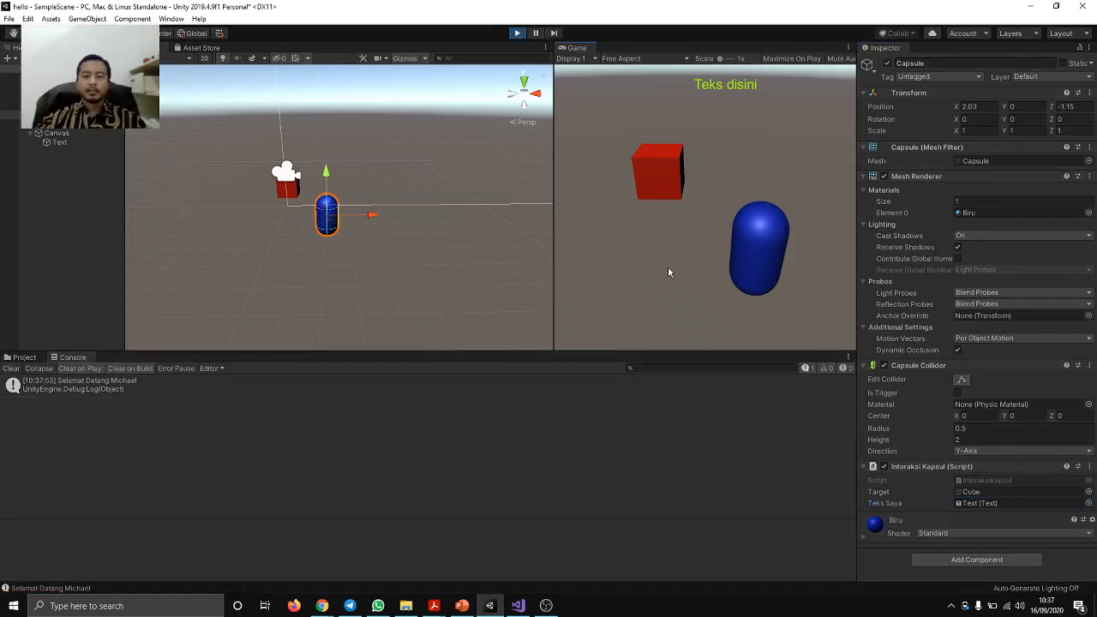
left_click(752, 258)
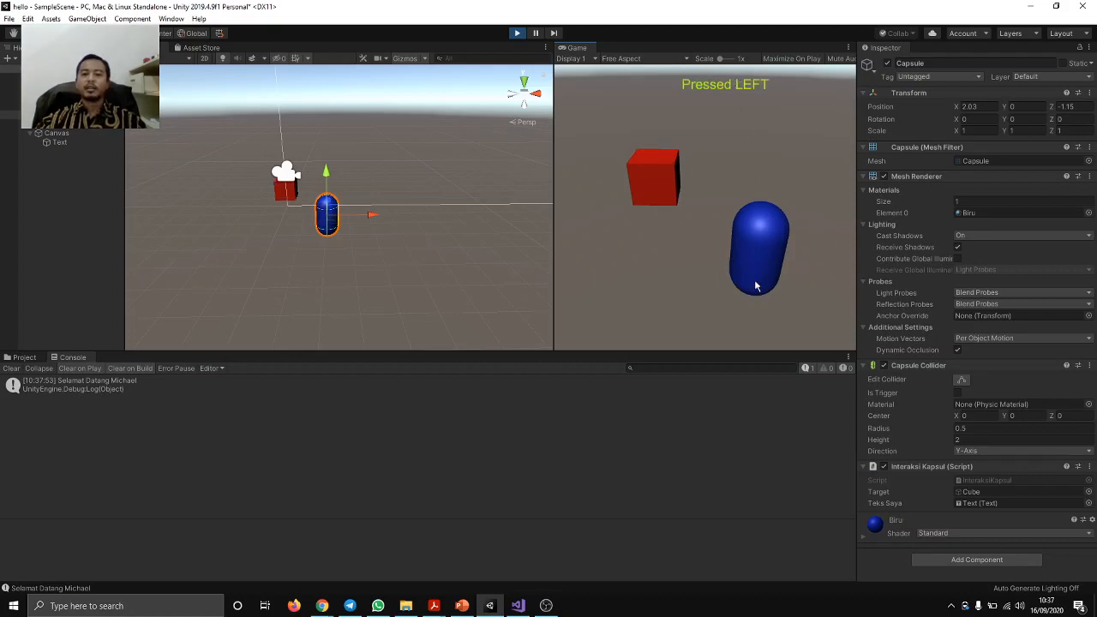
right_click(767, 273)
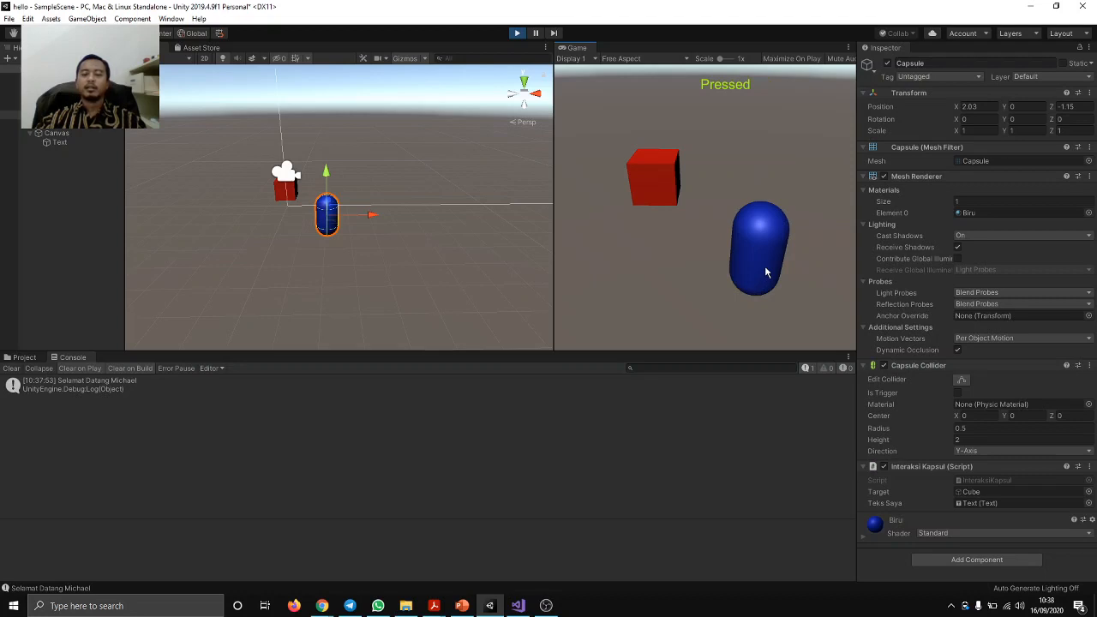
right_click(767, 272)
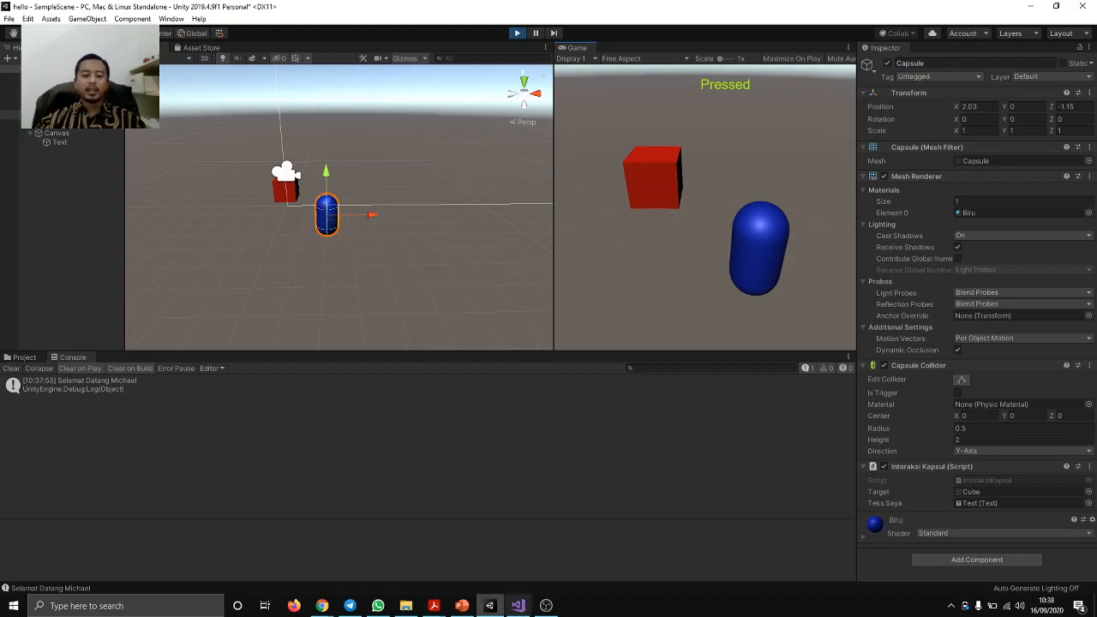
left_click(517, 606)
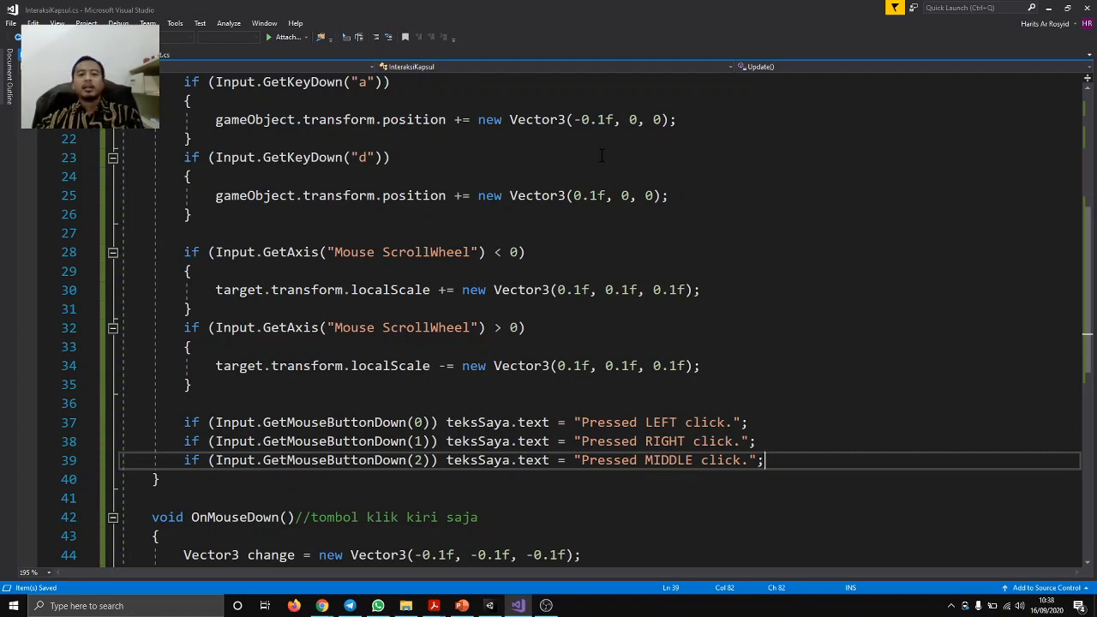
key("alt+Tab")
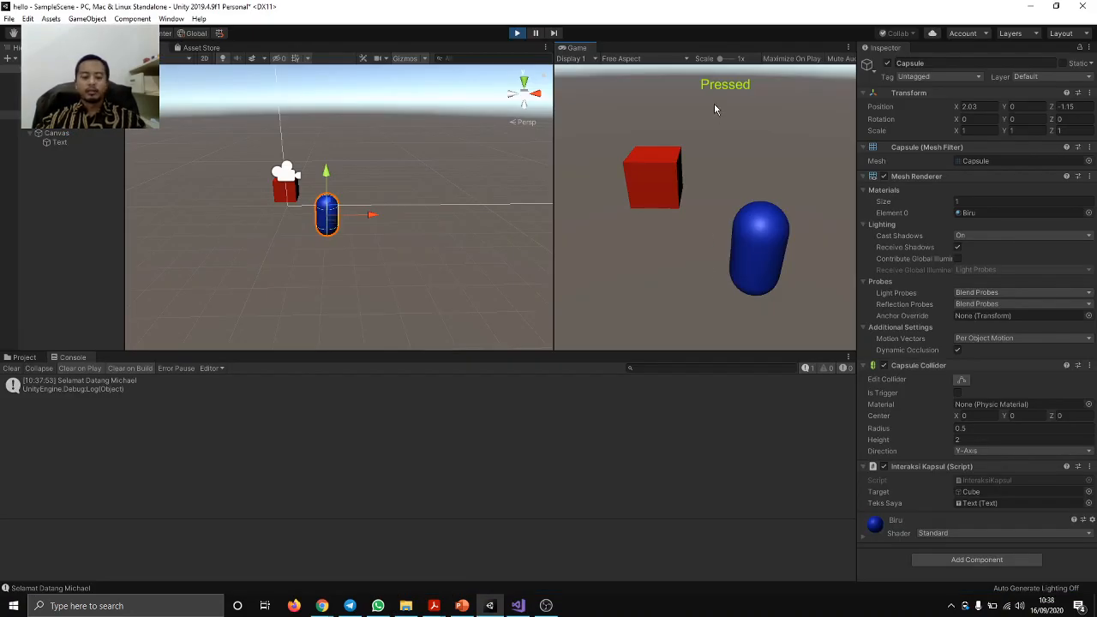
key("ctrl+p")
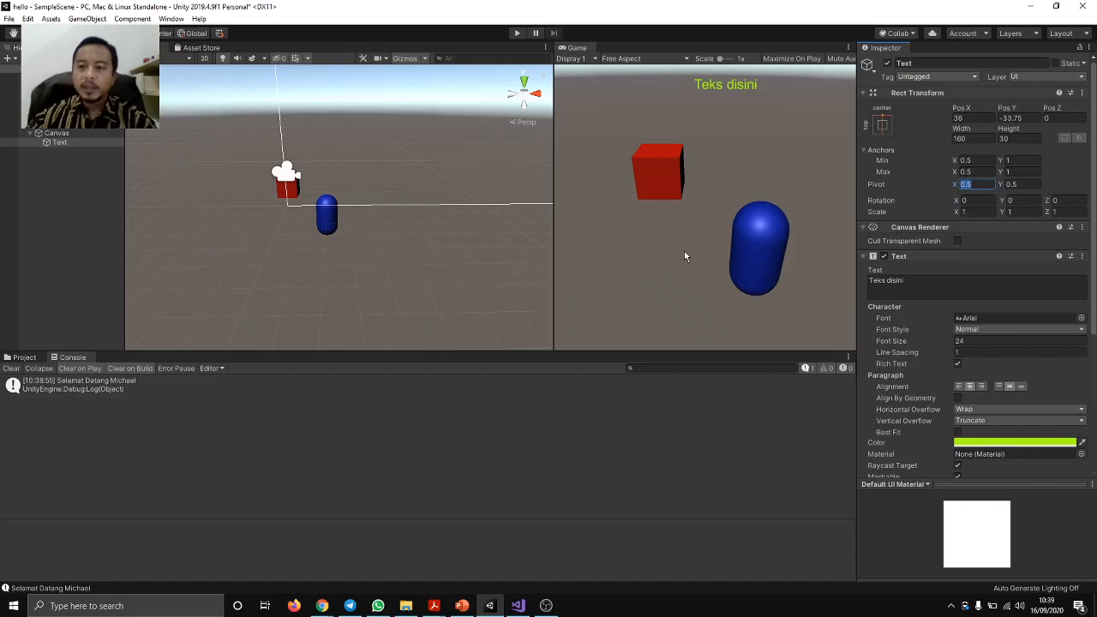
- Set the UI Text object's Rect Transform width to 480 and height to 50
left_click(957, 139)
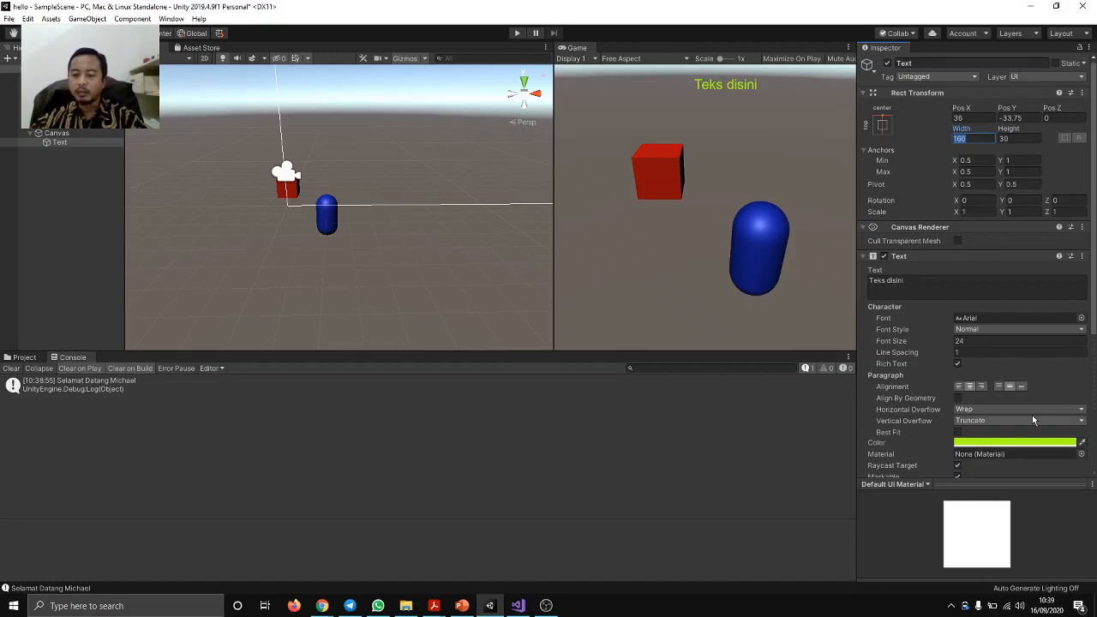
left_click(980, 409)
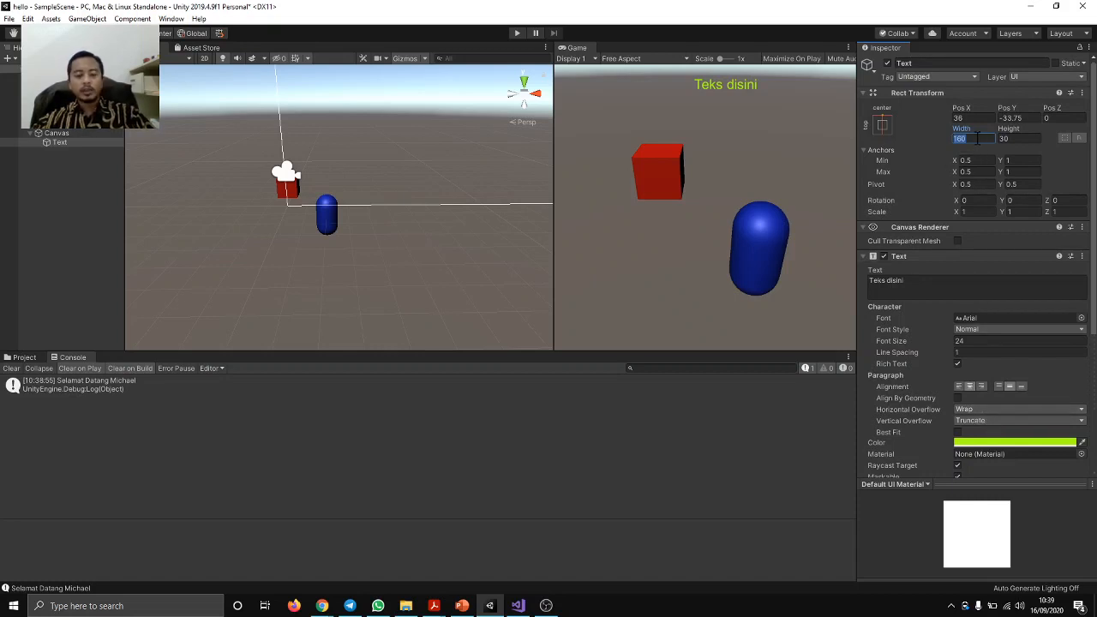
type("480")
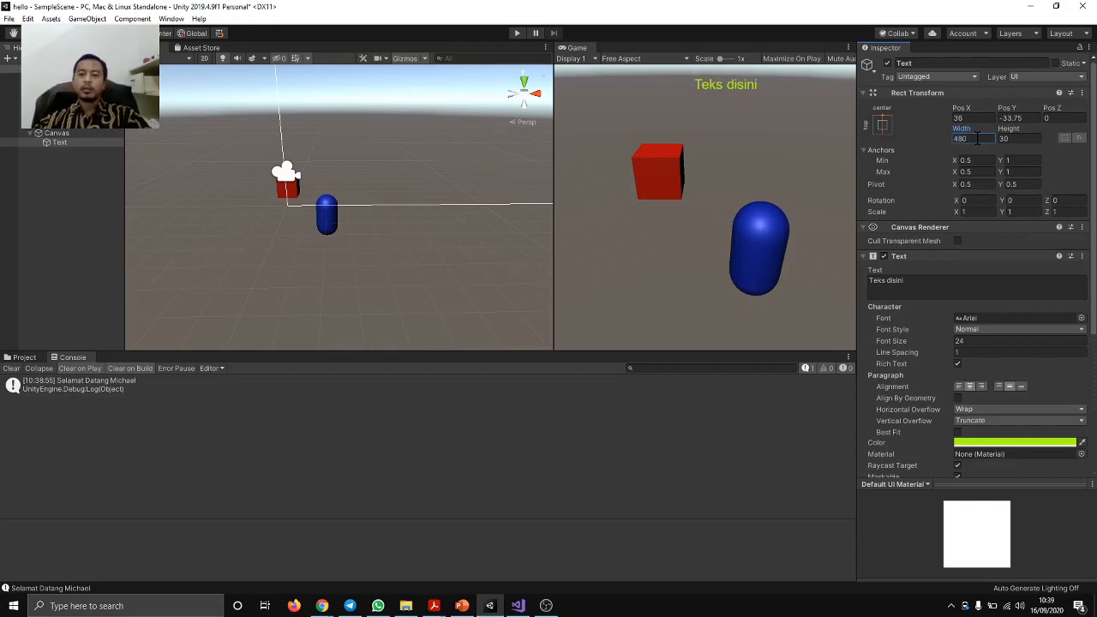
type("50")
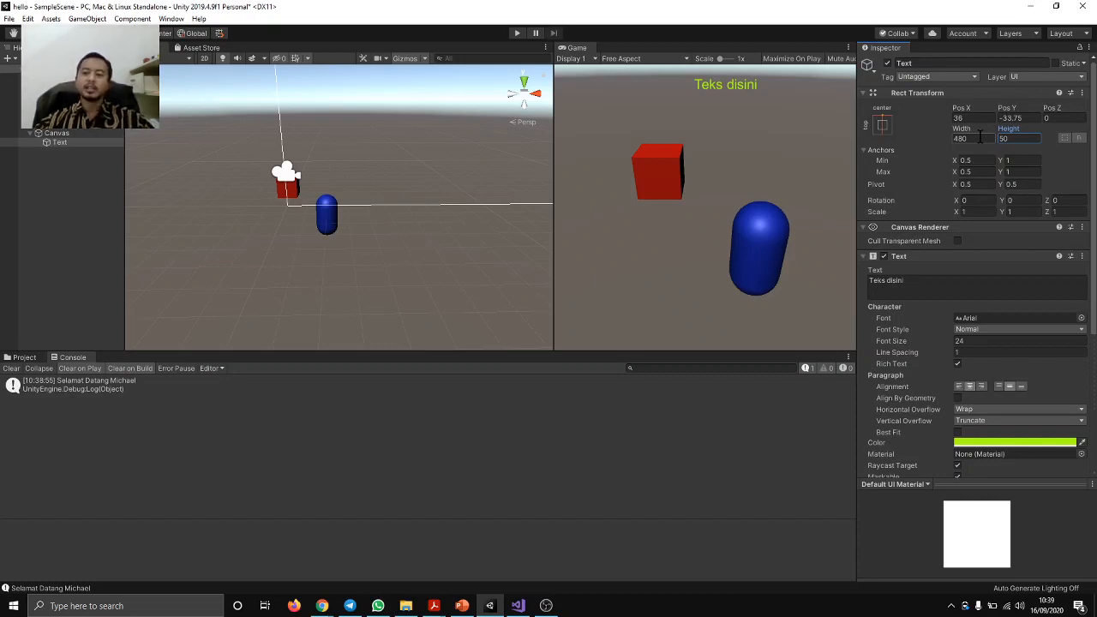
- Play the scene, test left, middle and right mouse presses on the capsule against the displayed text, and stop playback
left_click(518, 33)
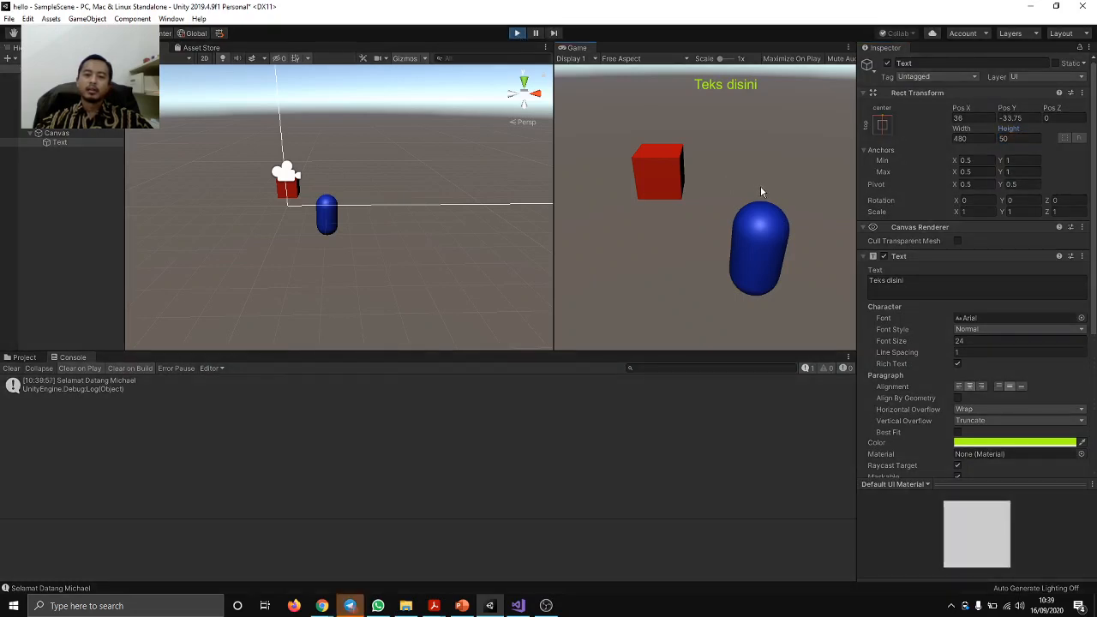
left_click(758, 250)
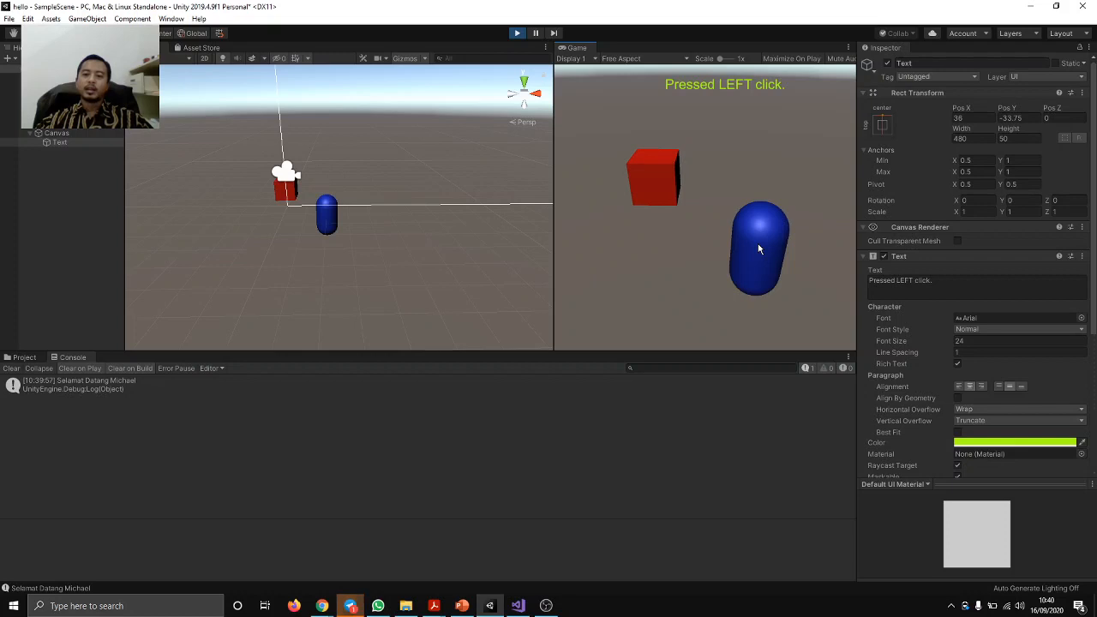
middle_click(757, 248)
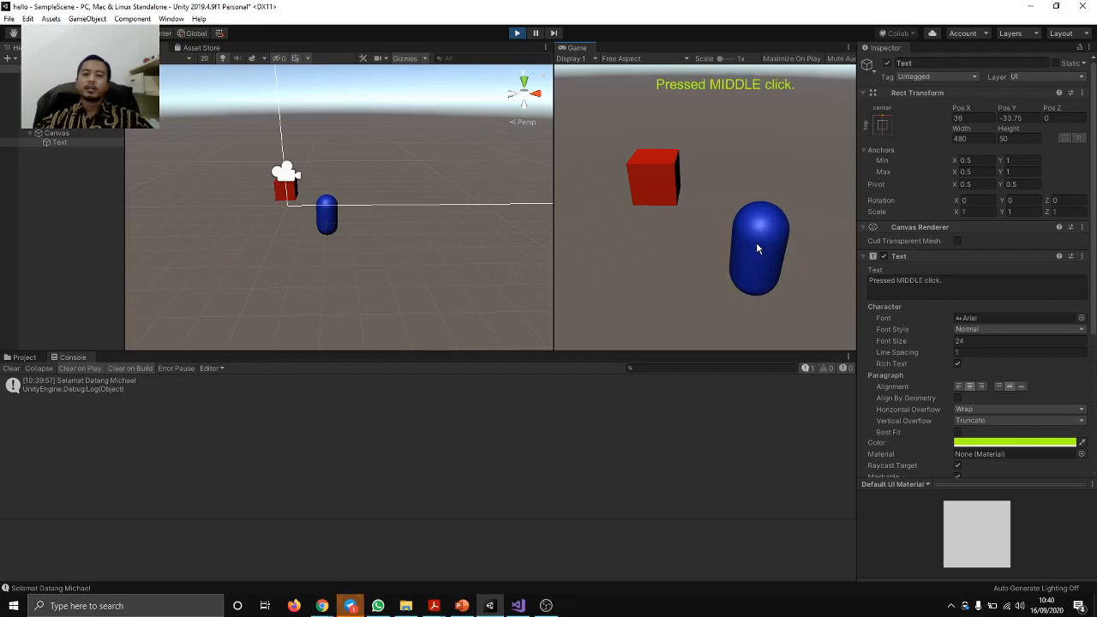
right_click(756, 244)
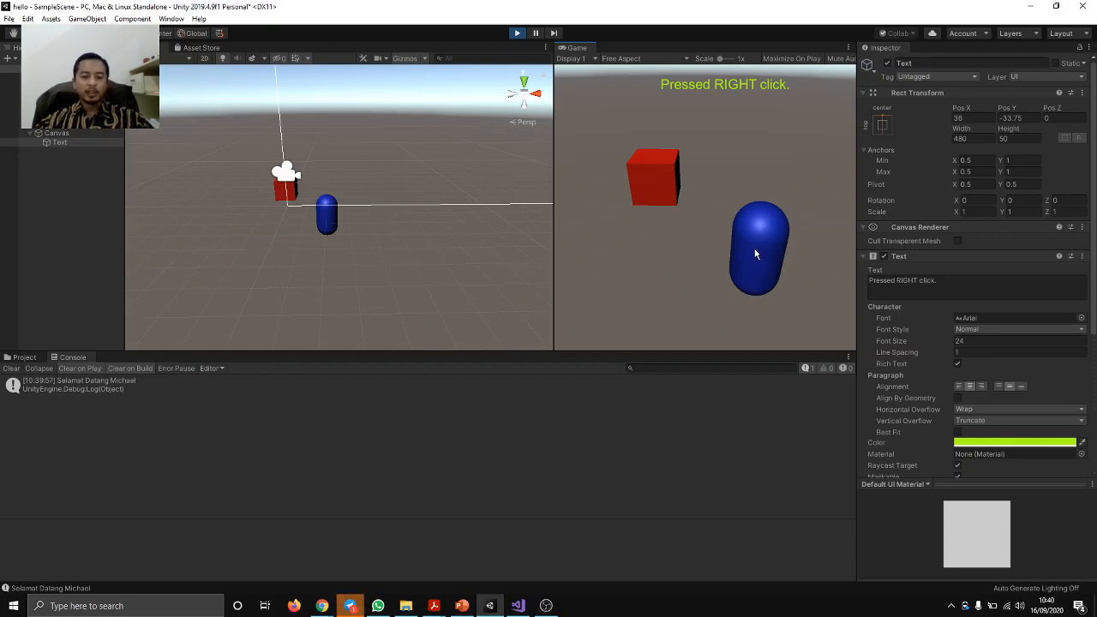
left_click(518, 34)
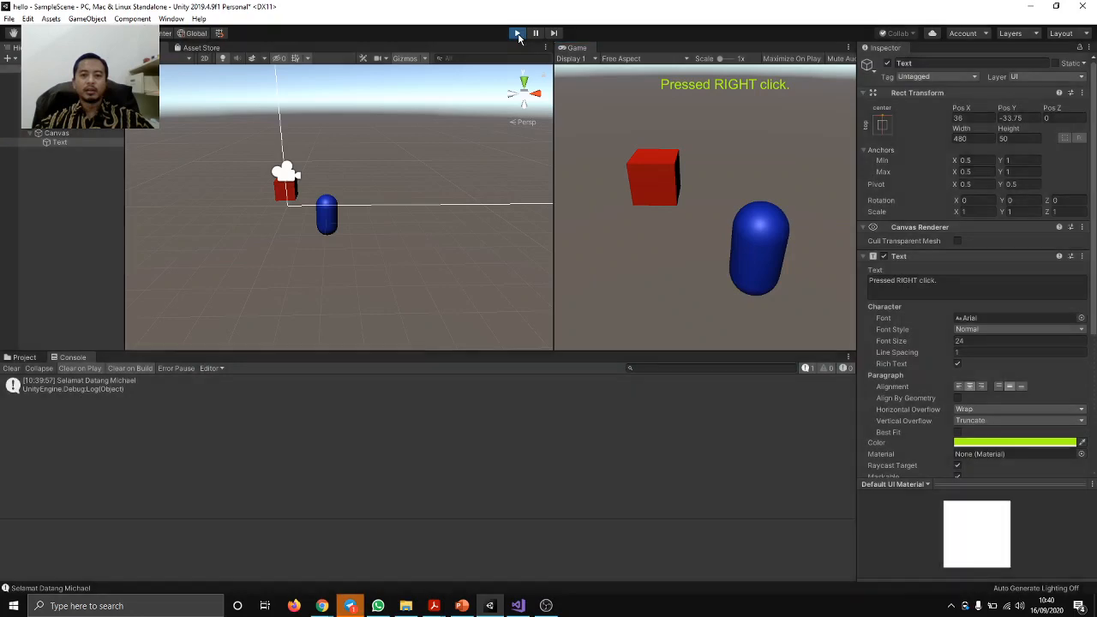